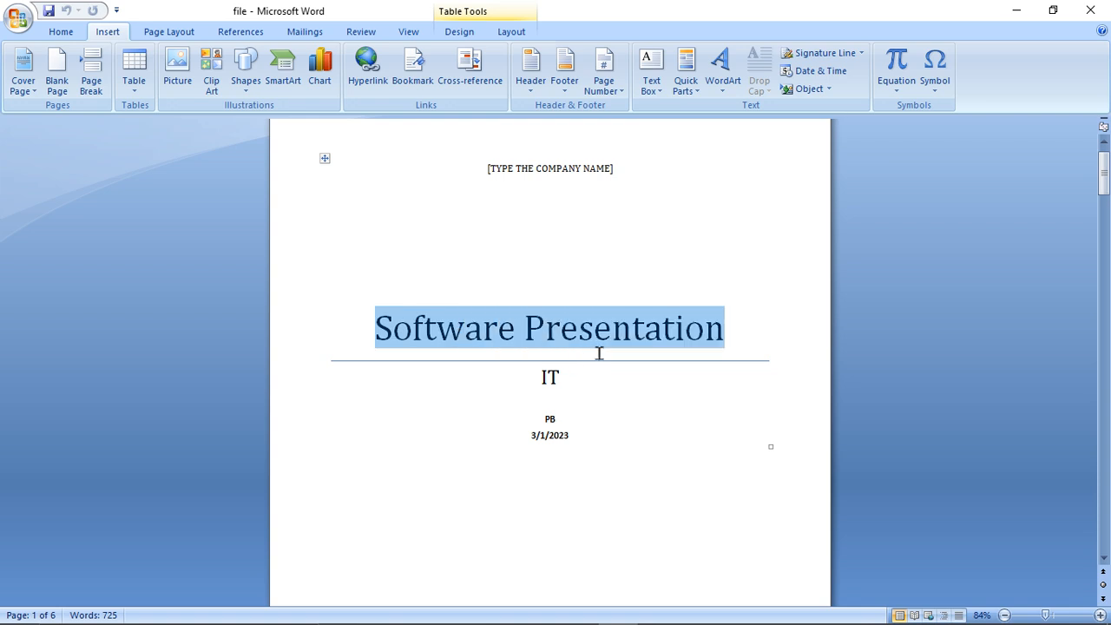
Hyperlink the title text "Software Presentation" to the Captura folder in Documents, and follow the link to check it
{"action": "left_click", "coordinate": [359, 77]}
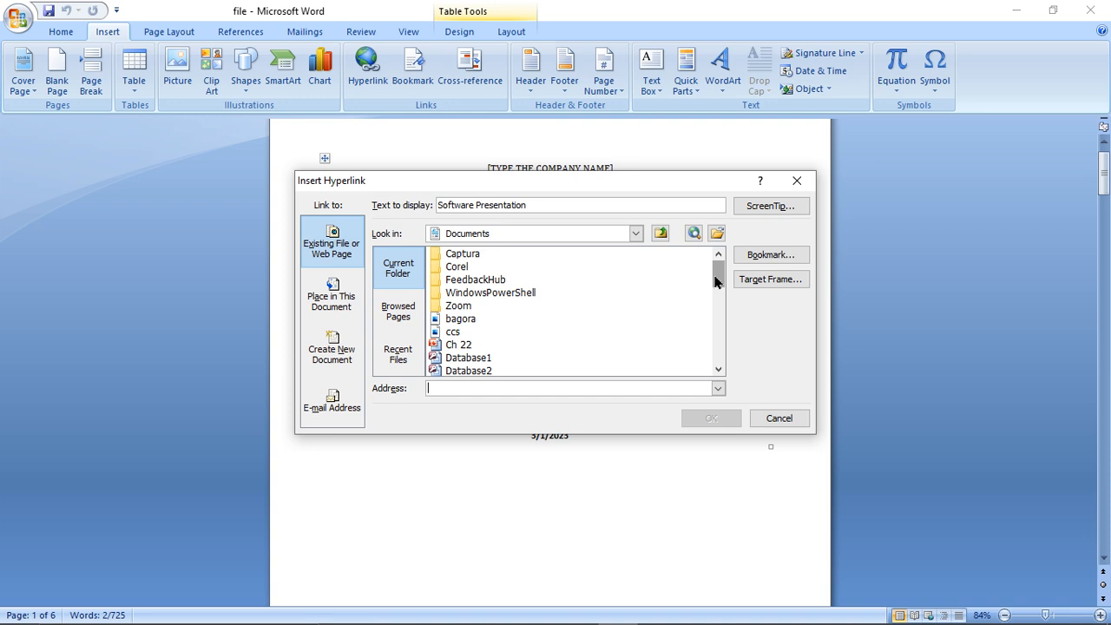
{"action": "mouse_move", "coordinate": [715, 275]}
{"action": "left_mouse_down"}
{"action": "mouse_move", "coordinate": [722, 308]}
{"action": "mouse_move", "coordinate": [721, 278]}
{"action": "left_mouse_up"}
{"action": "left_click", "coordinate": [465, 254]}
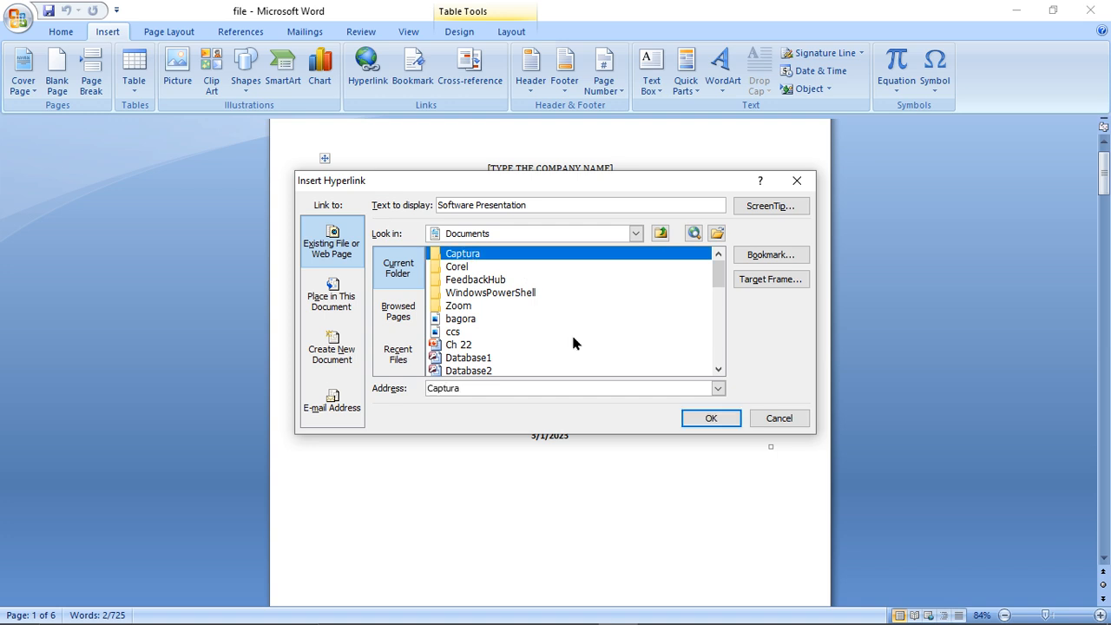
{"action": "left_click", "coordinate": [704, 418]}
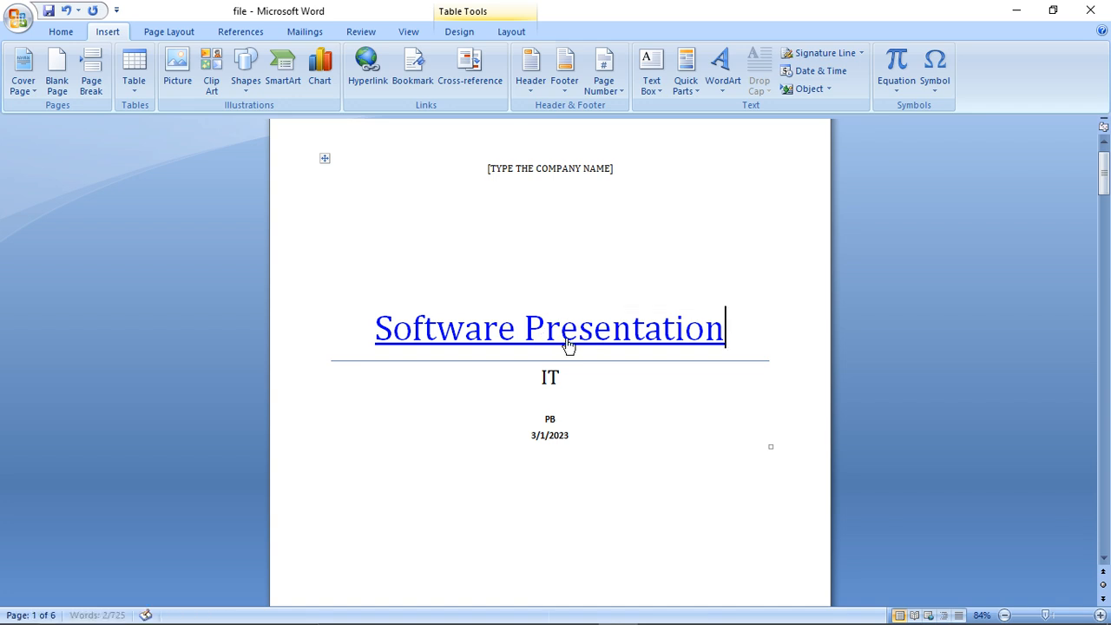
{"action": "left_click", "coordinate": [680, 333], "text": "ctrl"}
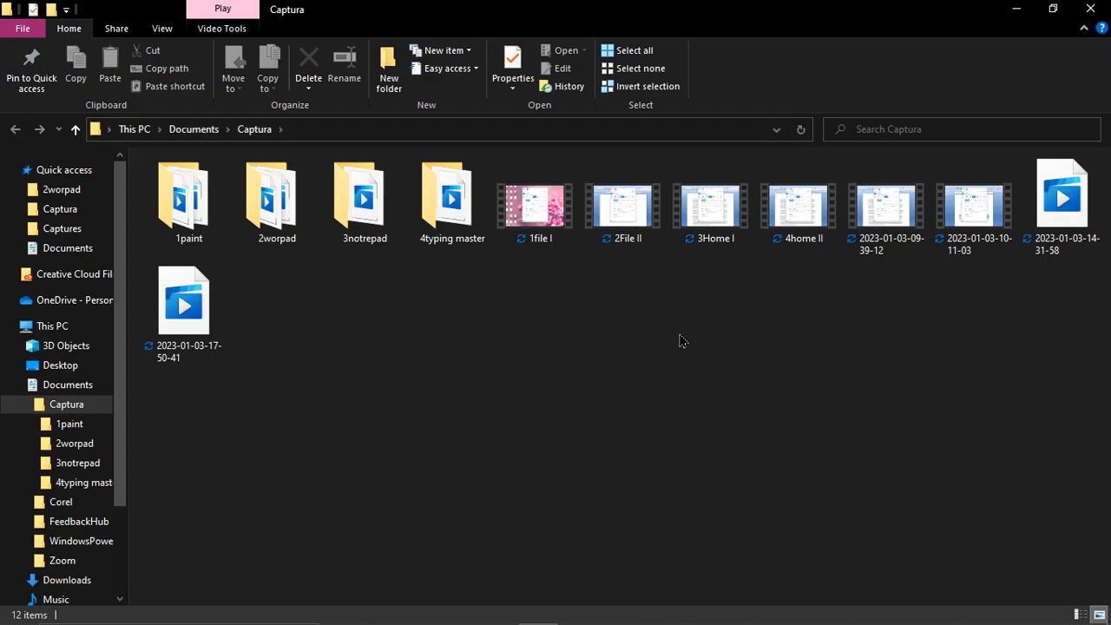
{"action": "left_click", "coordinate": [1092, 10]}
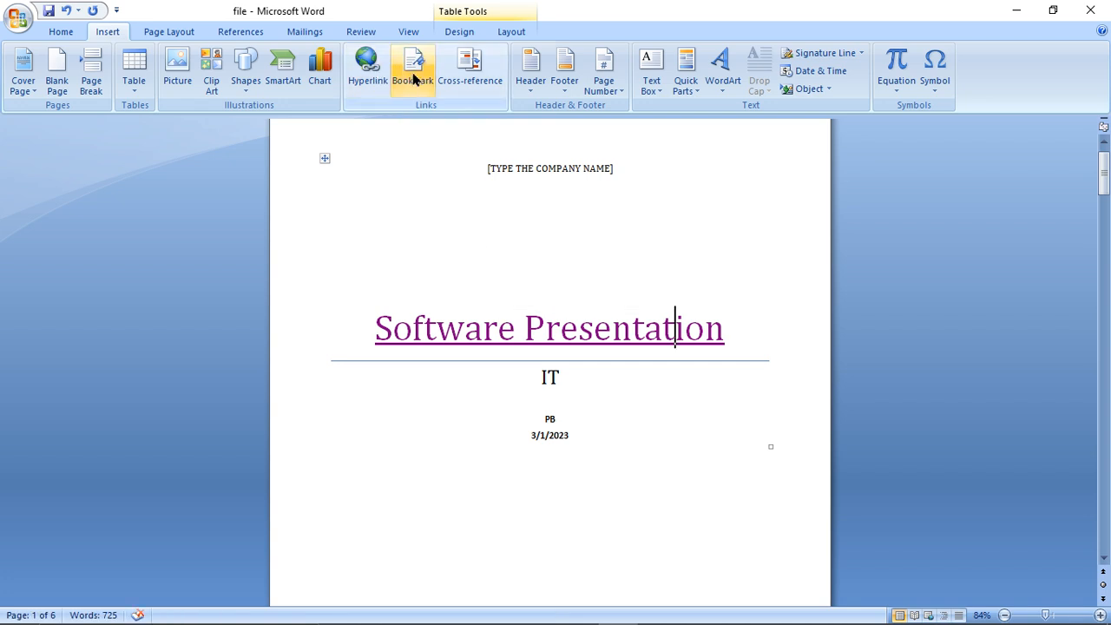
Bookmark the words "To change the overall" in the paragraph above the first table with the name t
{"action": "left_click_drag", "start_coordinate": [1102, 173], "coordinate": [1095, 315]}
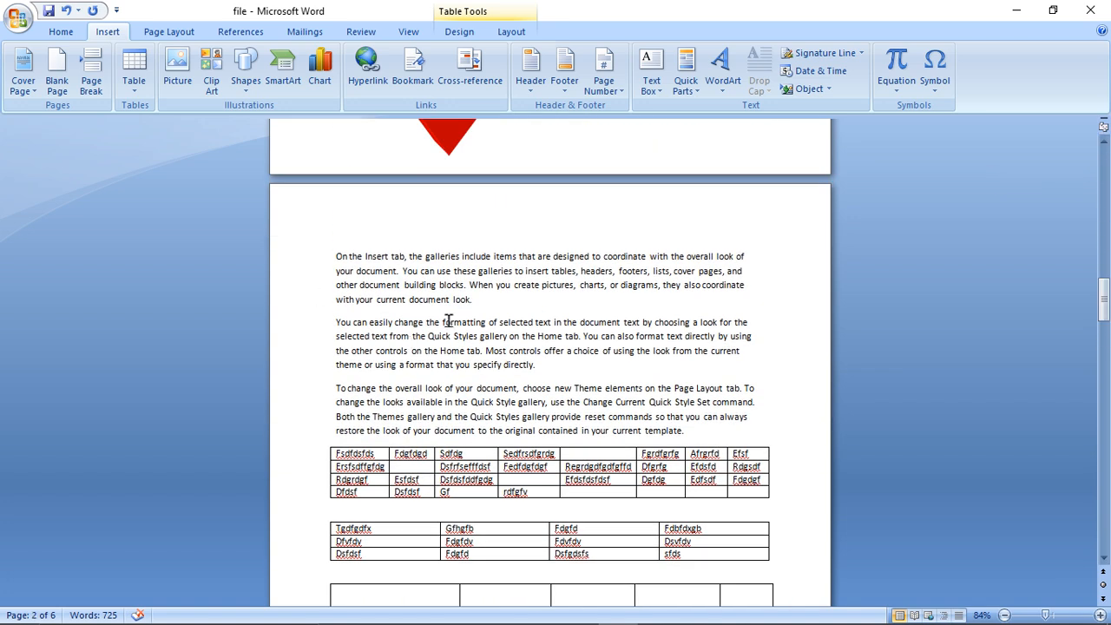
{"action": "left_click_drag", "start_coordinate": [473, 366], "coordinate": [521, 371]}
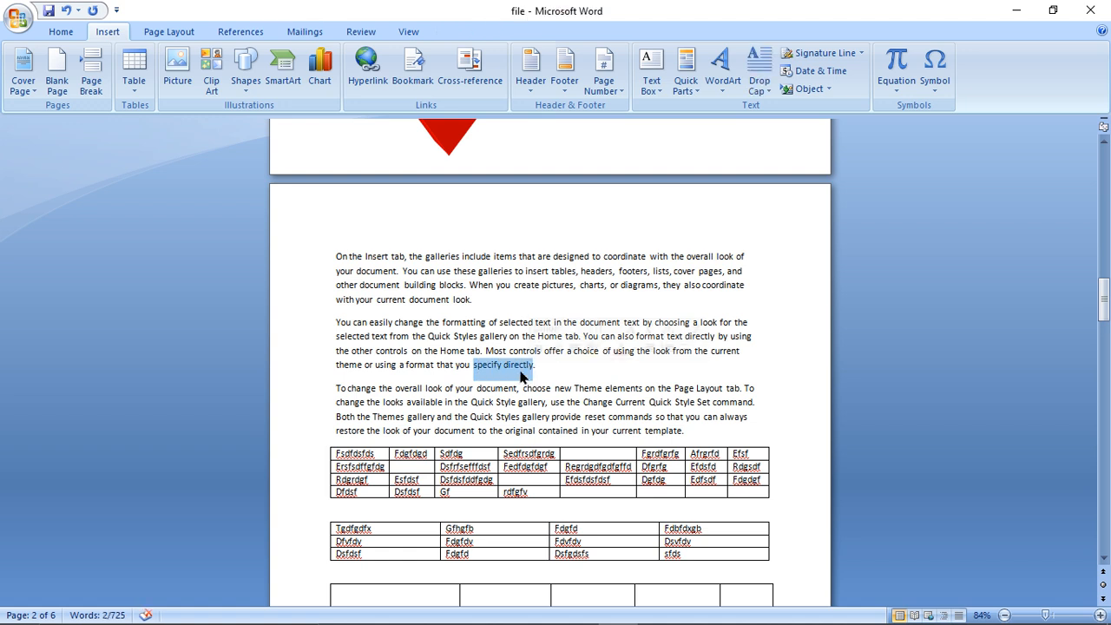
{"action": "left_click_drag", "start_coordinate": [332, 388], "coordinate": [427, 388]}
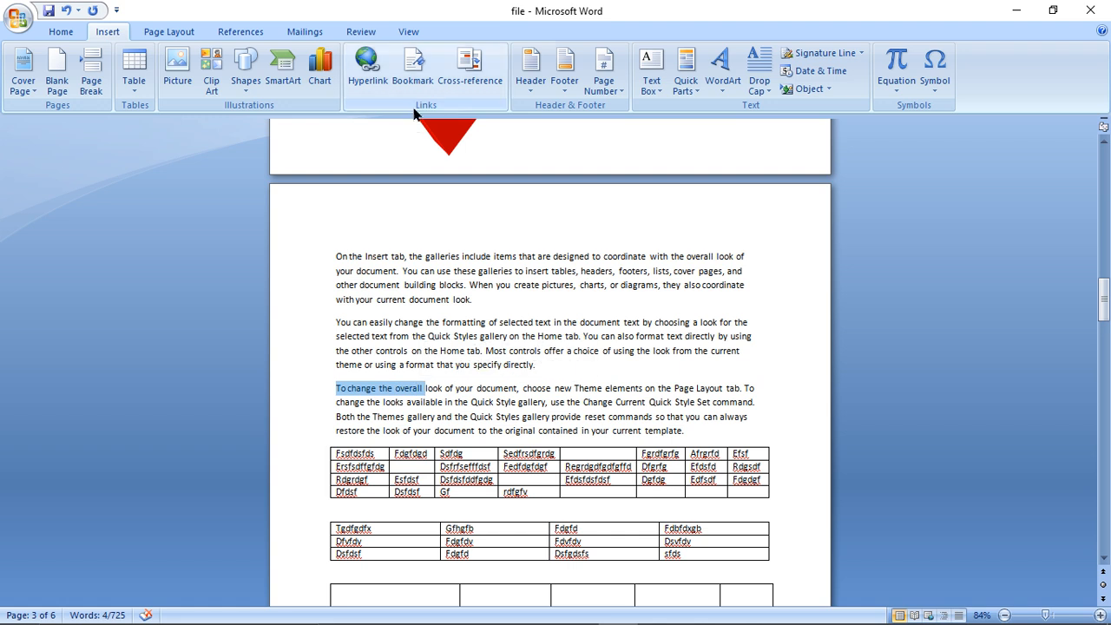
{"action": "left_click", "coordinate": [413, 69]}
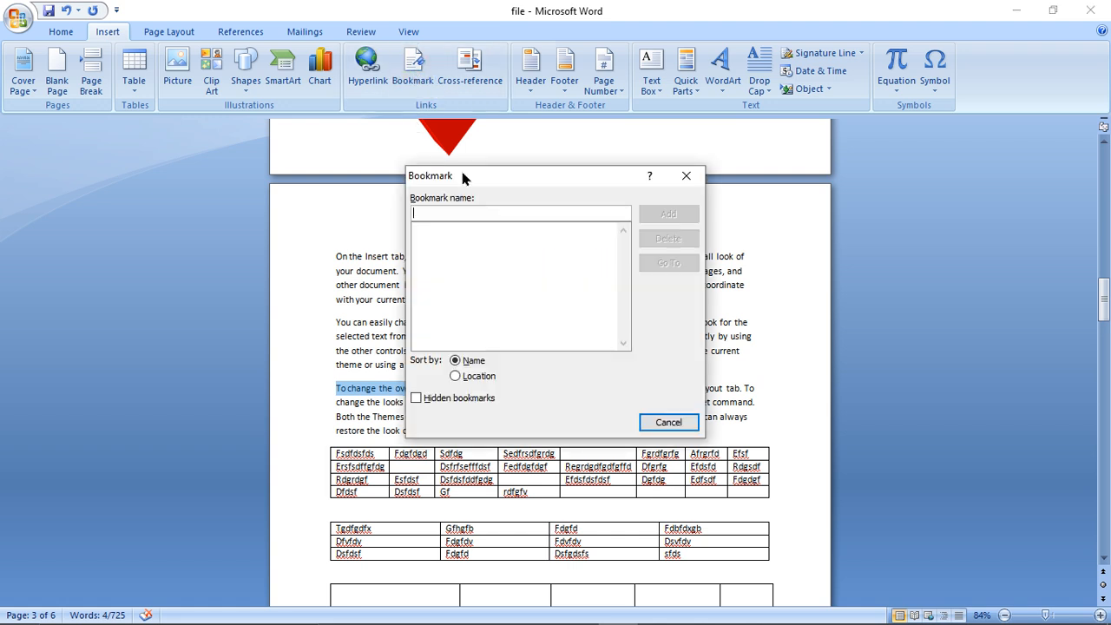
{"action": "type", "text": "t"}
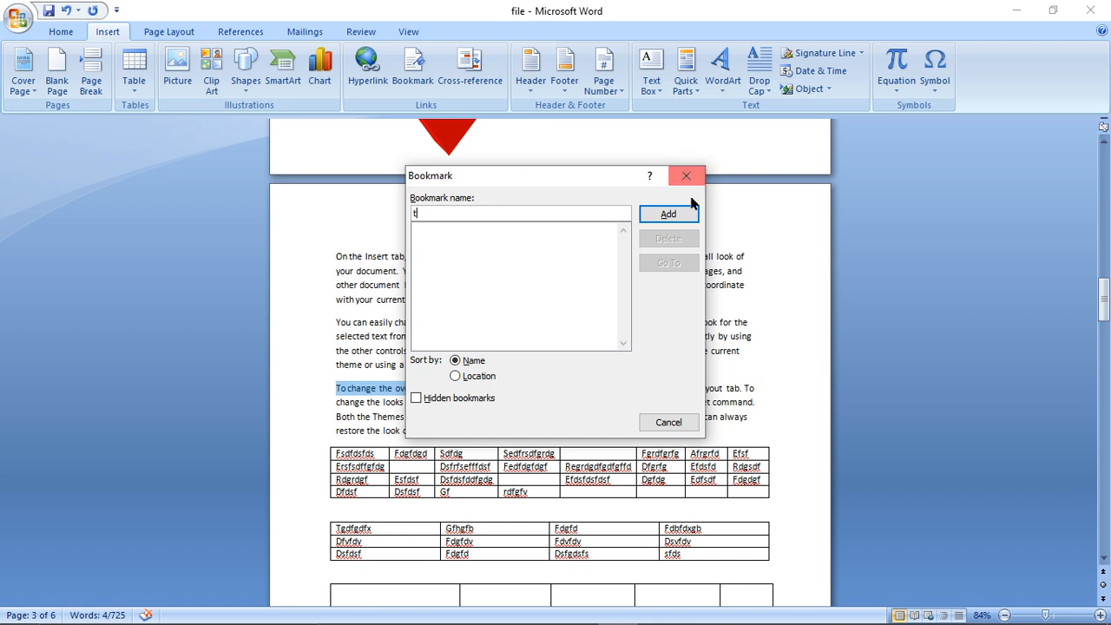
{"action": "left_click", "coordinate": [668, 213]}
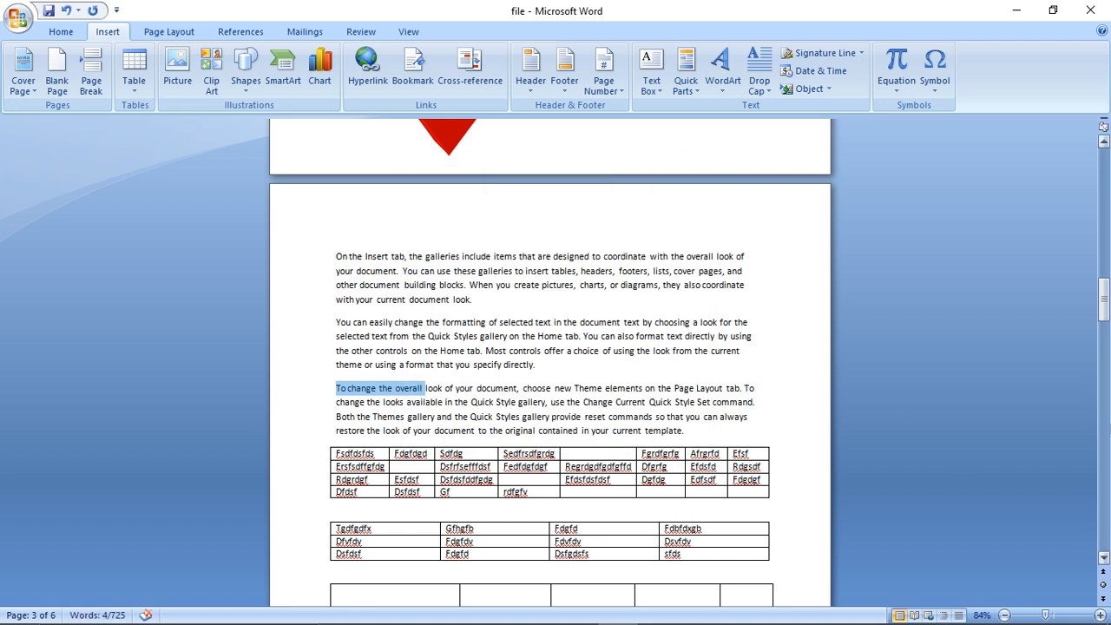
Bookmark the text "On the Insert tab" in the first cell of the three-column table with the name o
{"action": "left_click", "coordinate": [1105, 427]}
{"action": "left_click", "coordinate": [1104, 428]}
{"action": "left_click", "coordinate": [1100, 313]}
{"action": "left_click_drag", "start_coordinate": [412, 235], "coordinate": [337, 232]}
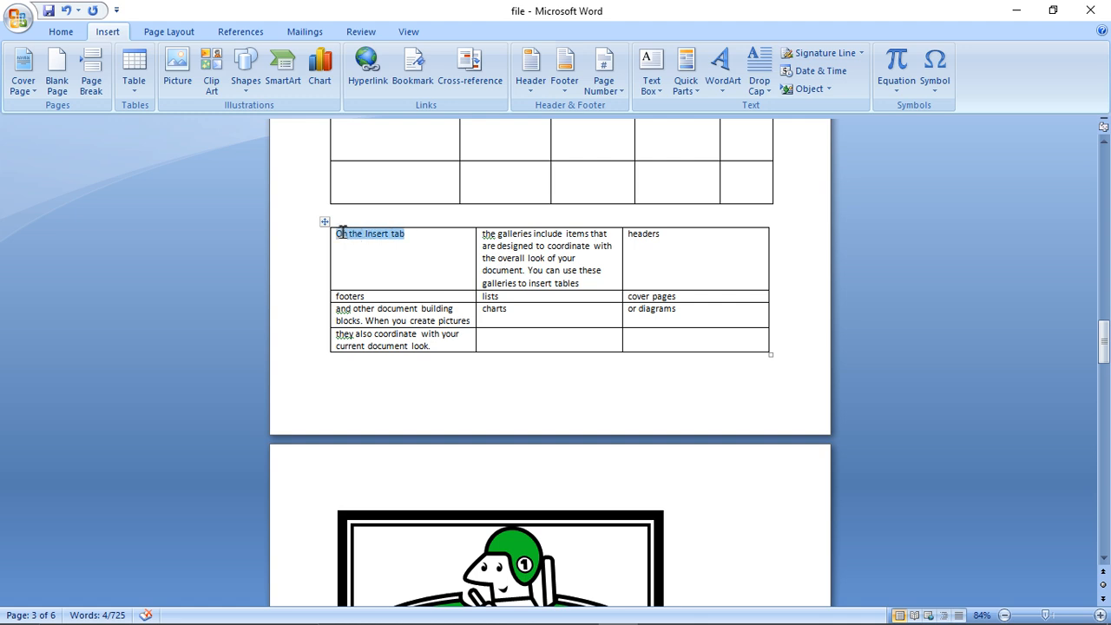
{"action": "left_click", "coordinate": [408, 68]}
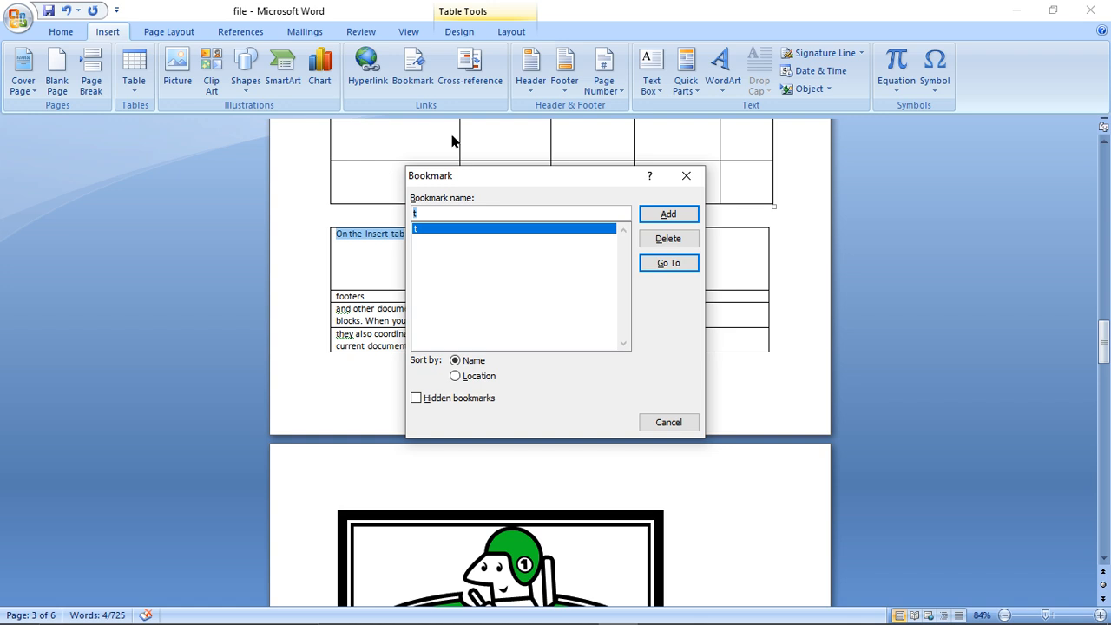
{"action": "type", "text": "o"}
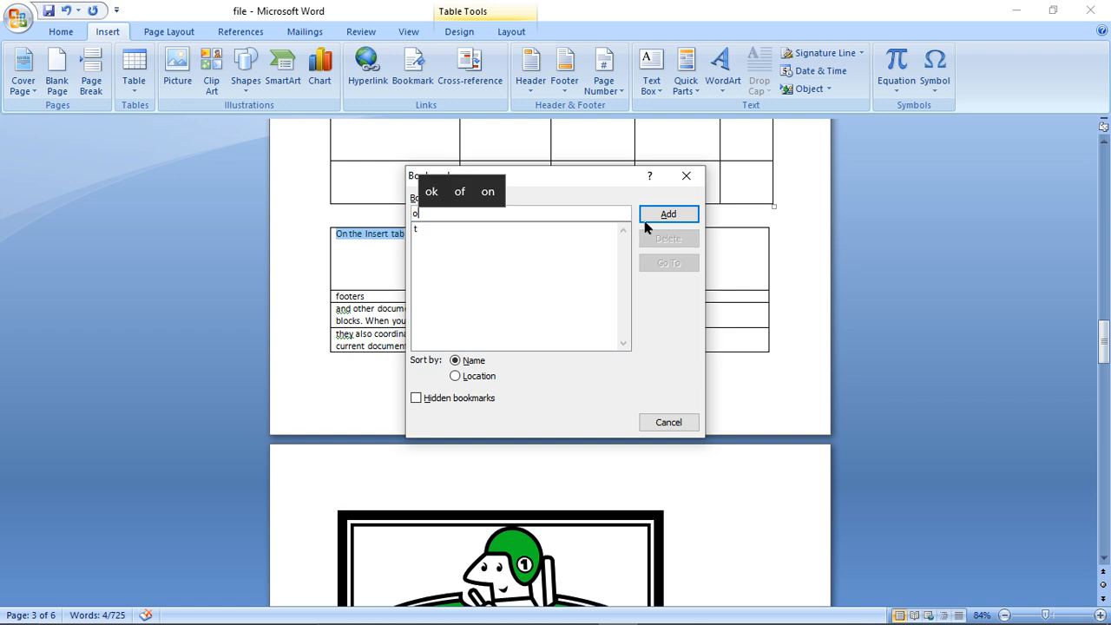
{"action": "left_click", "coordinate": [668, 214]}
Bookmark the word "You" that starts the first paragraph below the Point E table row with the name y
{"action": "left_click", "coordinate": [1101, 345]}
{"action": "left_click_drag", "start_coordinate": [1102, 345], "coordinate": [1102, 453]}
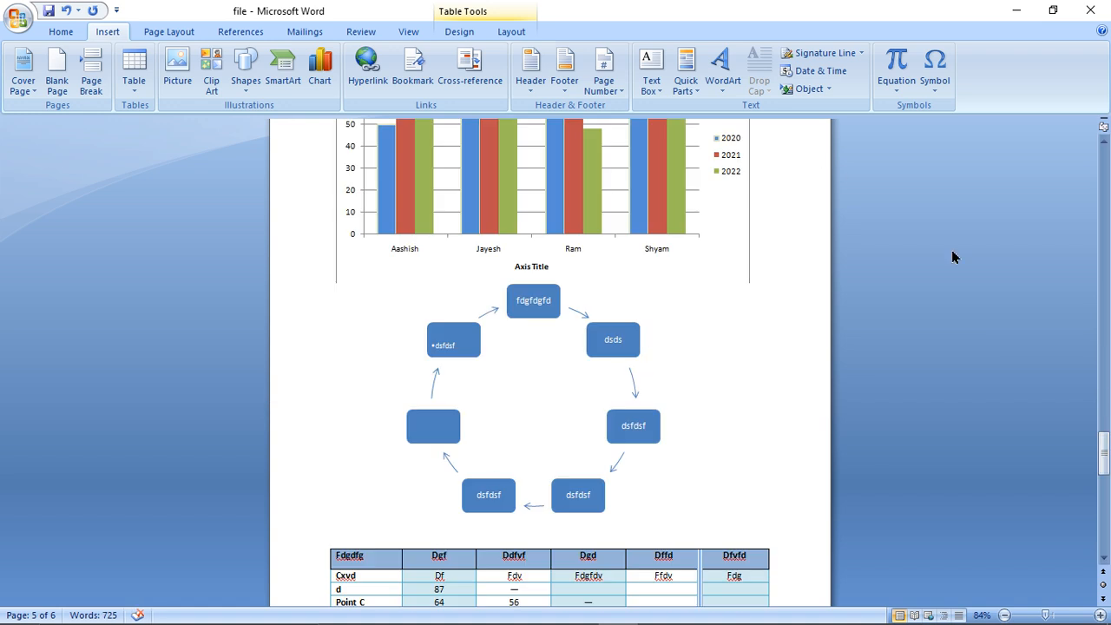
{"action": "left_click", "coordinate": [1098, 503]}
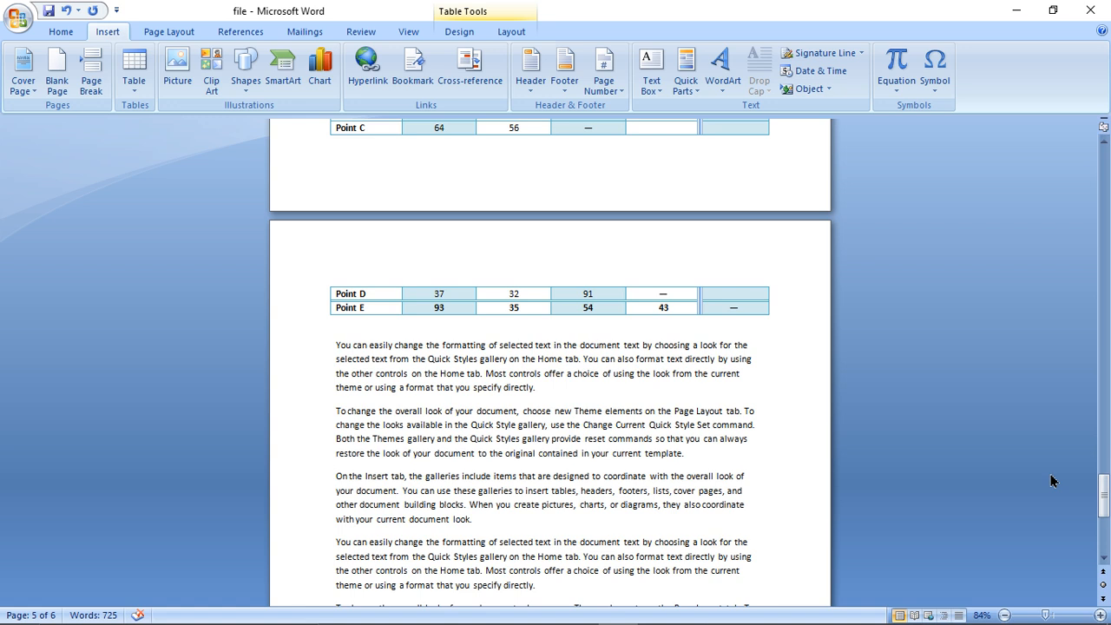
{"action": "left_click_drag", "start_coordinate": [330, 347], "coordinate": [353, 345]}
{"action": "left_click", "coordinate": [413, 72]}
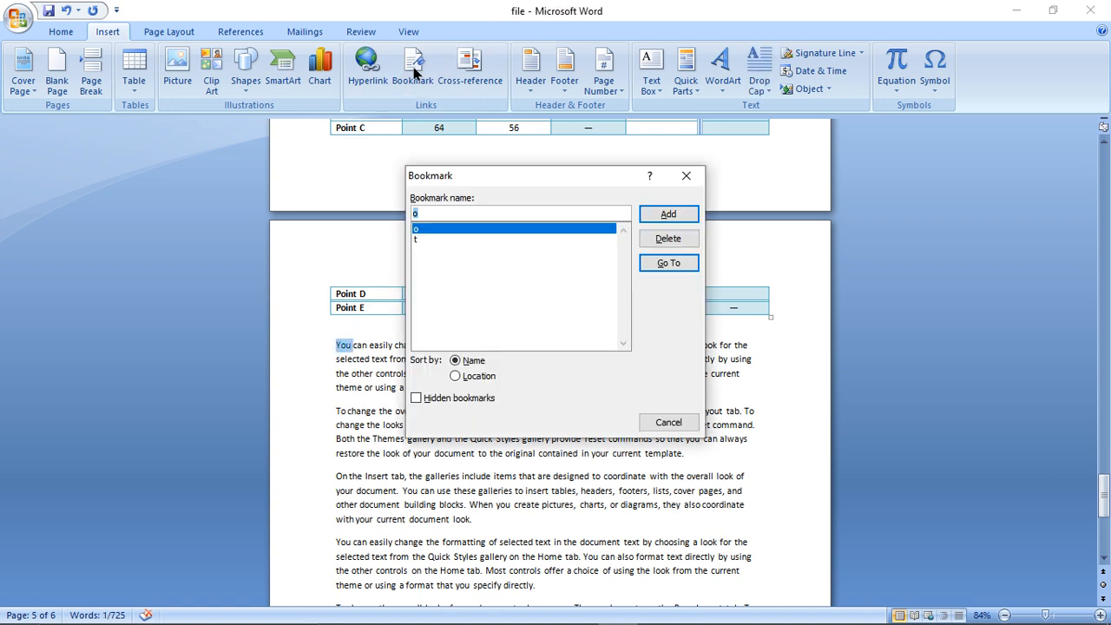
{"action": "type", "text": "y"}
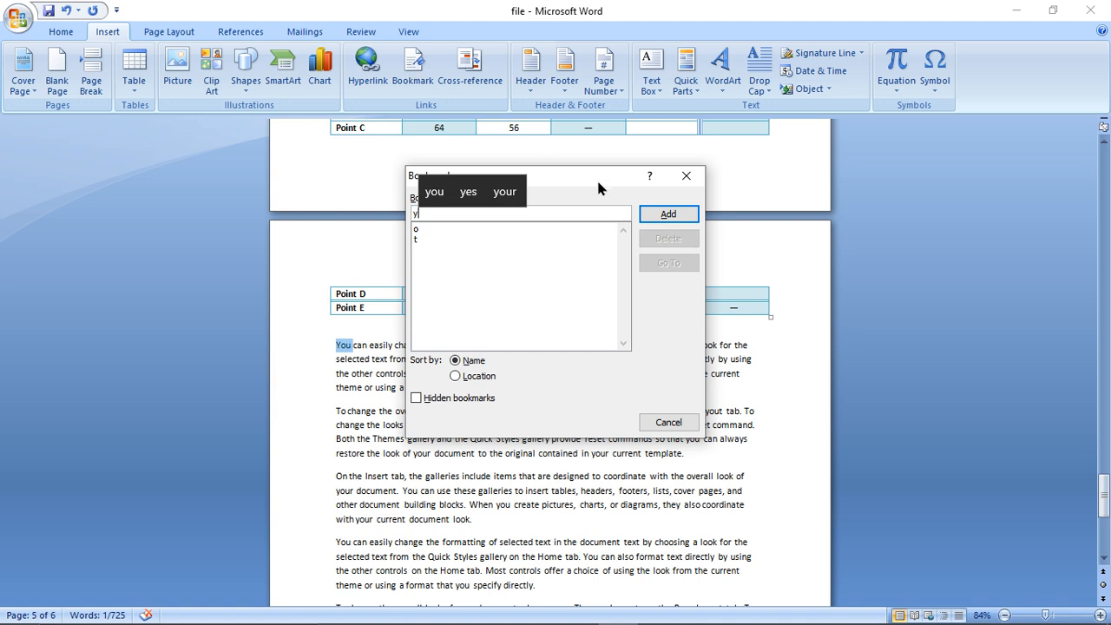
{"action": "left_click", "coordinate": [683, 217]}
From the end of the document, go to the bookmarks o, t and y in turn
{"action": "left_click", "coordinate": [756, 464]}
{"action": "key", "text": "ctrl+End"}
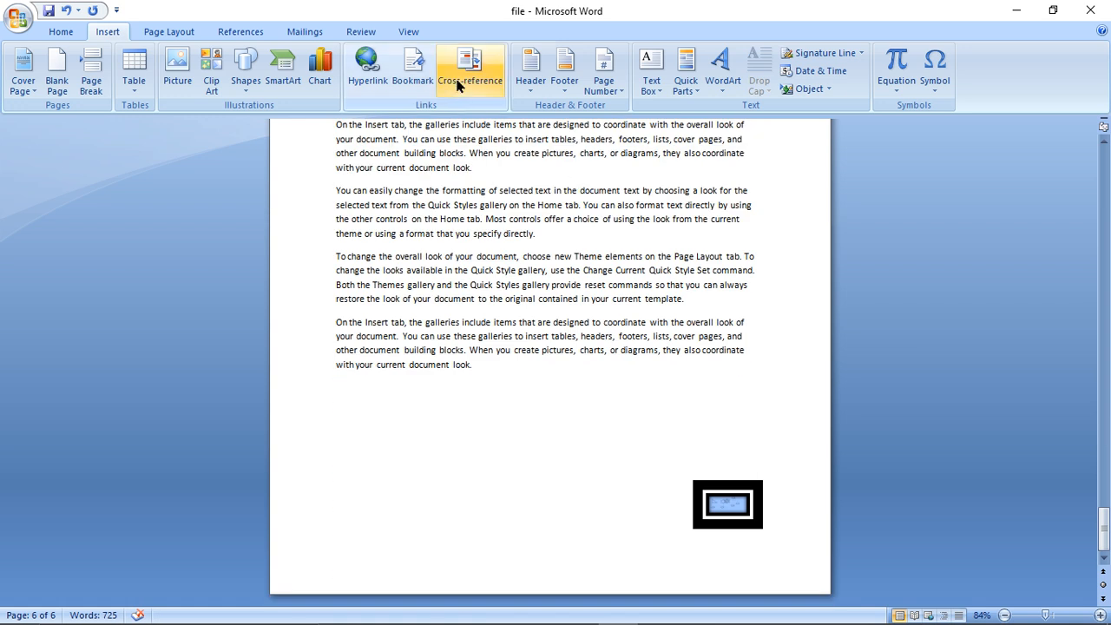
{"action": "left_click", "coordinate": [414, 73]}
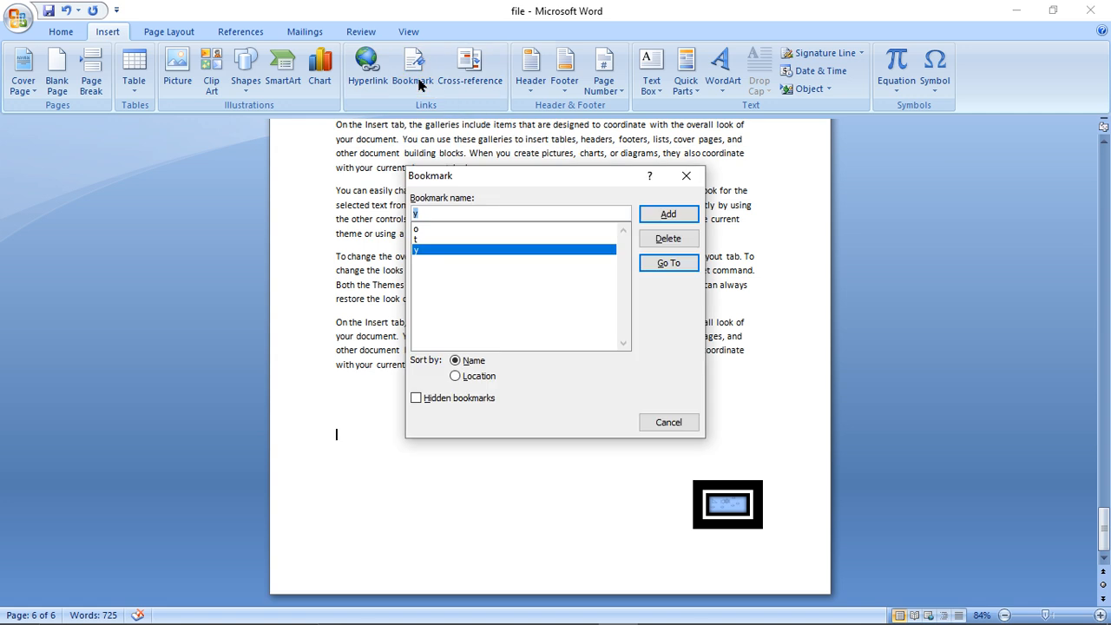
{"action": "left_click", "coordinate": [420, 230]}
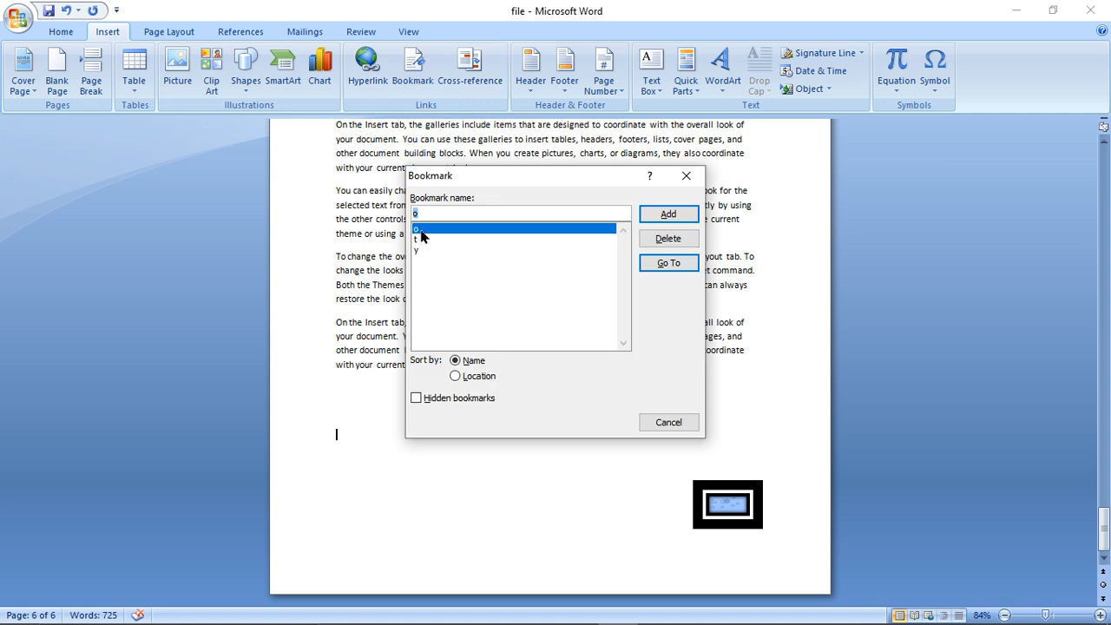
{"action": "left_click", "coordinate": [668, 263]}
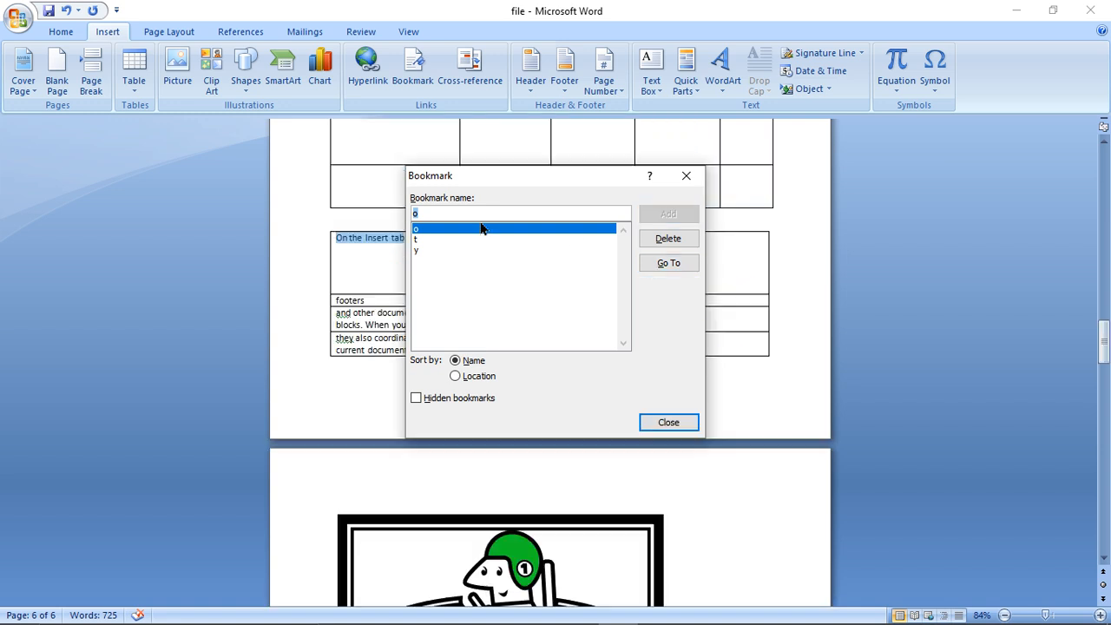
{"action": "left_click", "coordinate": [416, 240]}
{"action": "left_click", "coordinate": [657, 269]}
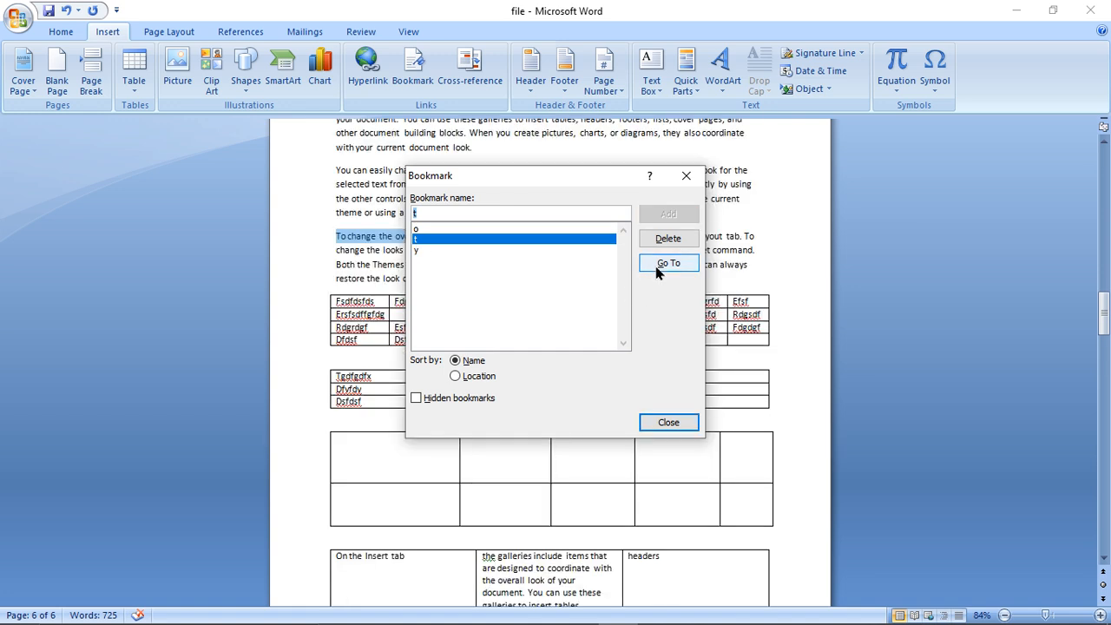
{"action": "left_click", "coordinate": [423, 251]}
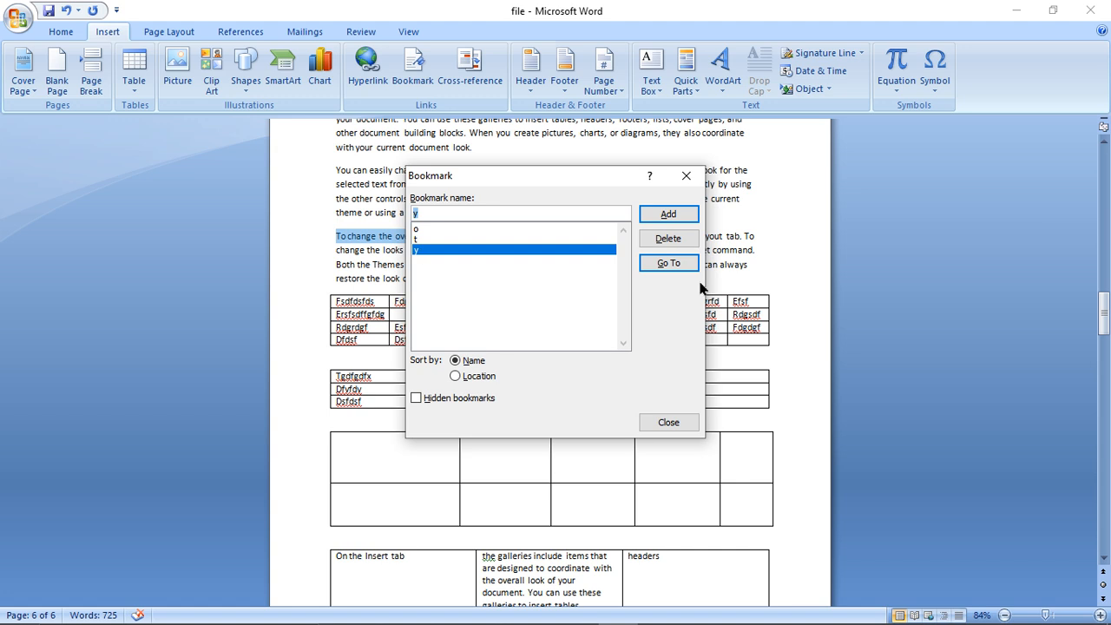
{"action": "left_click", "coordinate": [668, 263]}
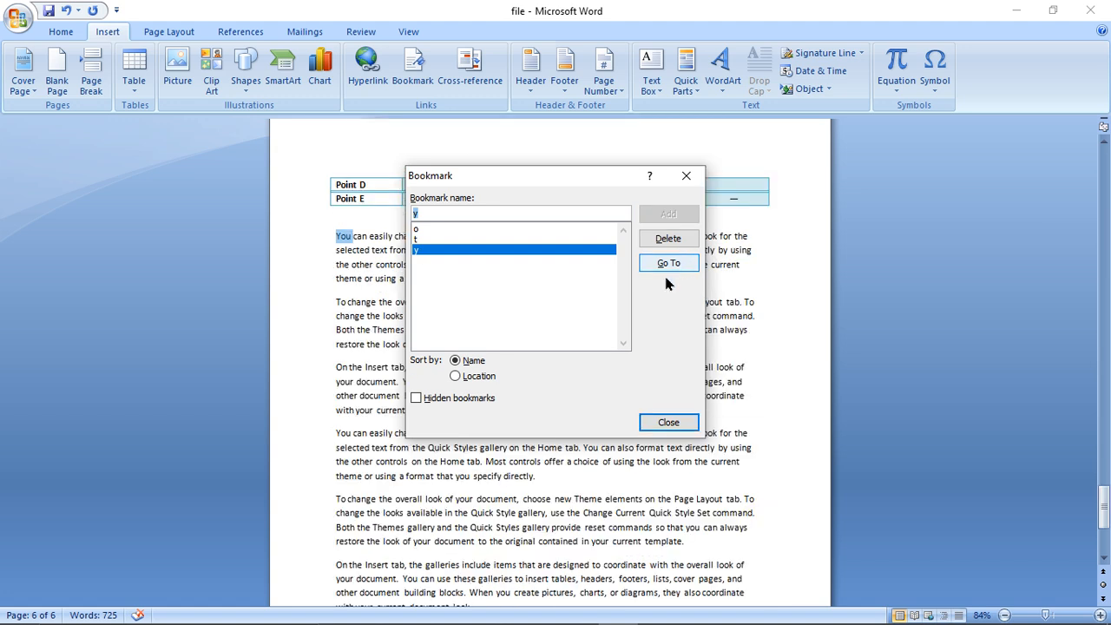
Sort the bookmark list by location instead of name and close the bookmark settings
{"action": "left_click", "coordinate": [463, 380]}
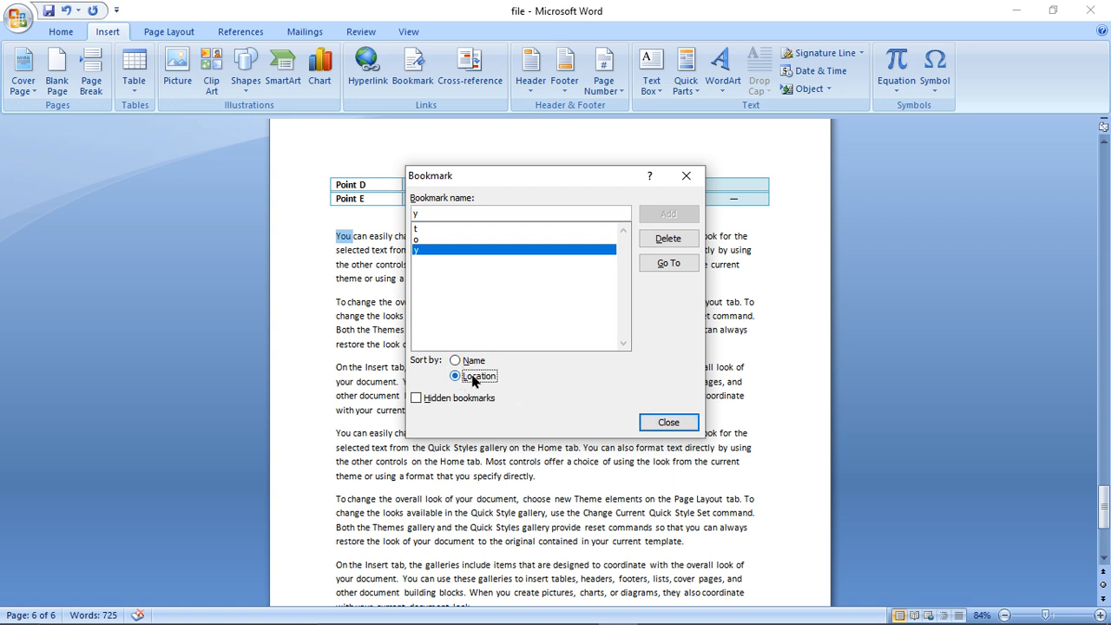
{"action": "left_click", "coordinate": [472, 362]}
{"action": "left_click", "coordinate": [470, 378]}
{"action": "left_click", "coordinate": [669, 422]}
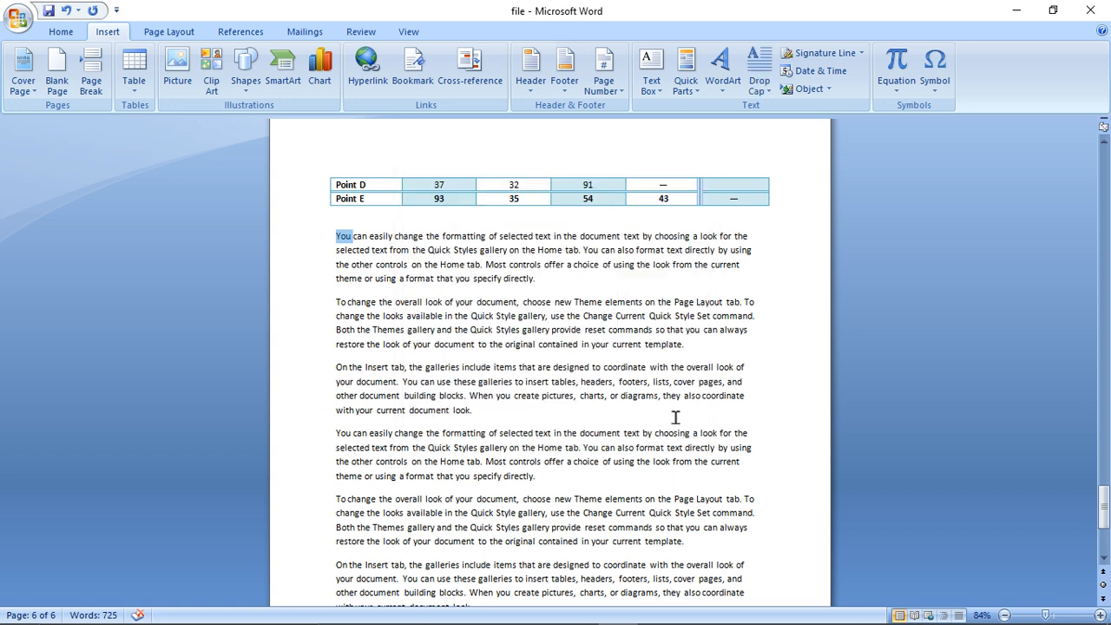
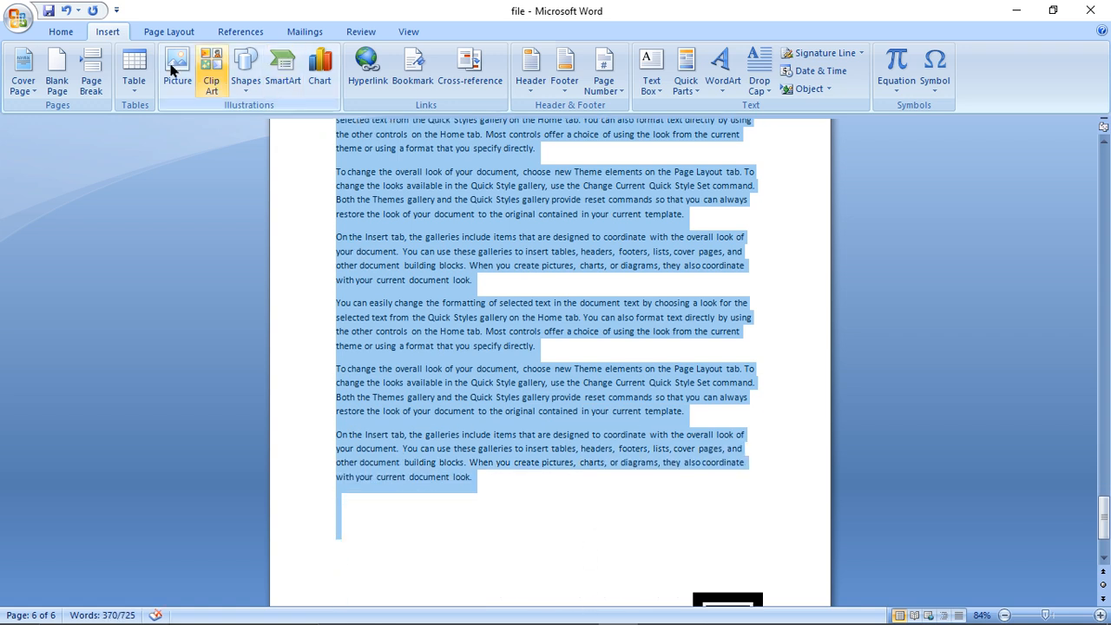
Format the selected paragraphs on the last page as a numbered list in the 1., 2., 3. style
{"action": "left_click", "coordinate": [69, 30]}
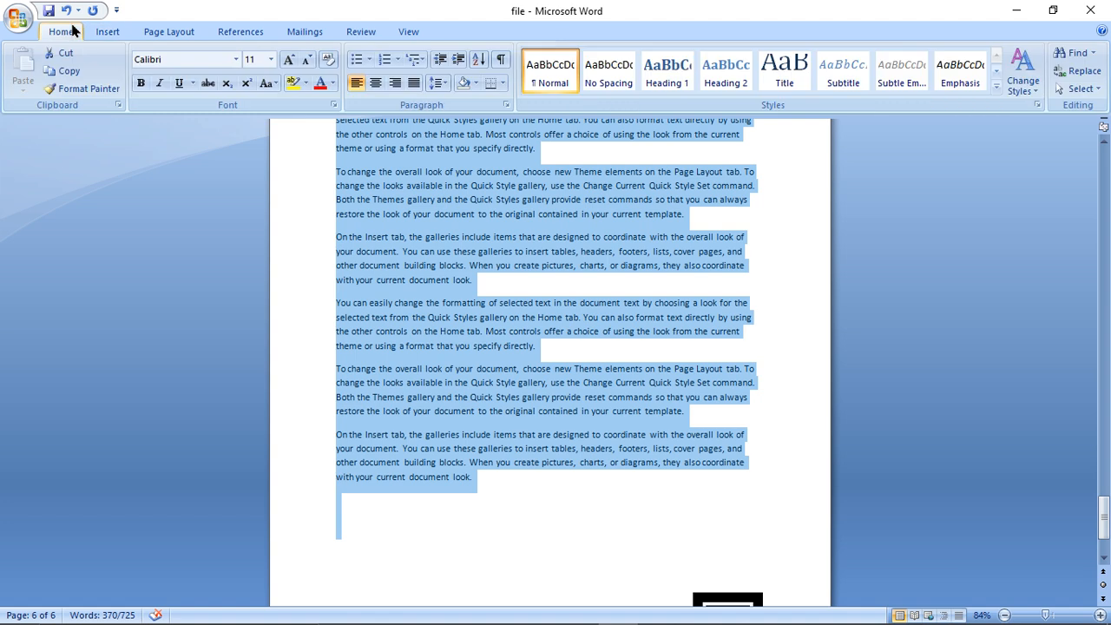
{"action": "left_click", "coordinate": [400, 61]}
{"action": "left_click", "coordinate": [475, 130]}
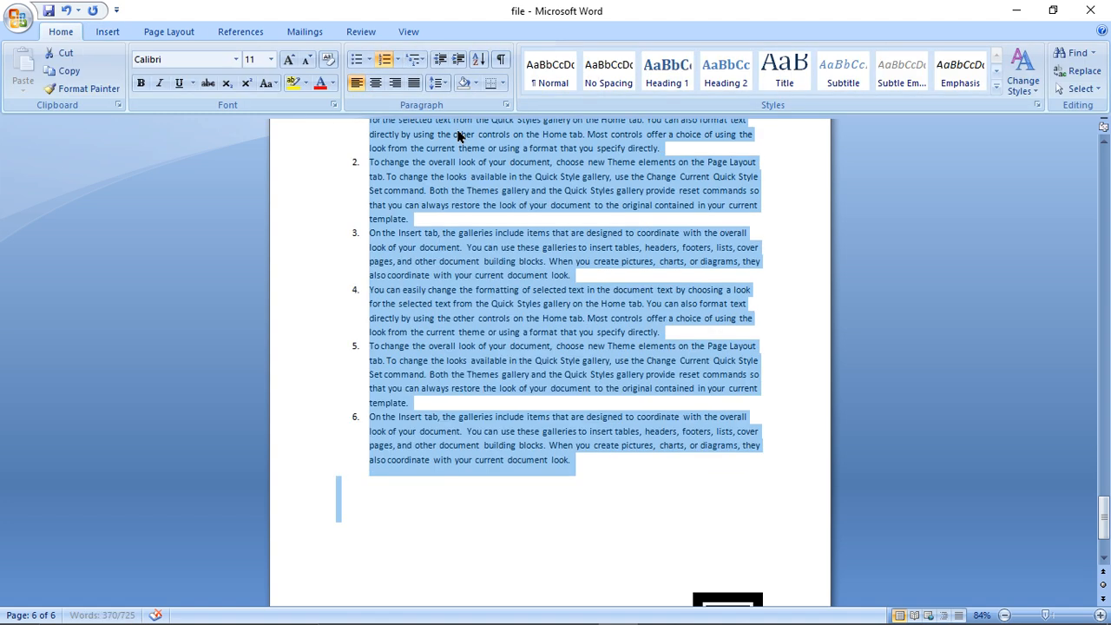
Insert a hyperlinked cross-reference to the paragraph number of numbered item 1 on the empty line below the list
{"action": "left_click", "coordinate": [536, 509]}
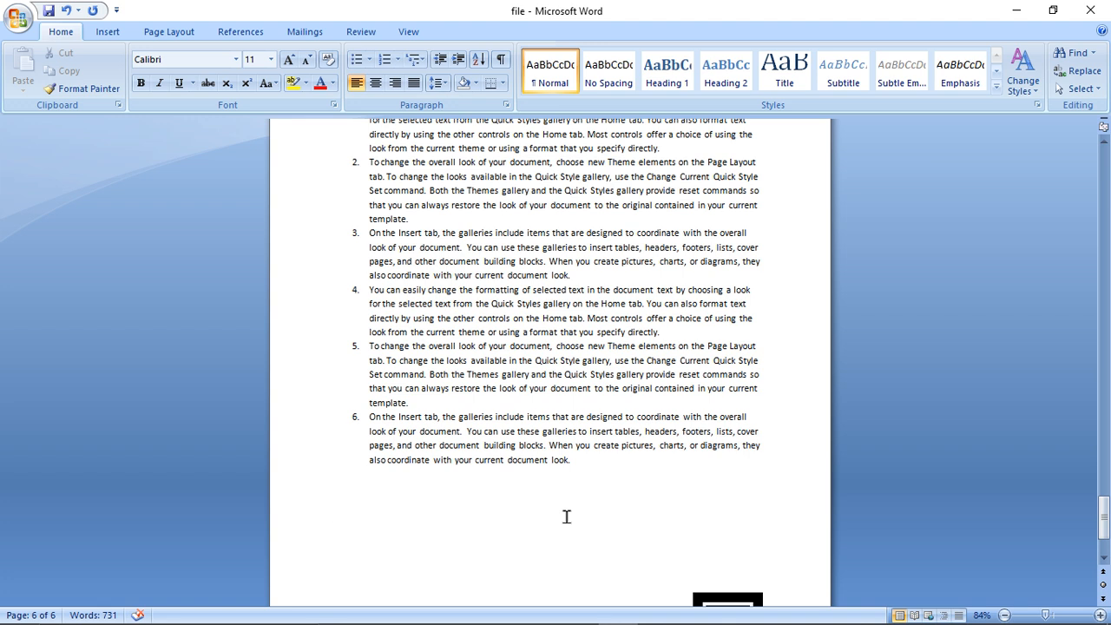
{"action": "scroll", "coordinate": [548, 445], "scroll_direction": "down", "scroll_amount": 3}
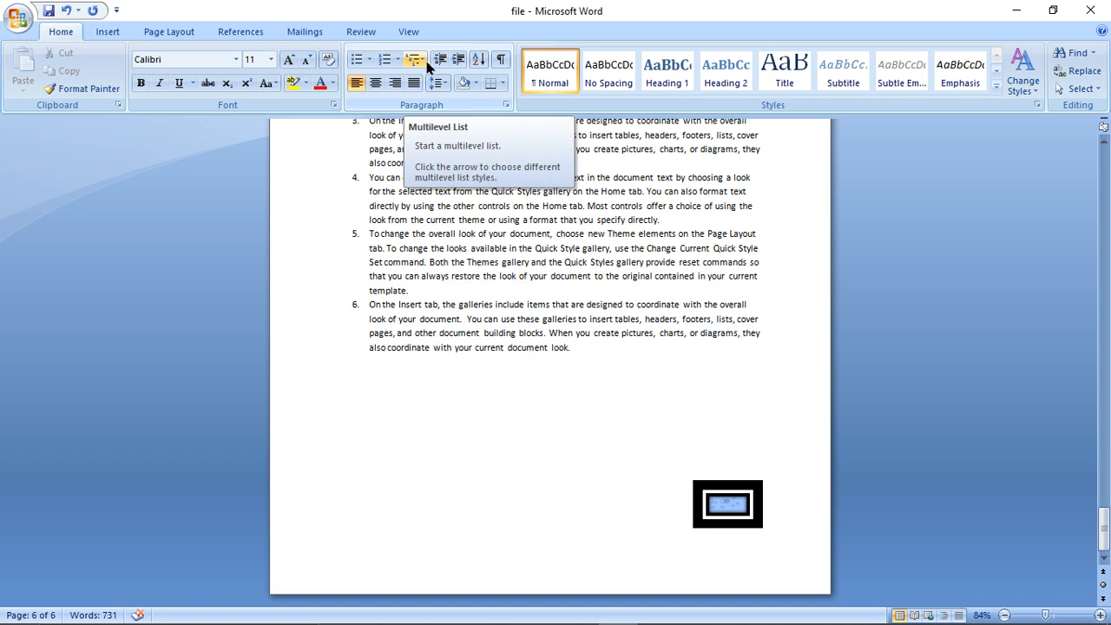
{"action": "left_click", "coordinate": [102, 32]}
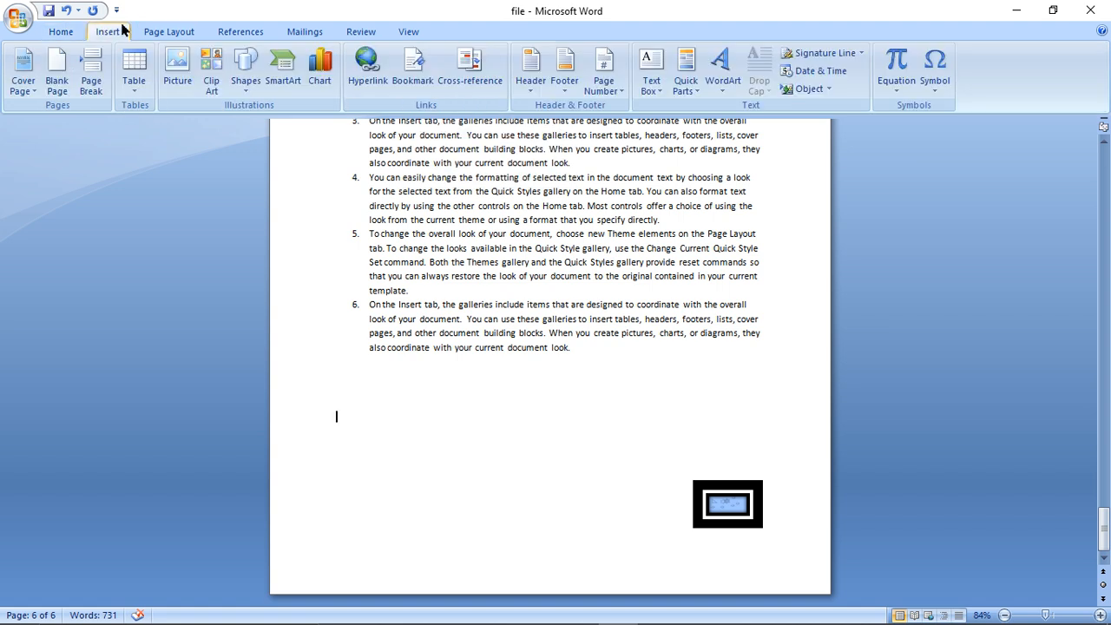
{"action": "left_click", "coordinate": [473, 82]}
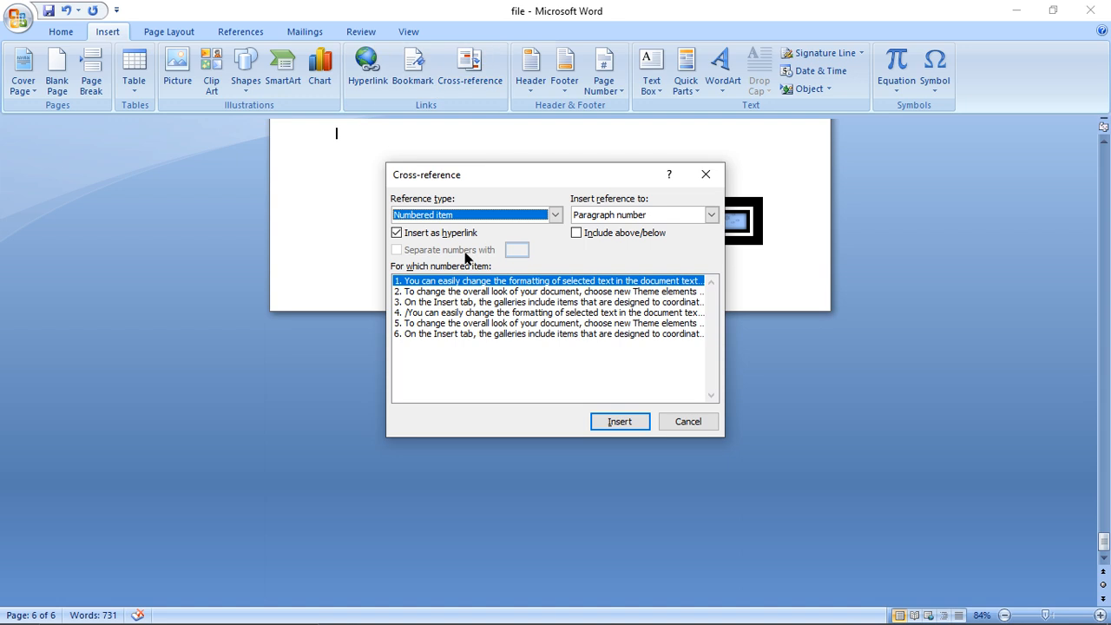
{"action": "left_click", "coordinate": [628, 429]}
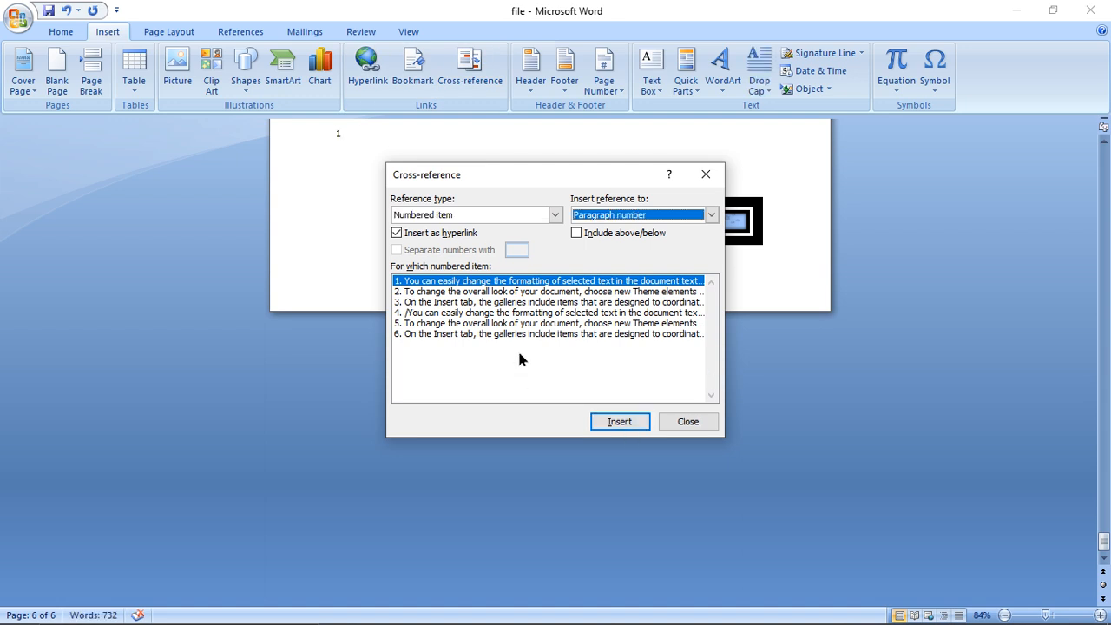
Insert hyperlinked cross-references to the paragraph numbers of numbered items 2, 3, 4, 5 and 6 after the existing reference
{"action": "left_click", "coordinate": [510, 296]}
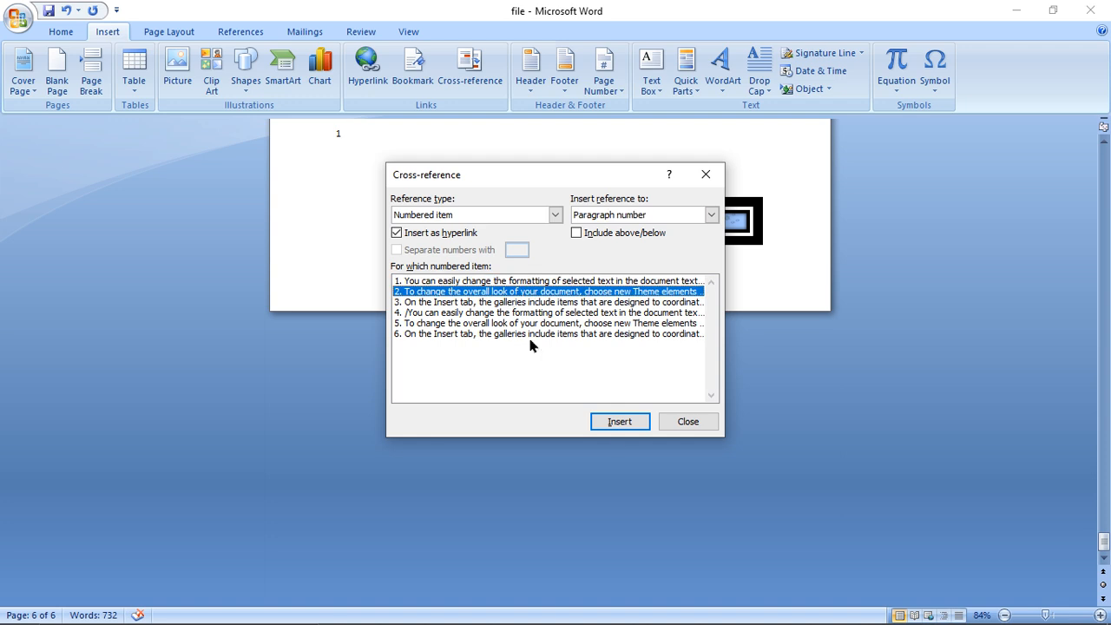
{"action": "left_click", "coordinate": [617, 423]}
{"action": "left_click", "coordinate": [474, 306]}
{"action": "left_click", "coordinate": [614, 421]}
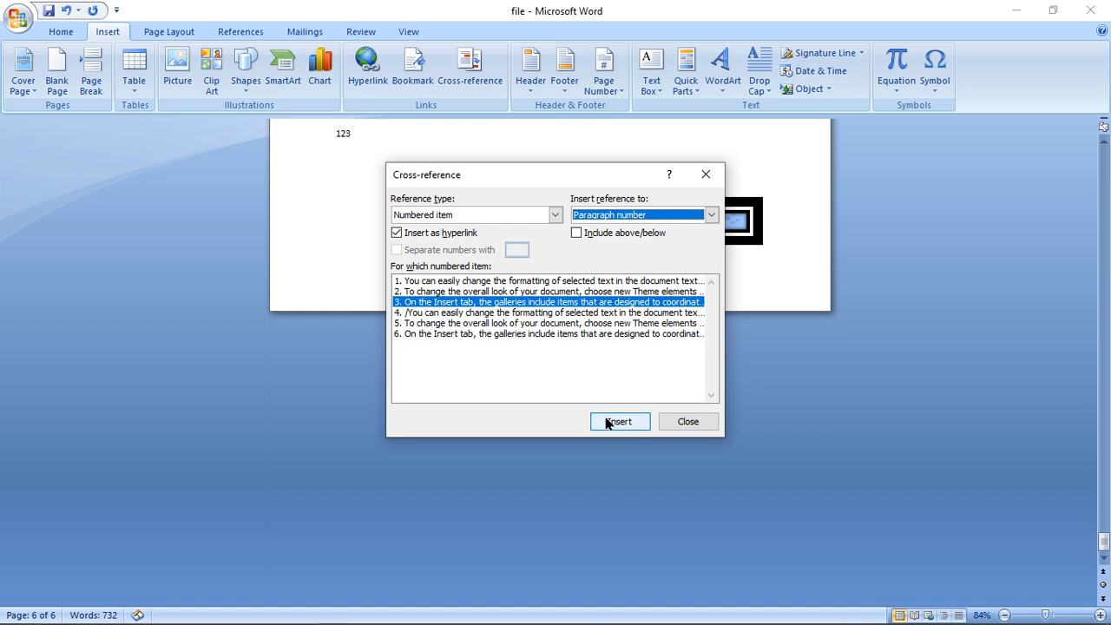
{"action": "left_click", "coordinate": [528, 313]}
{"action": "left_click", "coordinate": [613, 422]}
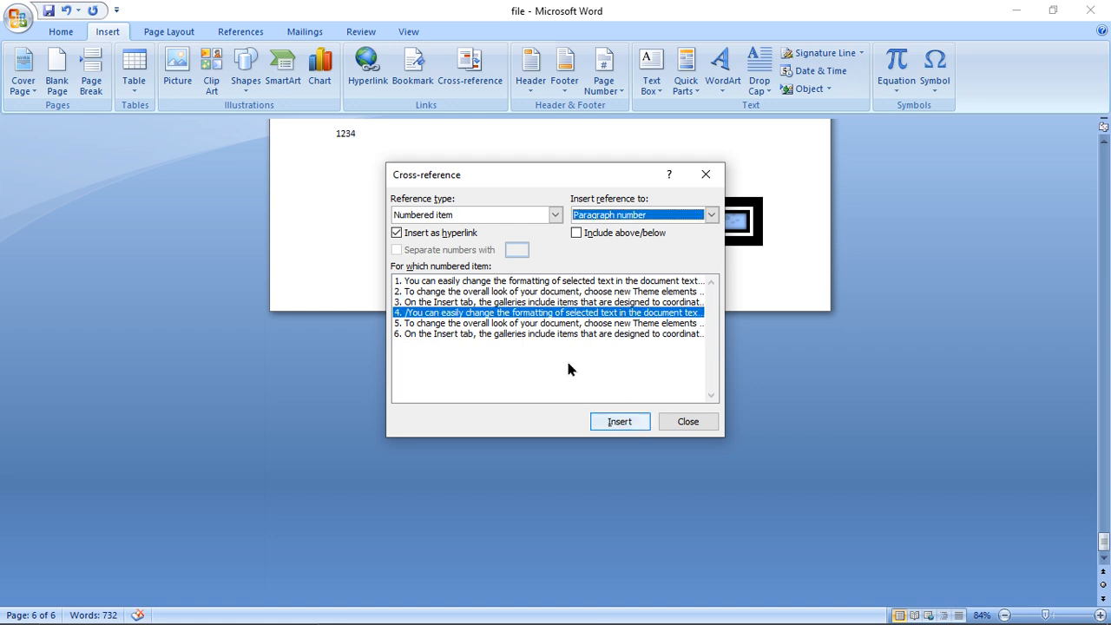
{"action": "left_click", "coordinate": [546, 324]}
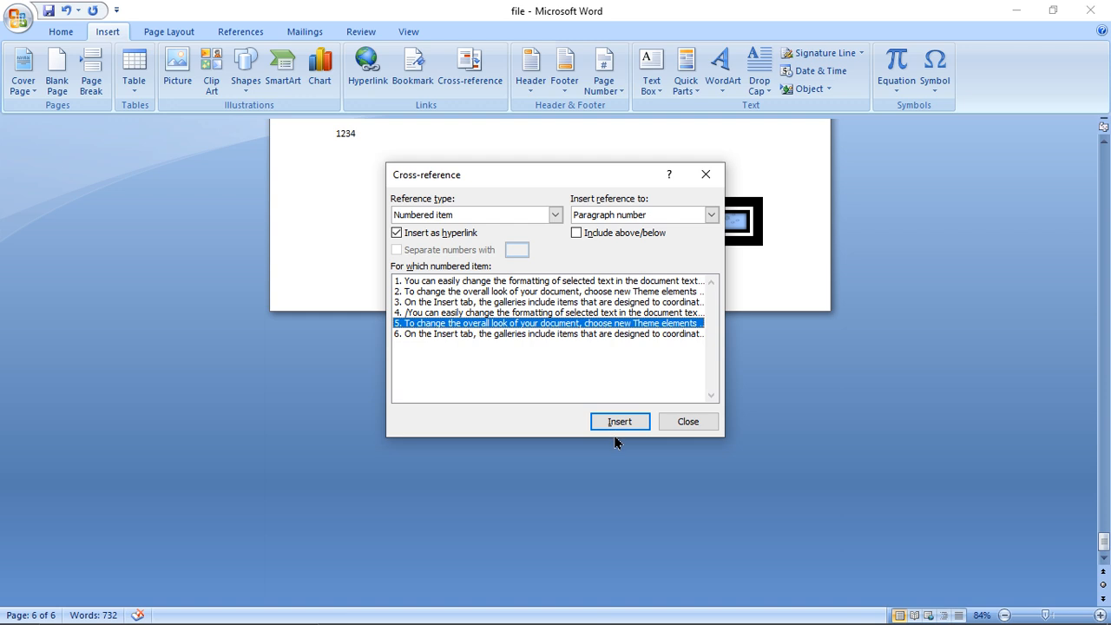
{"action": "left_click", "coordinate": [614, 425]}
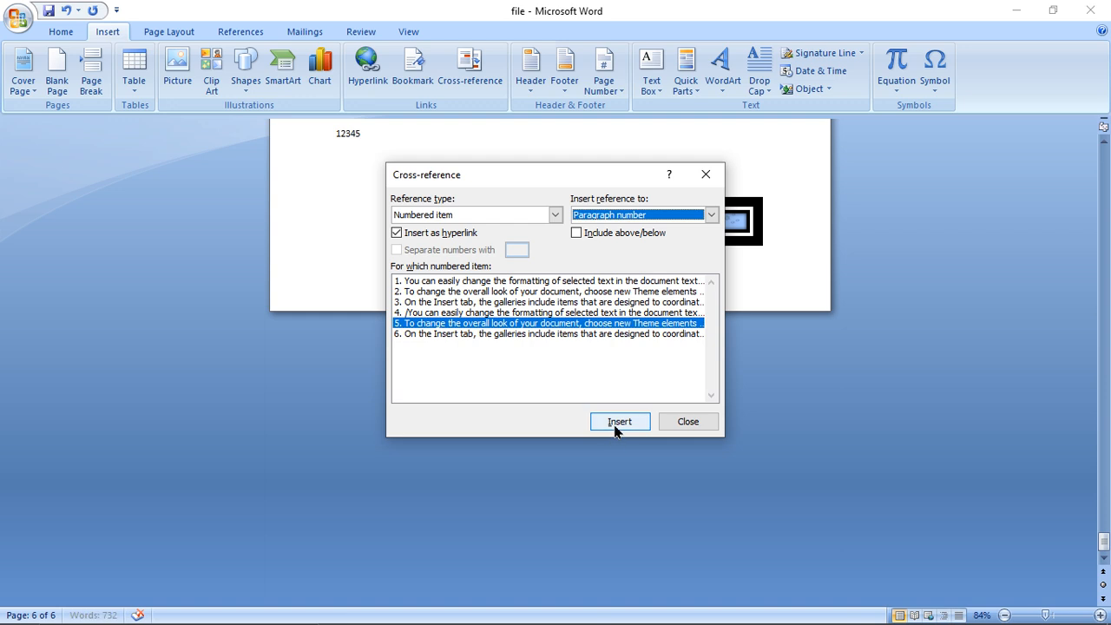
{"action": "left_click", "coordinate": [515, 334]}
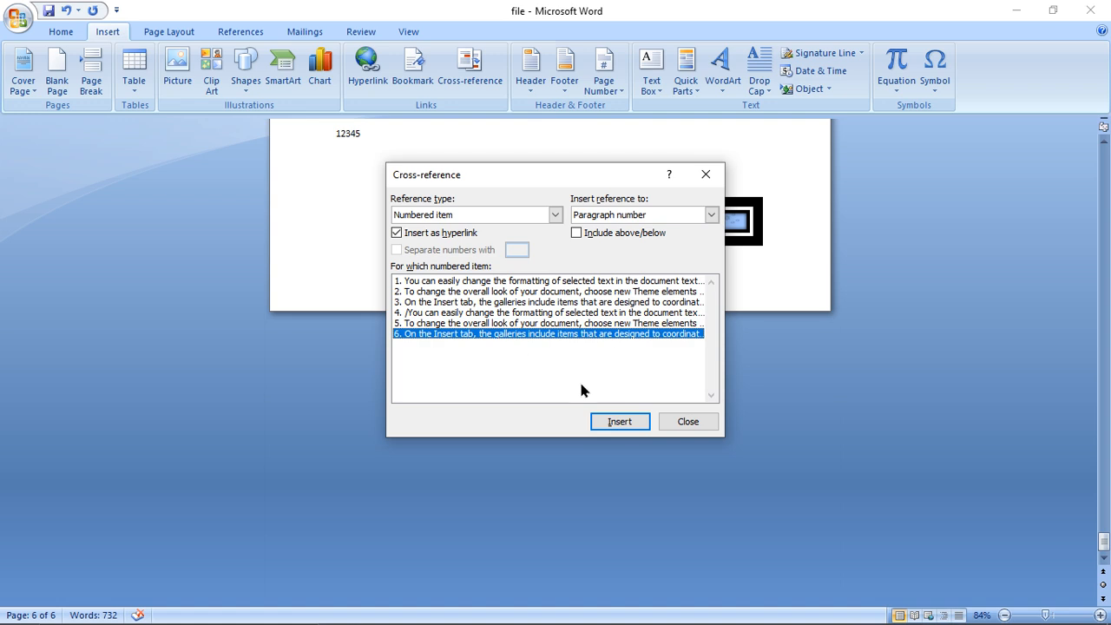
{"action": "left_click", "coordinate": [612, 423]}
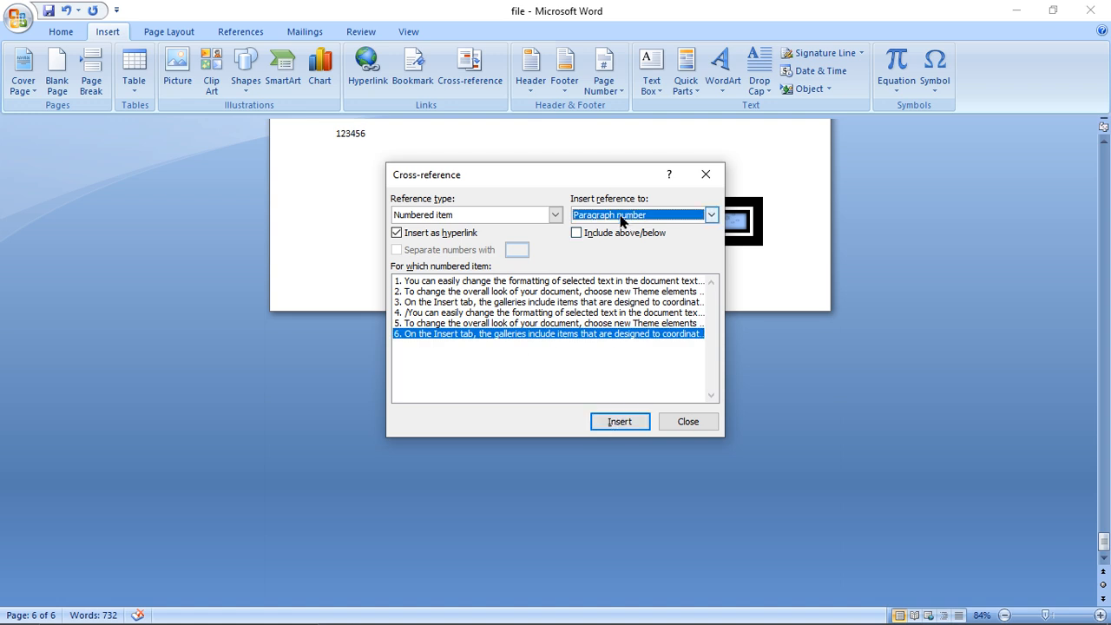
Look through the Heading, Bookmark, Footnote and Endnote cross-reference types, return to Numbered item and close the cross-reference settings
{"action": "left_click", "coordinate": [530, 217]}
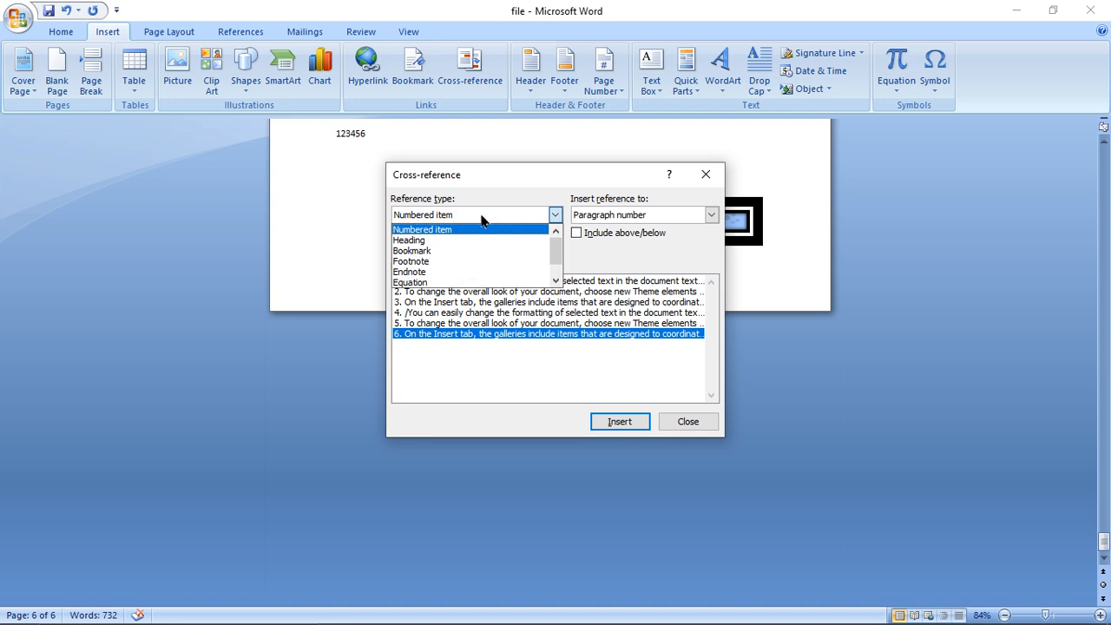
{"action": "left_click", "coordinate": [425, 240]}
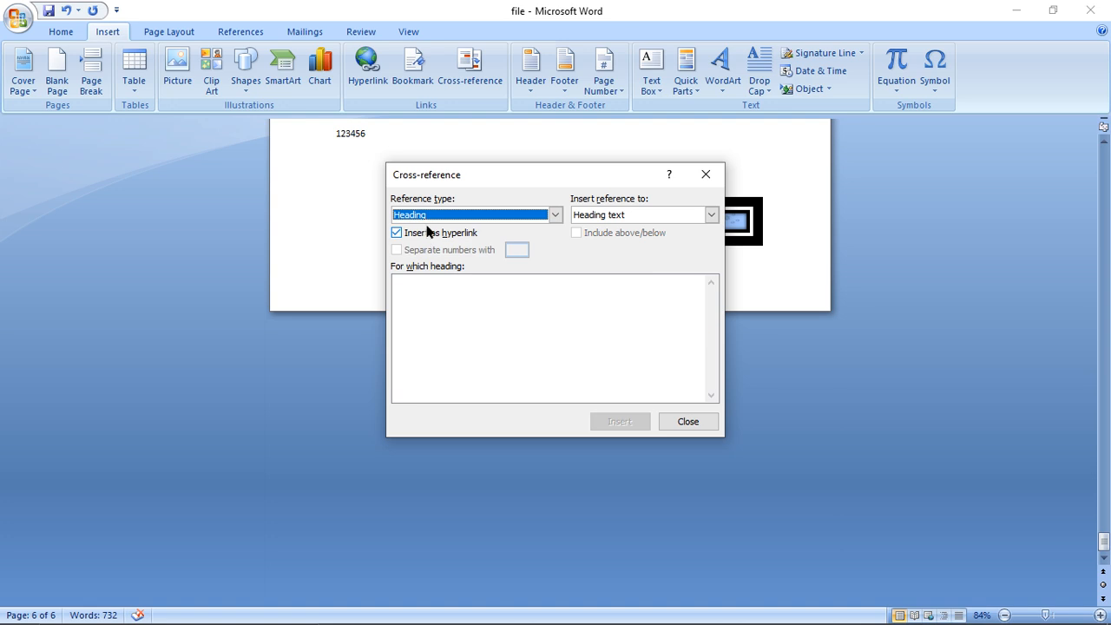
{"action": "left_click", "coordinate": [426, 218]}
{"action": "left_click", "coordinate": [416, 253]}
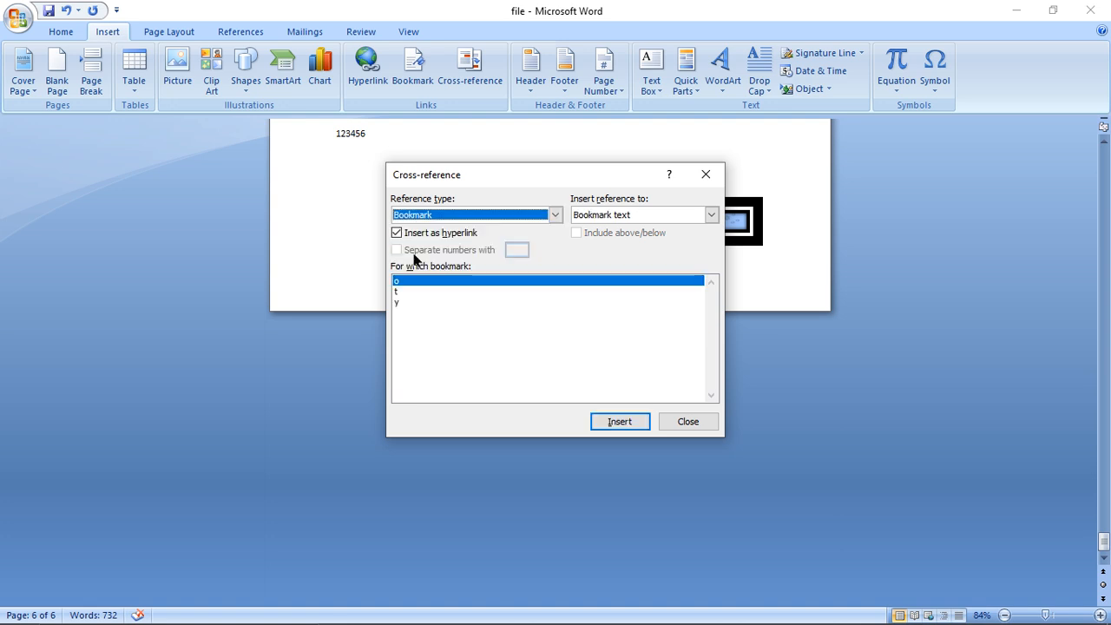
{"action": "left_click", "coordinate": [430, 218]}
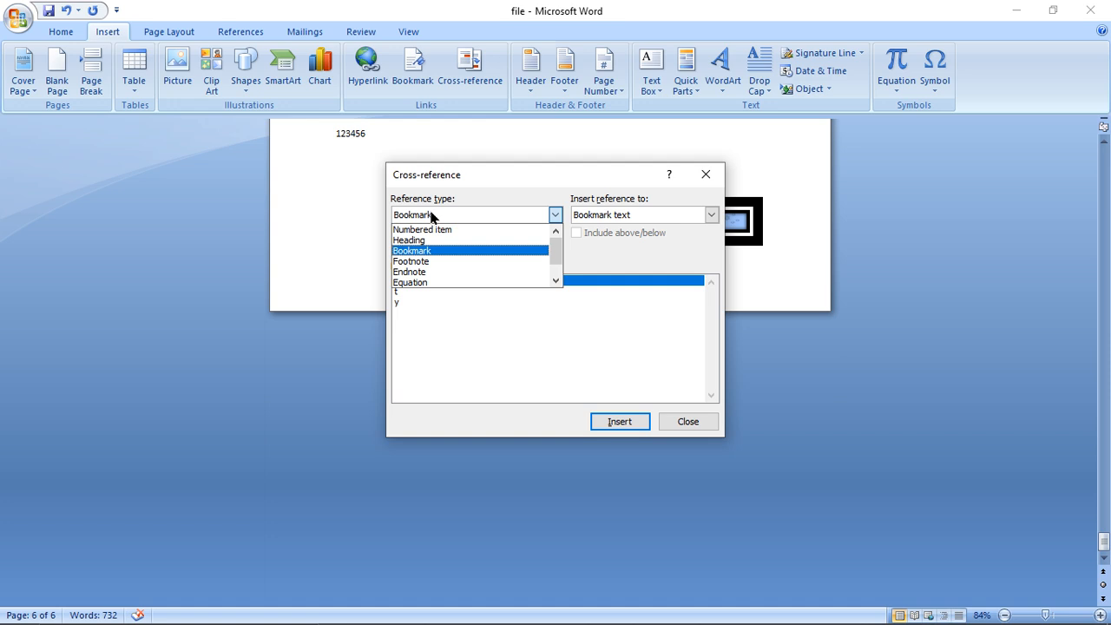
{"action": "left_click", "coordinate": [423, 264]}
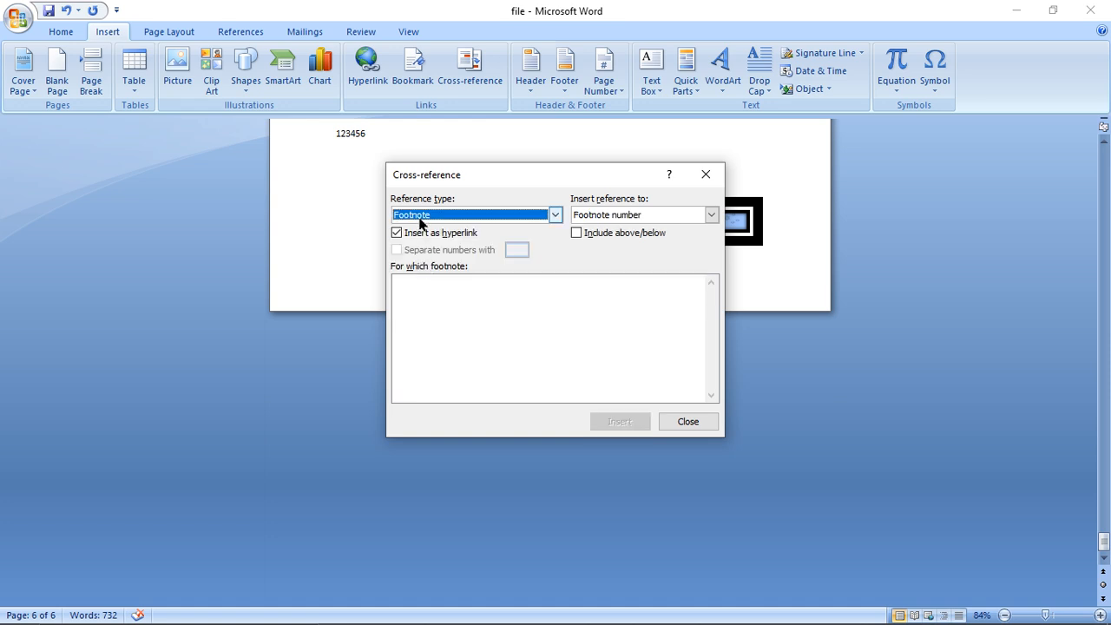
{"action": "left_click", "coordinate": [419, 217]}
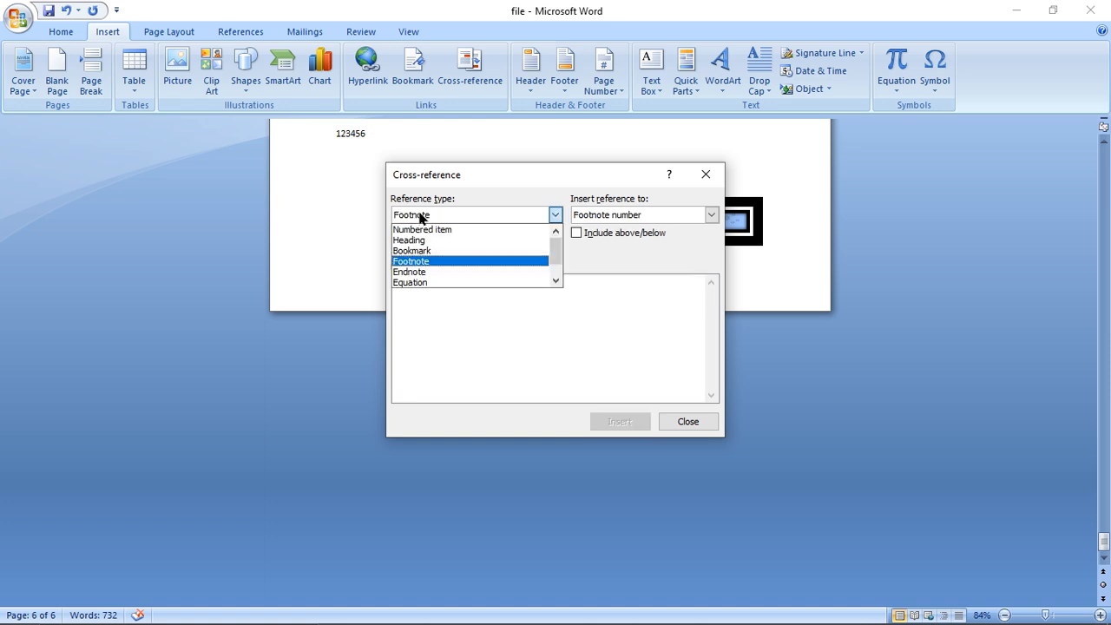
{"action": "left_click", "coordinate": [416, 273]}
{"action": "left_click", "coordinate": [417, 220]}
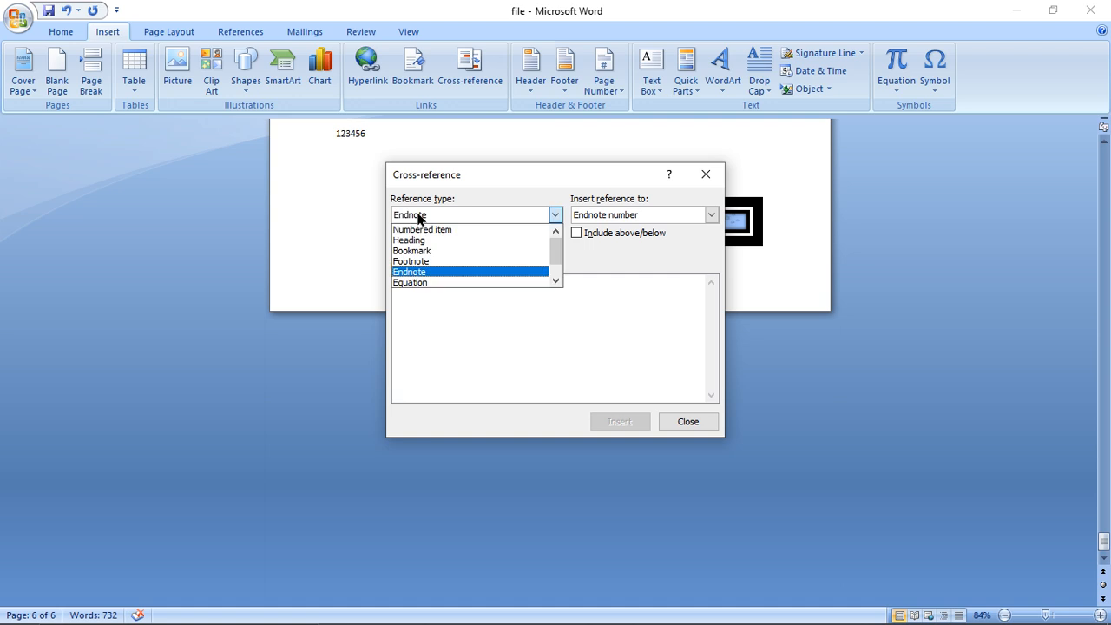
{"action": "left_click", "coordinate": [416, 229]}
{"action": "left_click", "coordinate": [427, 220]}
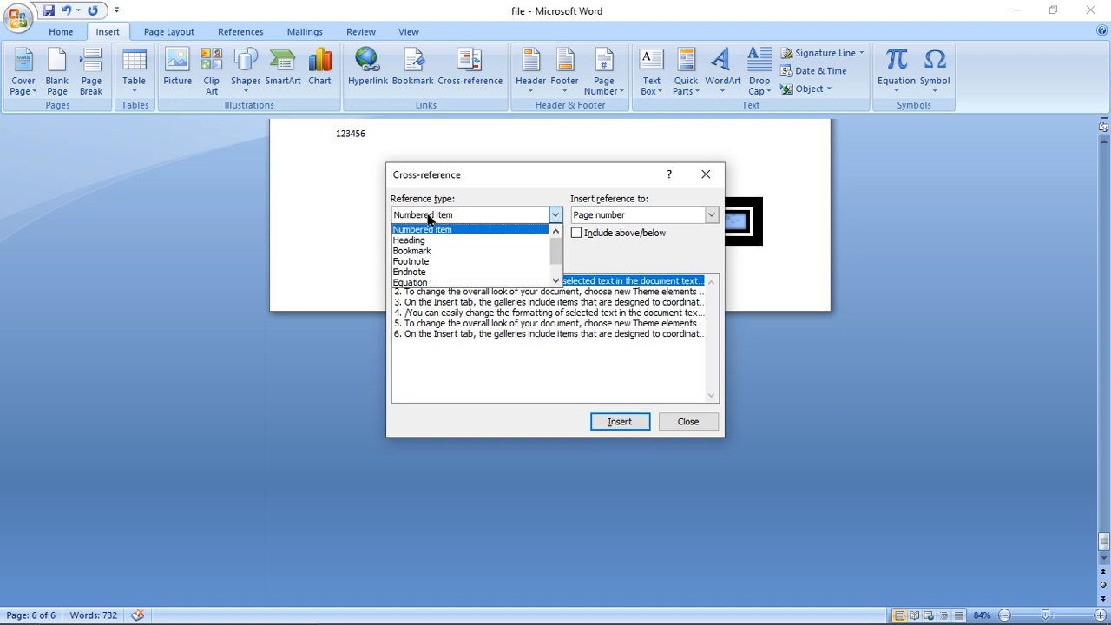
{"action": "left_click", "coordinate": [423, 251]}
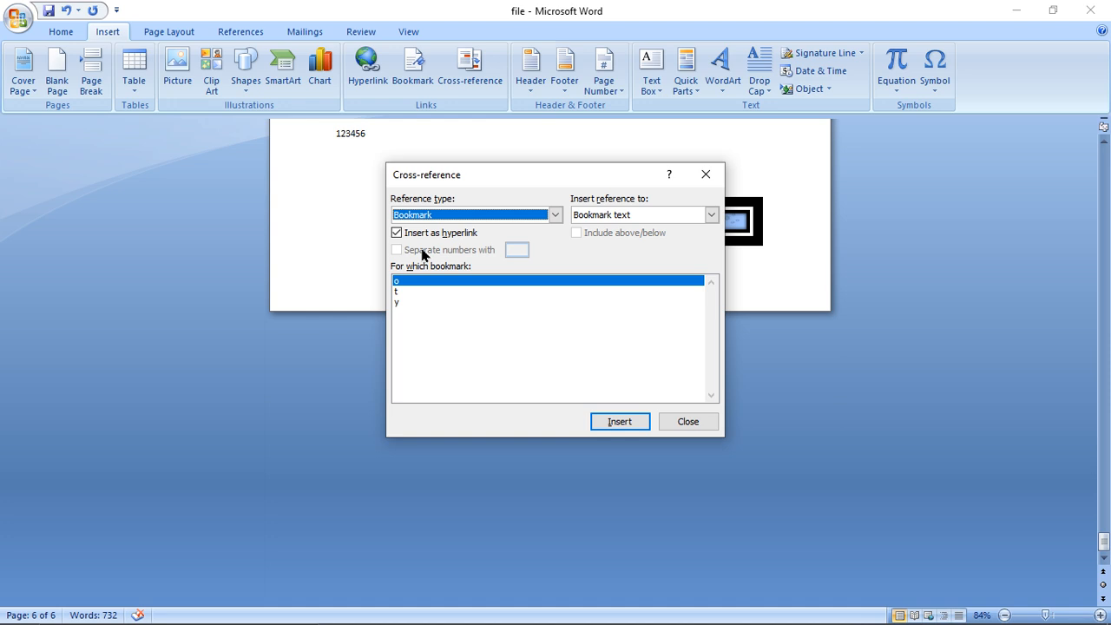
{"action": "left_click", "coordinate": [427, 215]}
{"action": "left_click", "coordinate": [423, 231]}
{"action": "left_click", "coordinate": [682, 422]}
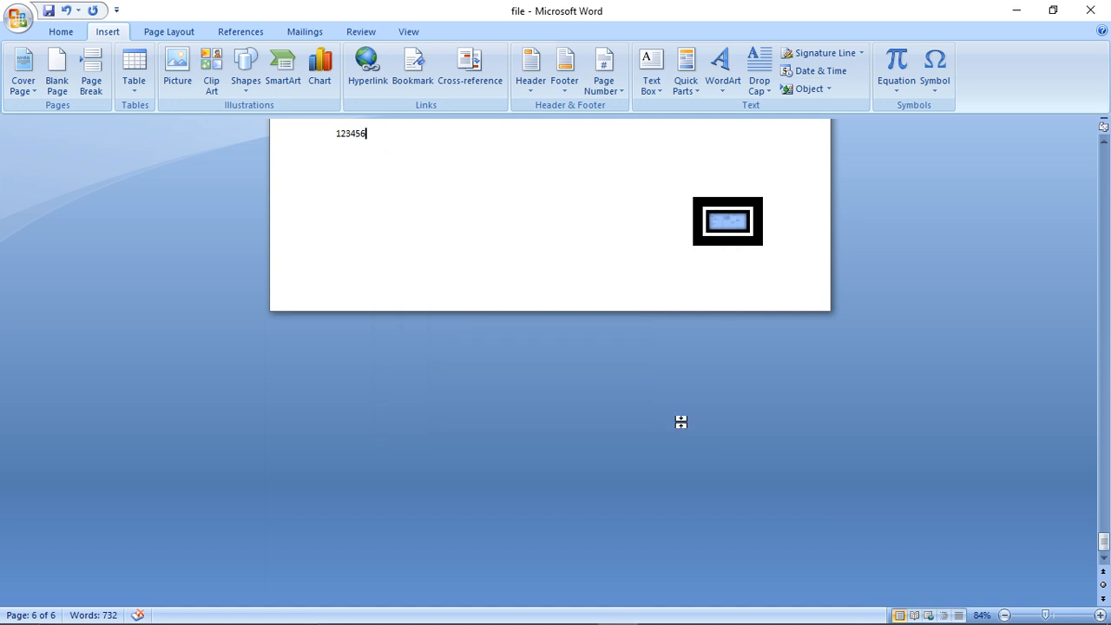
Follow the cross-reference links 2 and 6 below the list to their numbered items
{"action": "left_click", "coordinate": [340, 138], "text": "ctrl"}
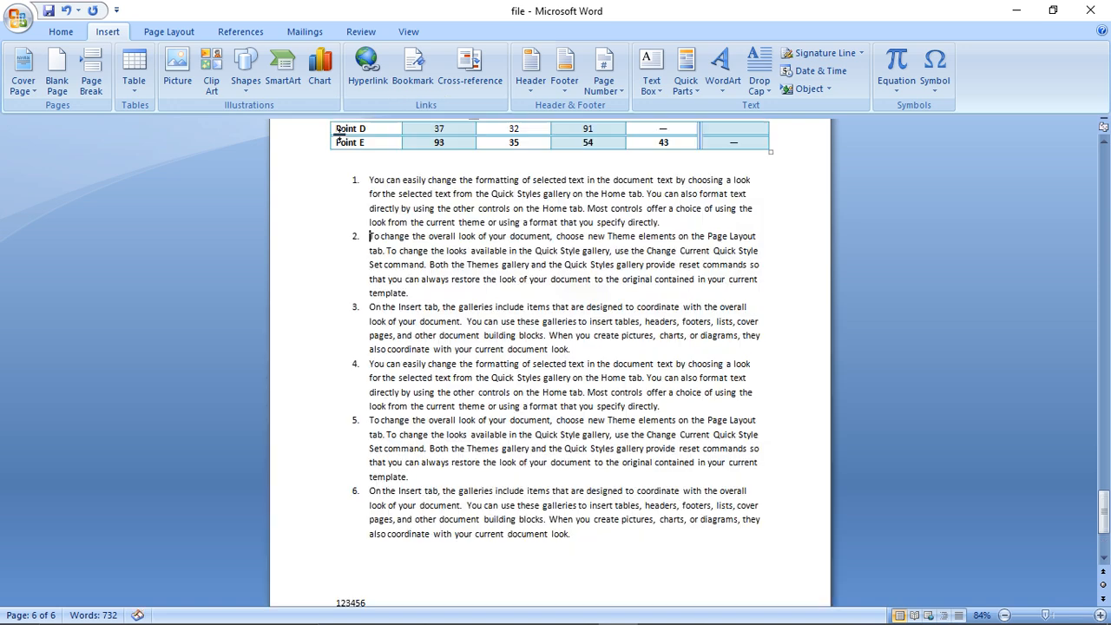
{"action": "double_click", "coordinate": [353, 609]}
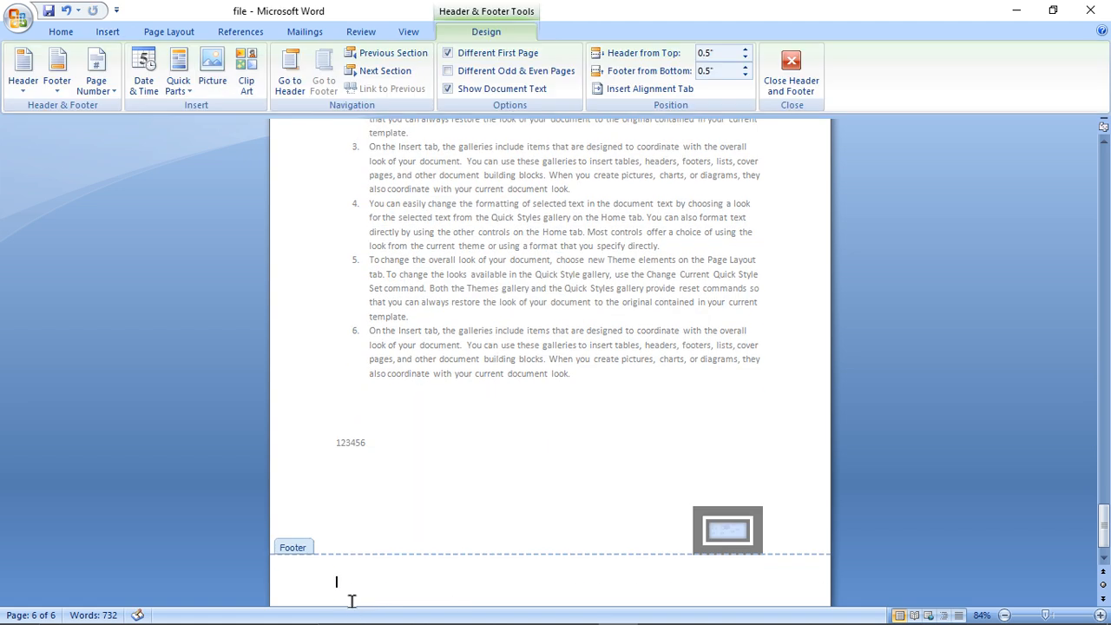
{"action": "key", "text": "Escape"}
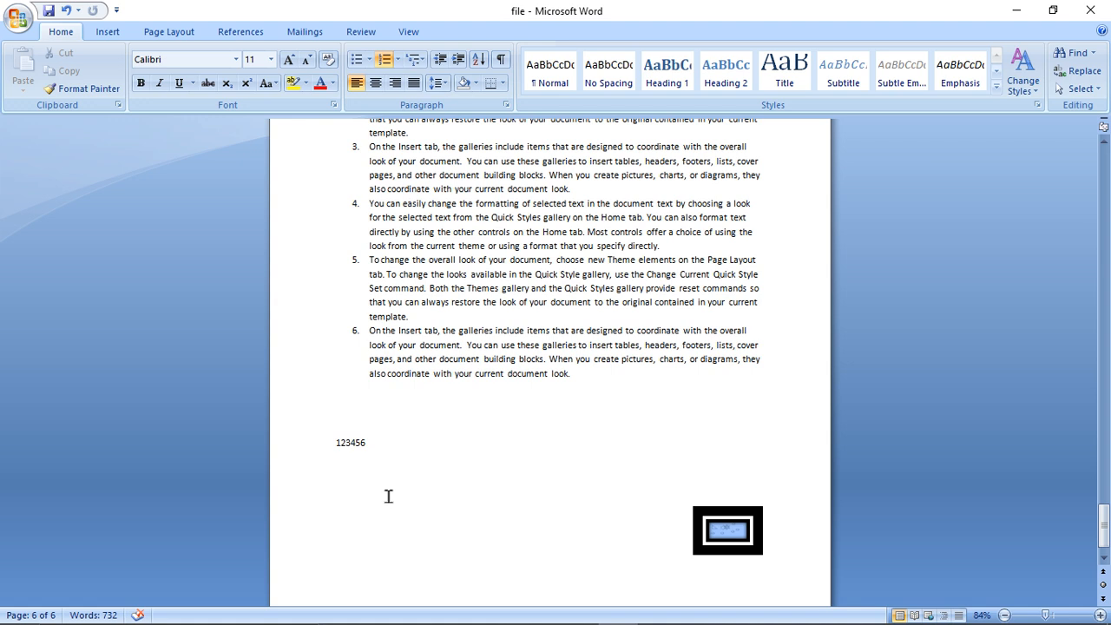
{"action": "left_click", "coordinate": [362, 444], "text": "ctrl"}
{"action": "double_click", "coordinate": [364, 443]}
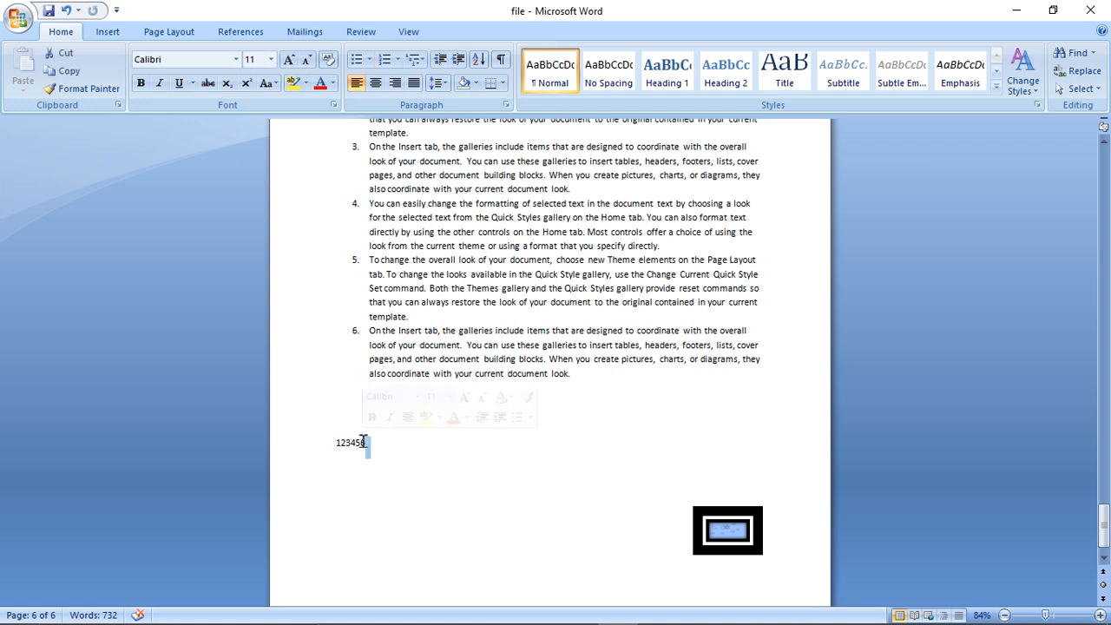
{"action": "left_click", "coordinate": [361, 444], "text": "ctrl"}
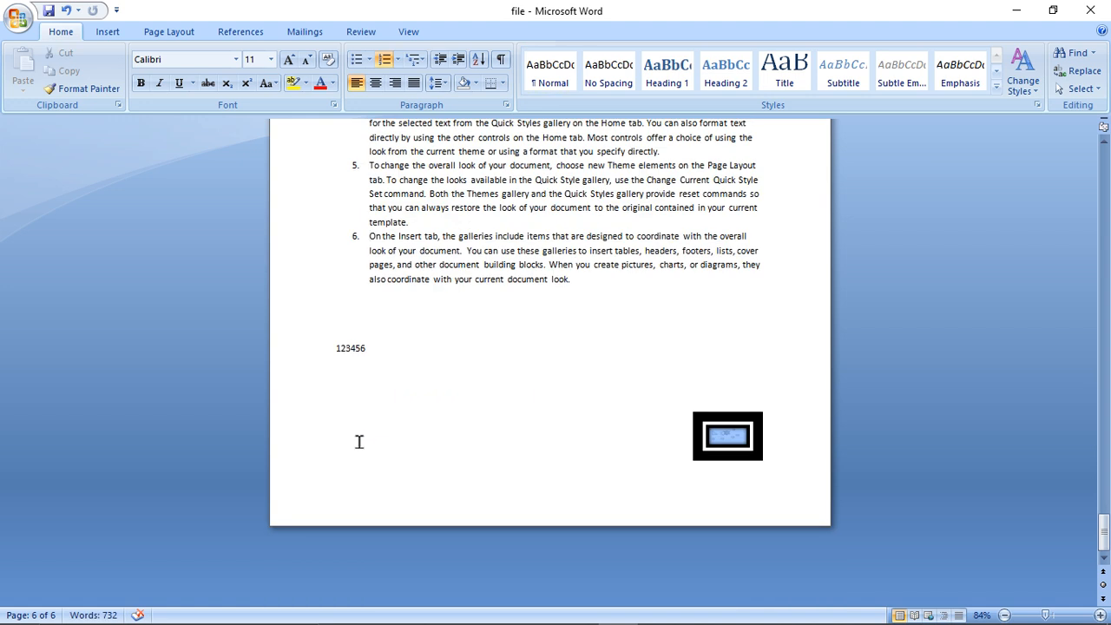
Insert the built-in Alphabet header into the document
{"action": "left_click", "coordinate": [101, 33]}
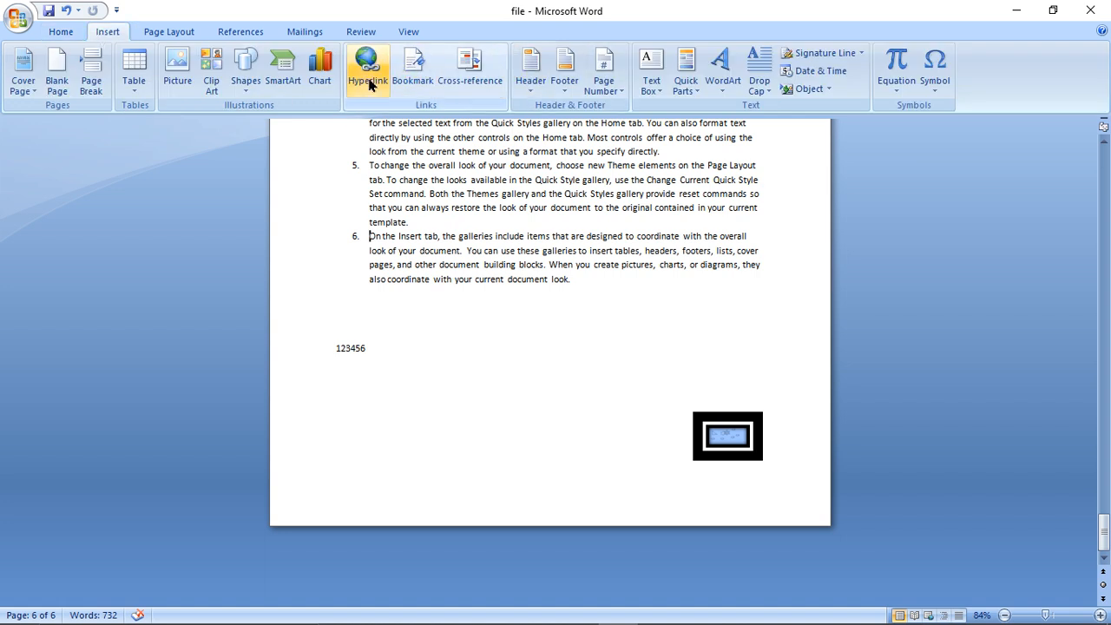
{"action": "left_click", "coordinate": [526, 87]}
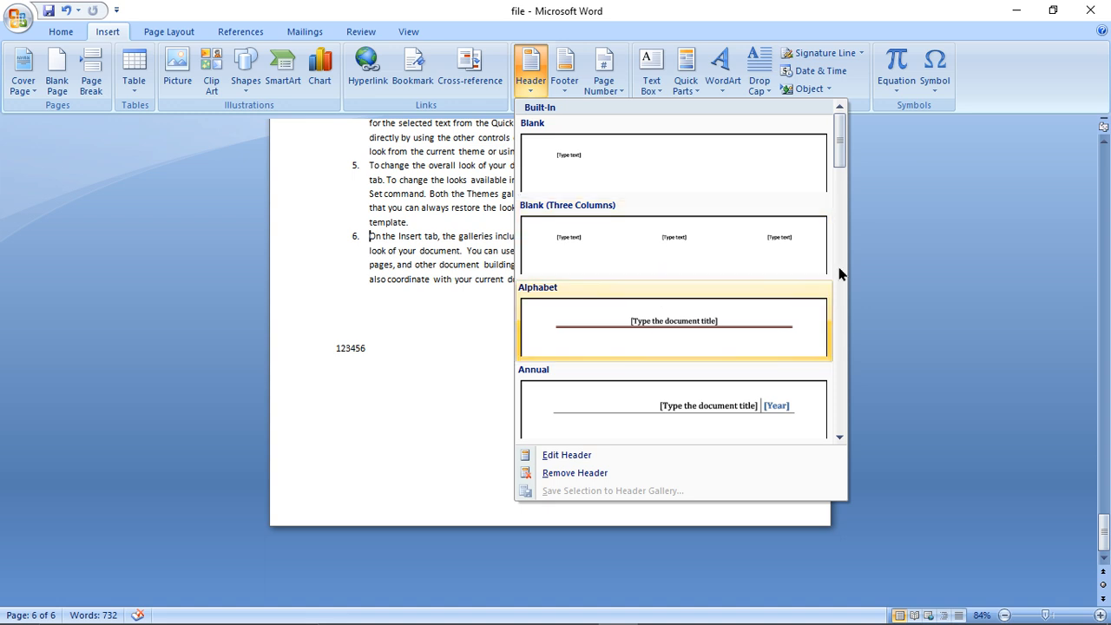
{"action": "mouse_move", "coordinate": [843, 168]}
{"action": "left_mouse_down"}
{"action": "mouse_move", "coordinate": [843, 402]}
{"action": "mouse_move", "coordinate": [824, 161]}
{"action": "left_mouse_up"}
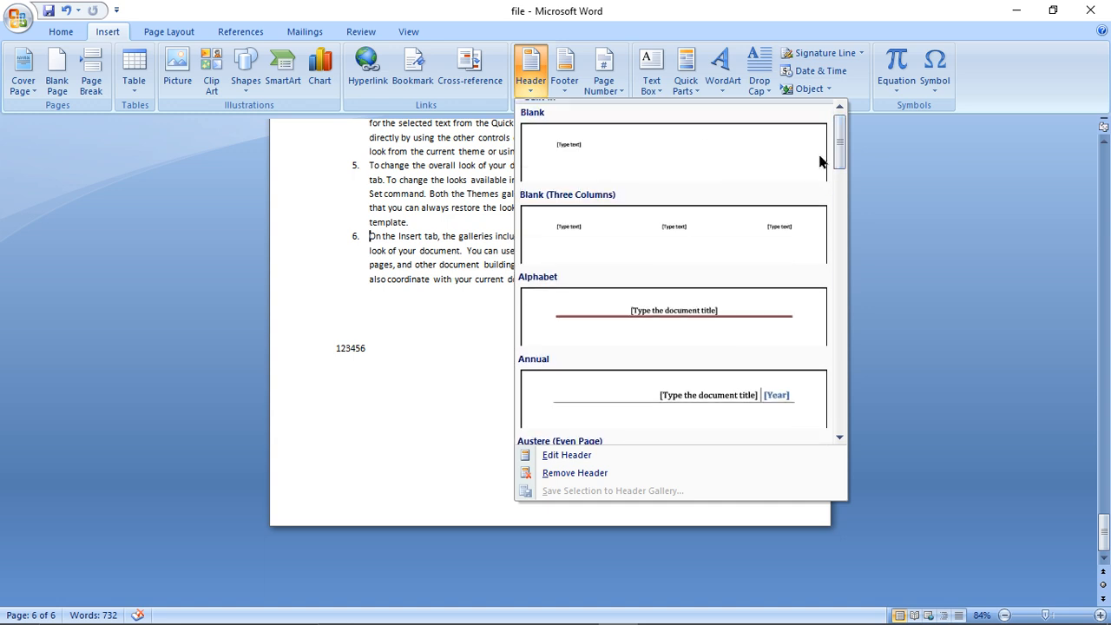
{"action": "left_click", "coordinate": [697, 313]}
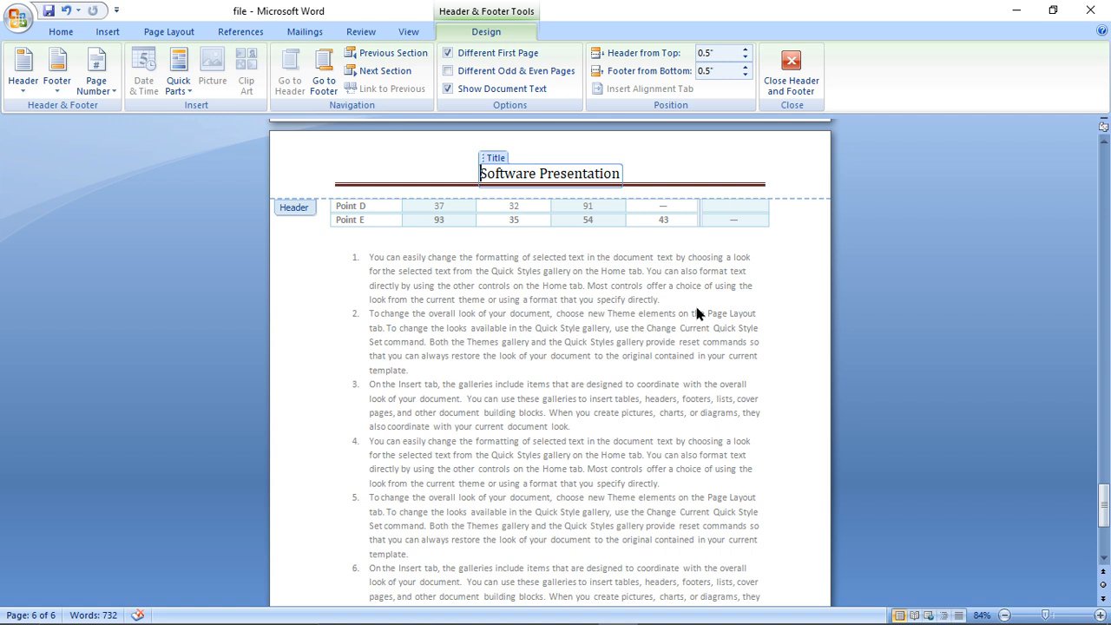
Add "Shree Rama" directly in front of "Software Presentation" in the header title
{"action": "type", "text": "Shree "}
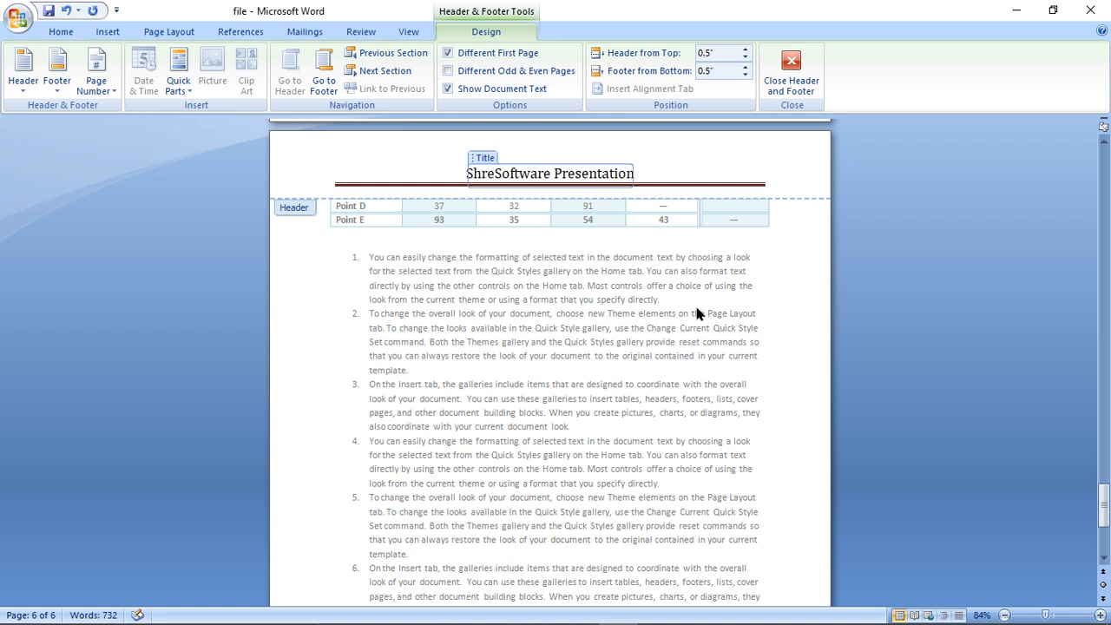
{"action": "type", "text": "rAM"}
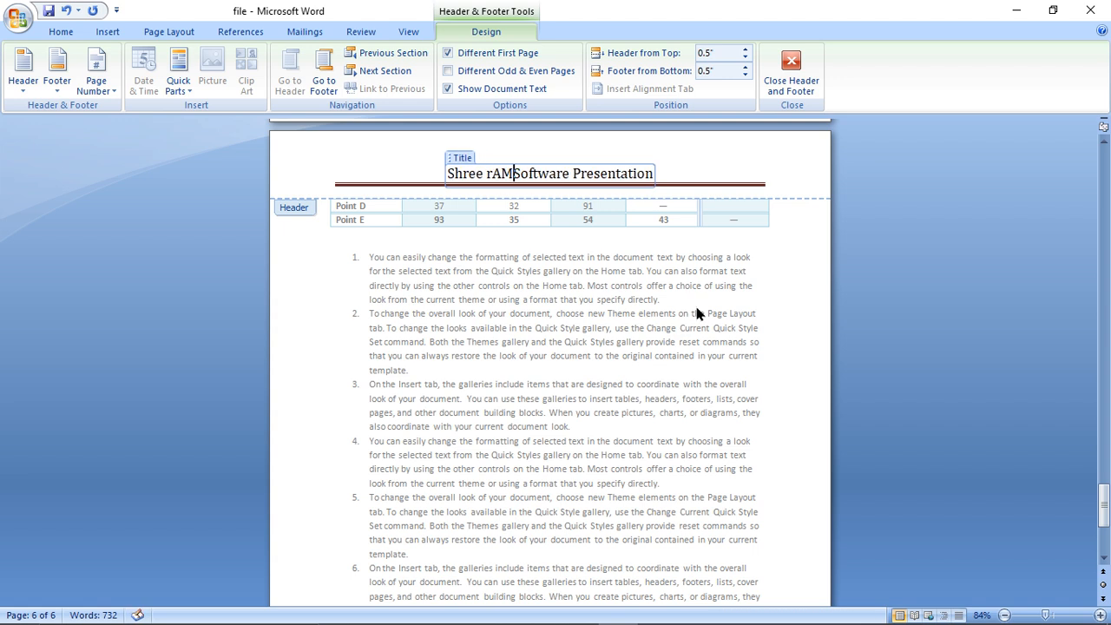
{"action": "key", "text": "BackSpace"}
{"action": "key", "text": "BackSpace"}
{"action": "key", "text": "BackSpace"}
{"action": "key", "text": "BackSpace"}
{"action": "type", "text": "rAM"}
{"action": "key", "text": "BackSpace"}
{"action": "key", "text": "BackSpace"}
{"action": "key", "text": "BackSpace"}
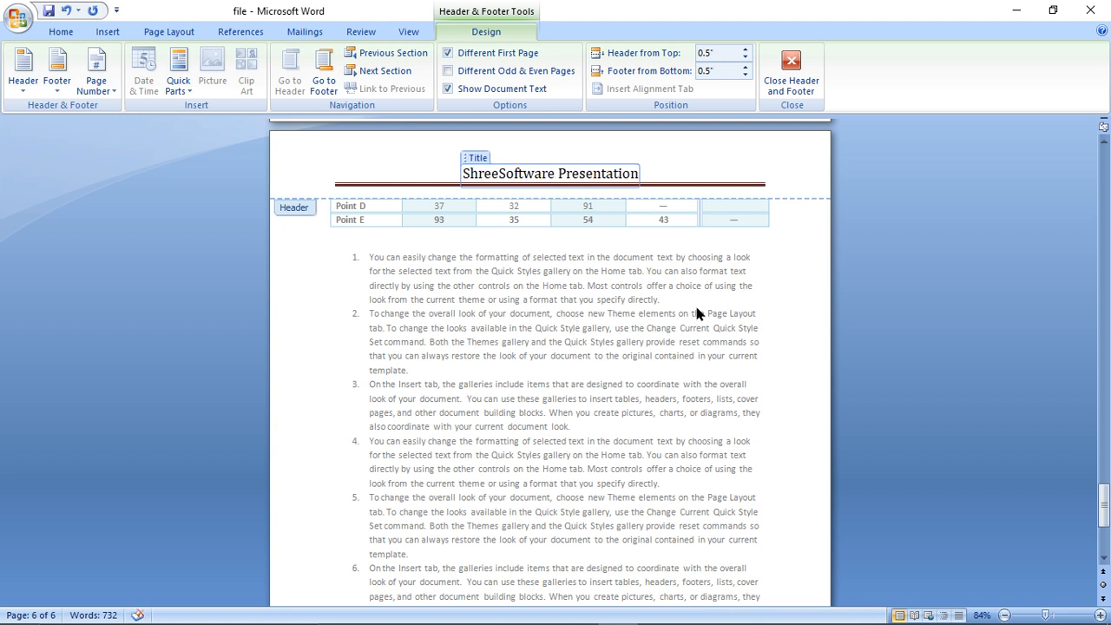
{"action": "type", "text": "r"}
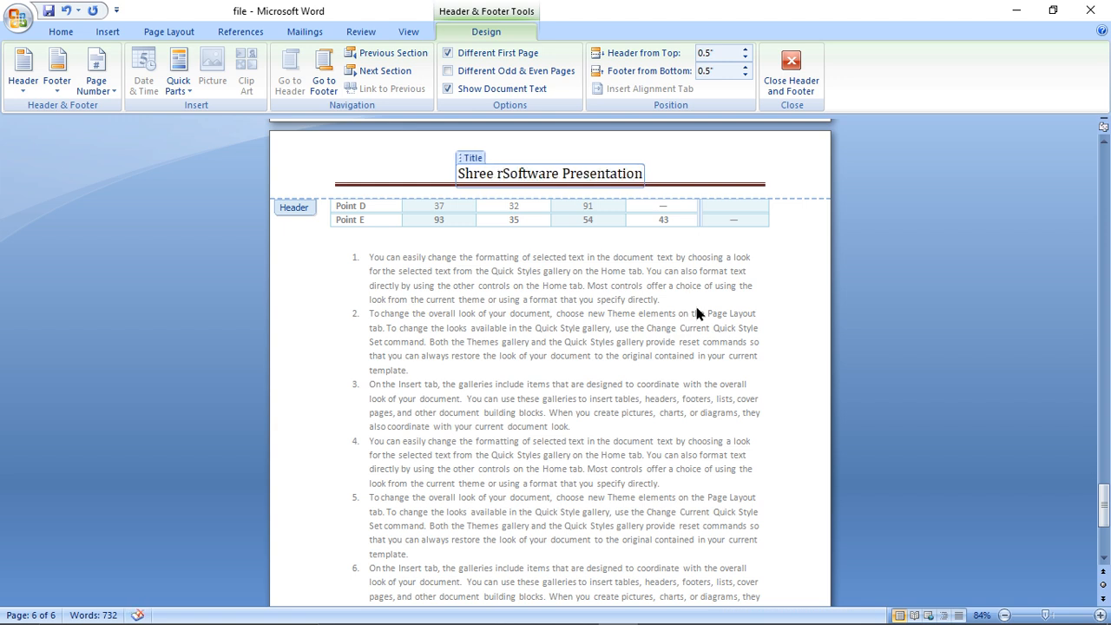
{"action": "key", "text": "BackSpace"}
{"action": "type", "text": "Rama"}
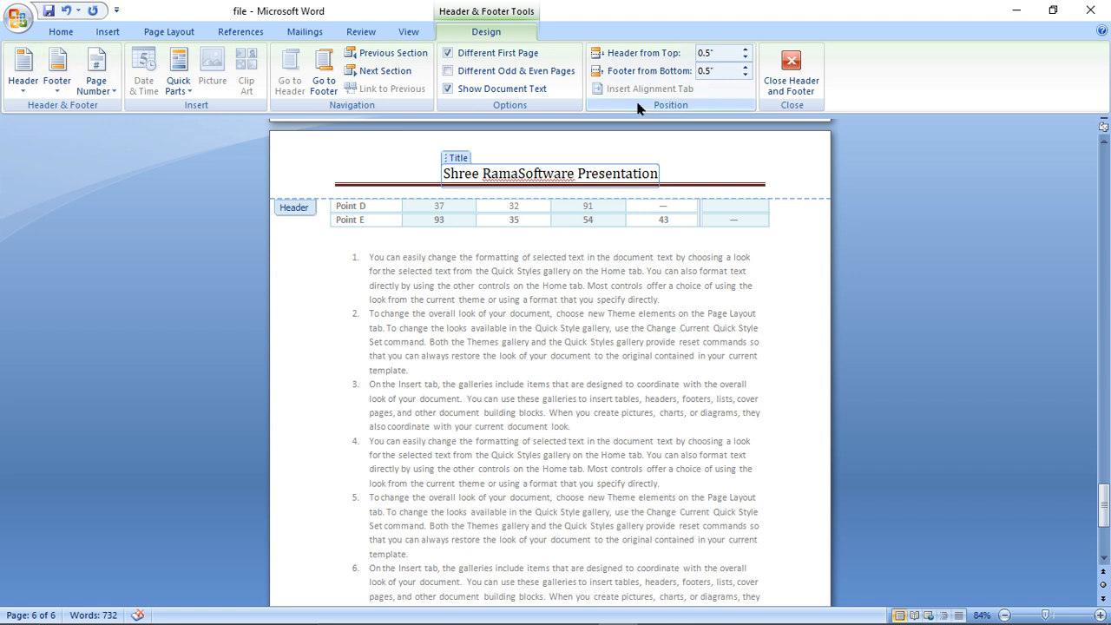
Set the header's distance from the page's top edge to 0.1" and return to the body text
{"action": "left_click", "coordinate": [744, 58]}
{"action": "left_click", "coordinate": [745, 58]}
{"action": "left_click", "coordinate": [744, 58]}
{"action": "left_click", "coordinate": [744, 58]}
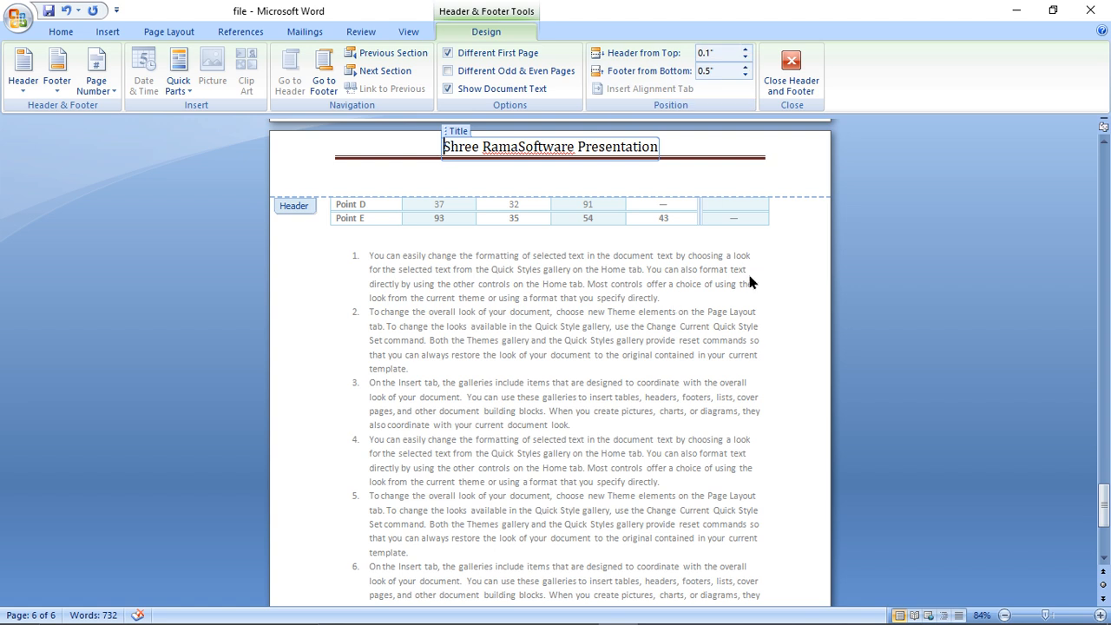
{"action": "double_click", "coordinate": [749, 282]}
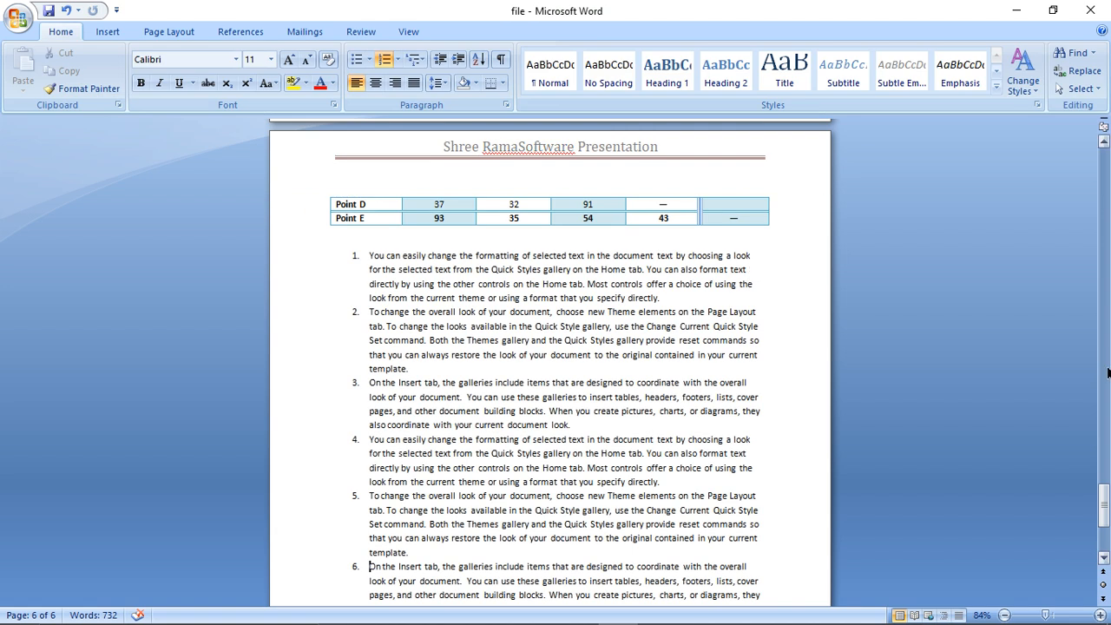
Insert the built-in Annual footer into the document
{"action": "left_click_drag", "start_coordinate": [1104, 510], "coordinate": [1094, 230]}
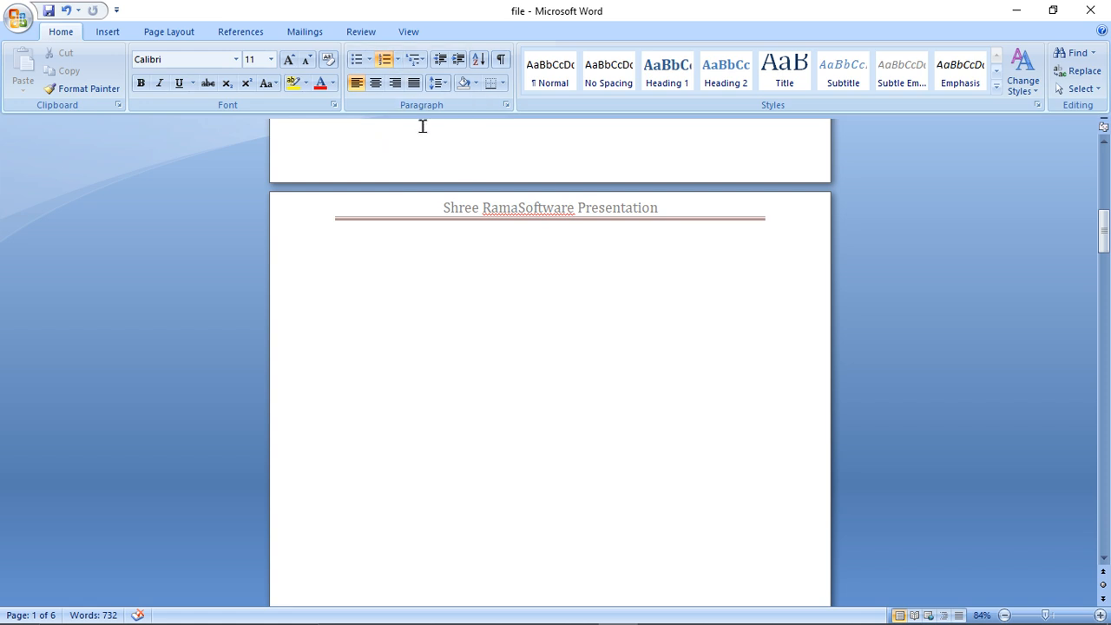
{"action": "left_click", "coordinate": [111, 35]}
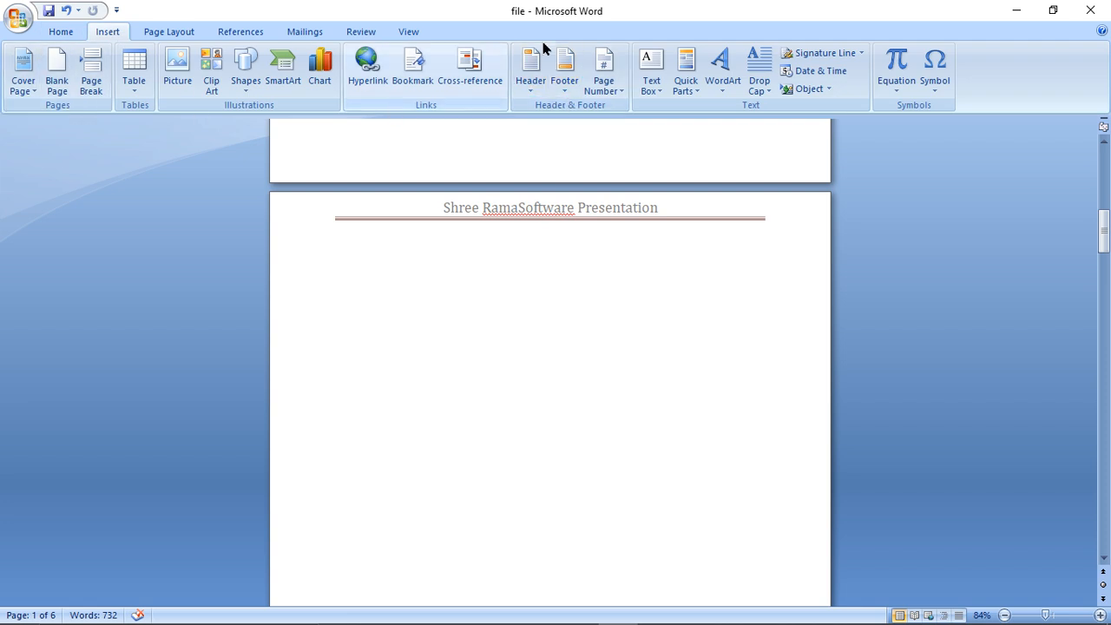
{"action": "left_click", "coordinate": [564, 75]}
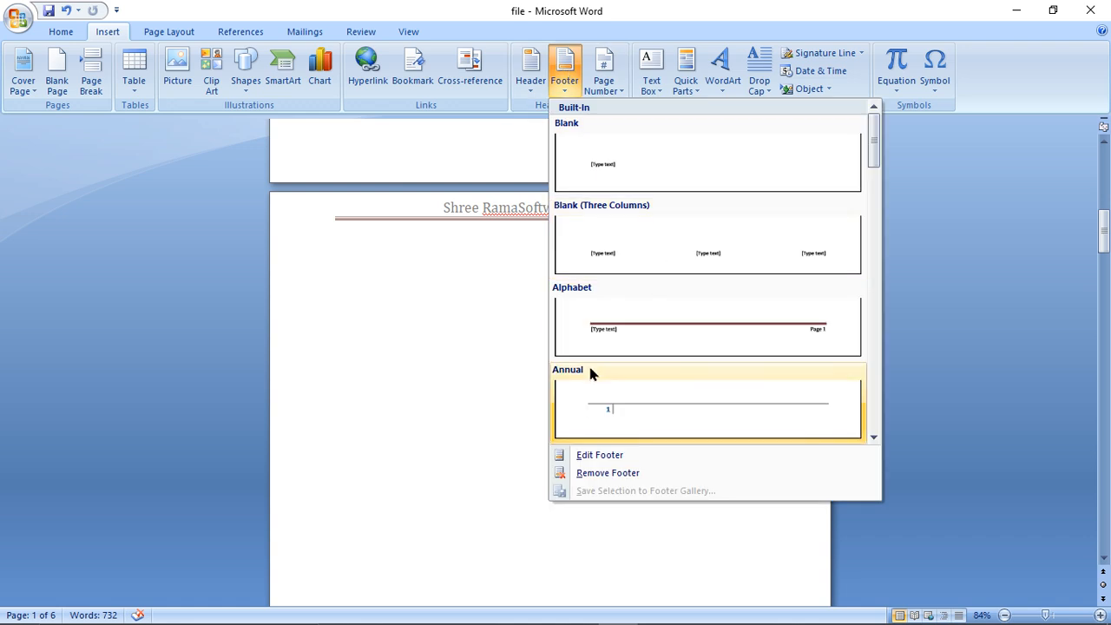
{"action": "left_click", "coordinate": [615, 399]}
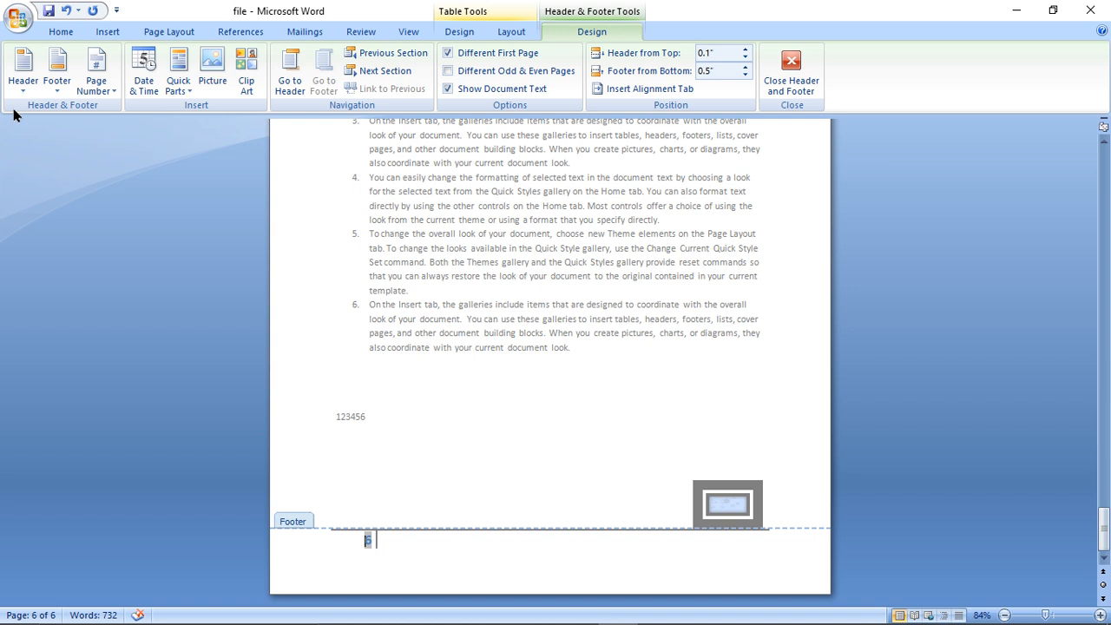
Insert an Accent Bar 1 page number at the current position in the footer
{"action": "left_click", "coordinate": [19, 83]}
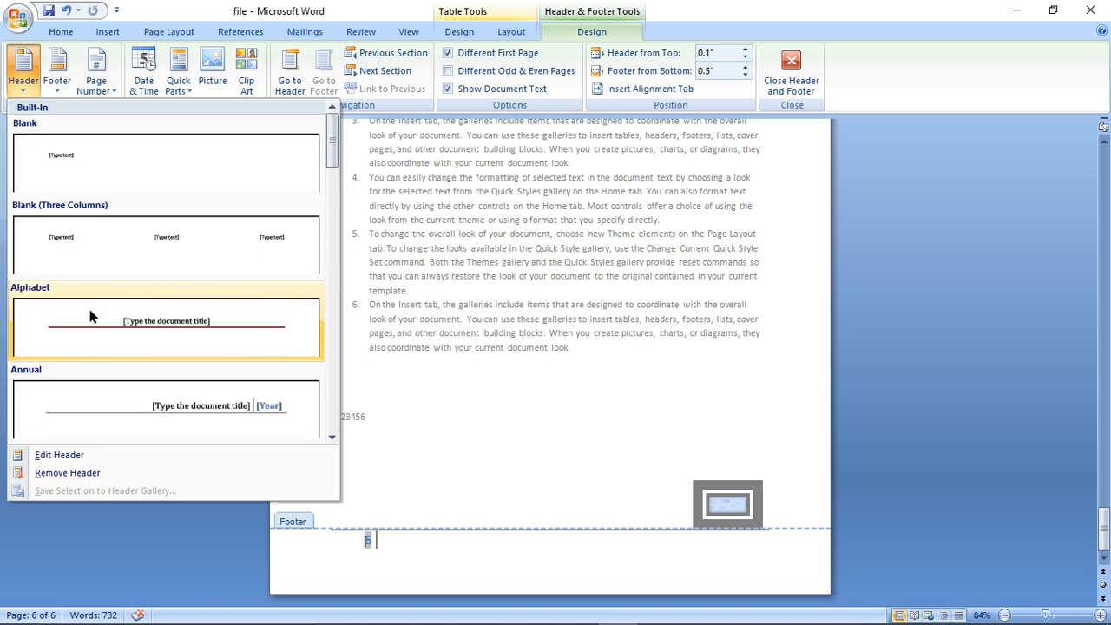
{"action": "left_click", "coordinate": [57, 80]}
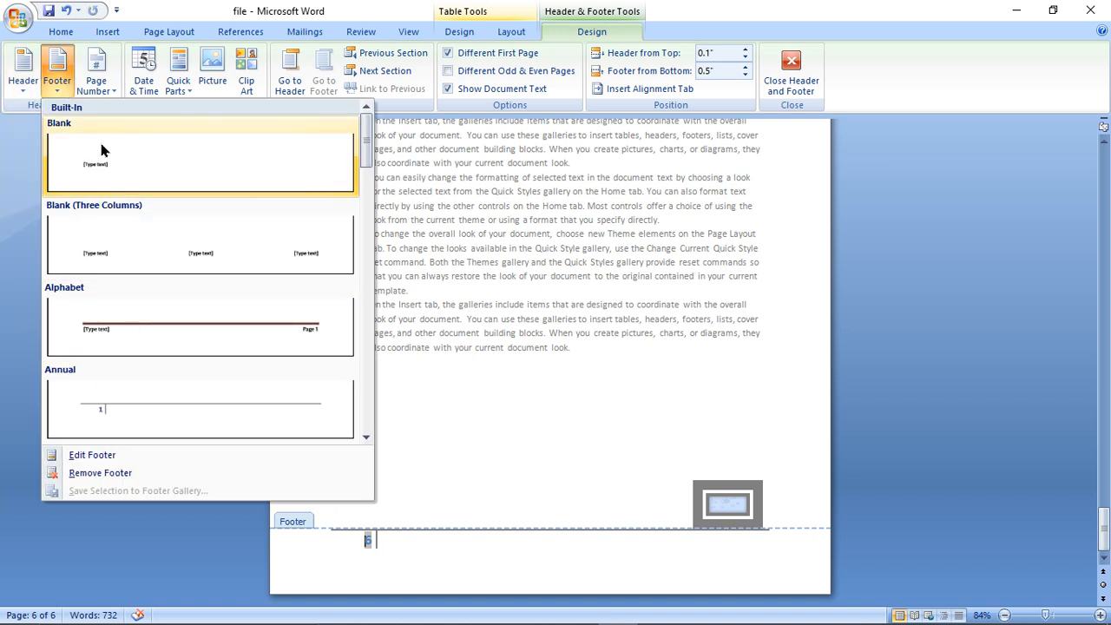
{"action": "left_click", "coordinate": [96, 78]}
{"action": "mouse_move", "coordinate": [131, 108]}
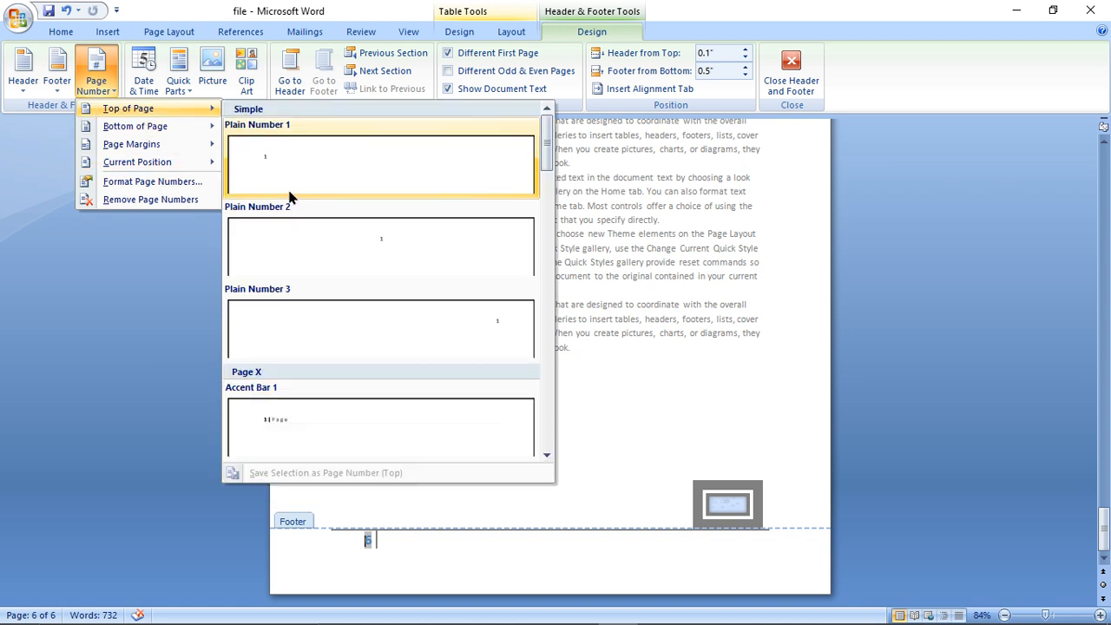
{"action": "mouse_move", "coordinate": [197, 123]}
{"action": "mouse_move", "coordinate": [199, 154]}
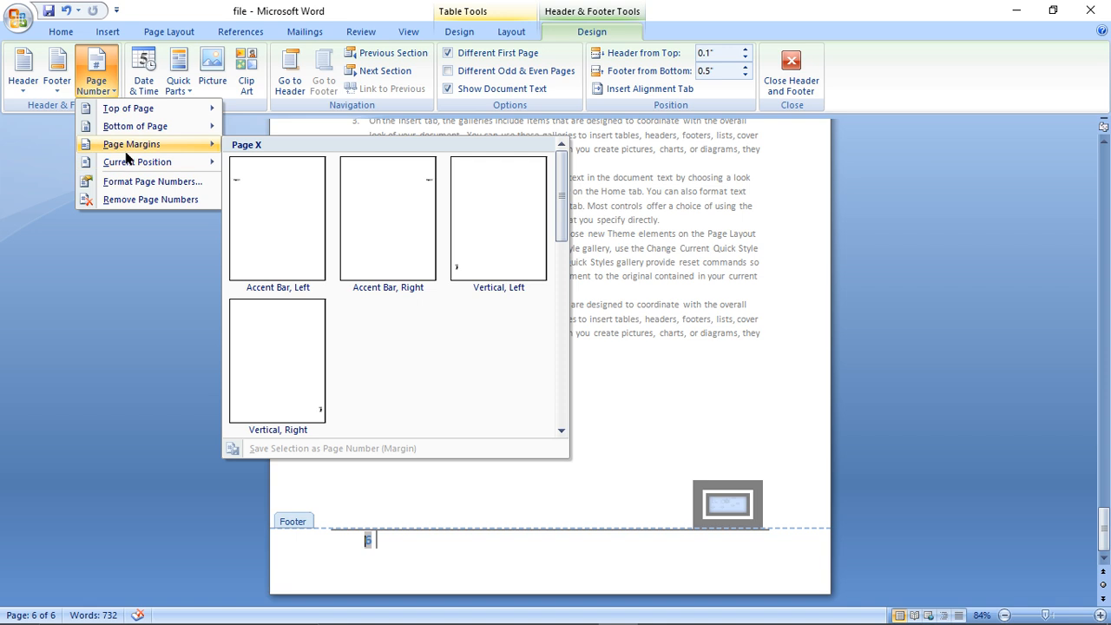
{"action": "mouse_move", "coordinate": [137, 161]}
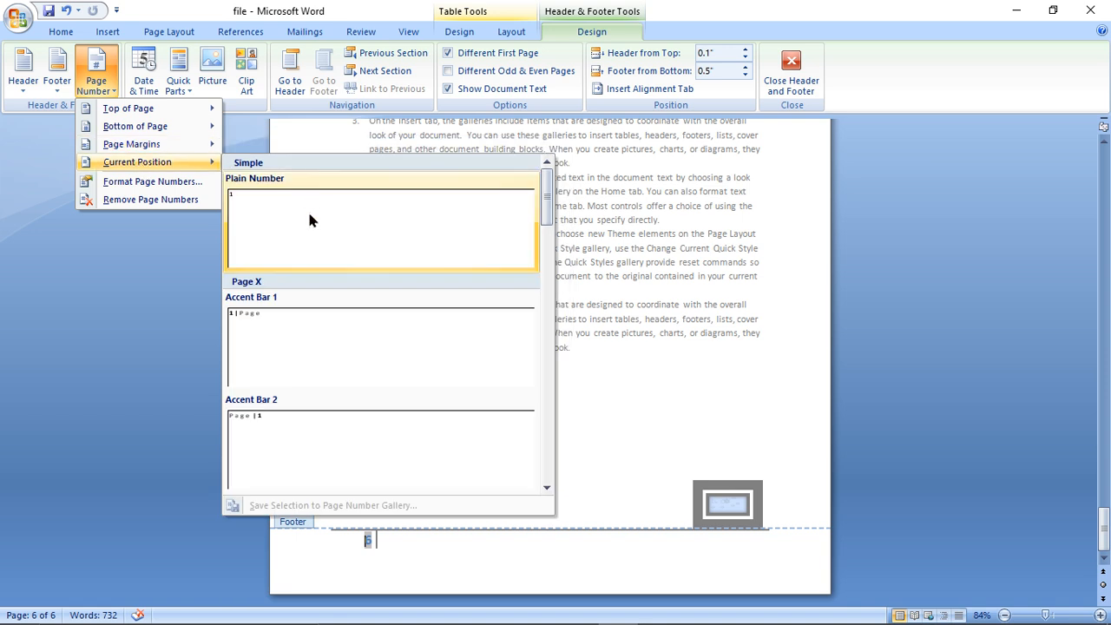
{"action": "left_click", "coordinate": [313, 347]}
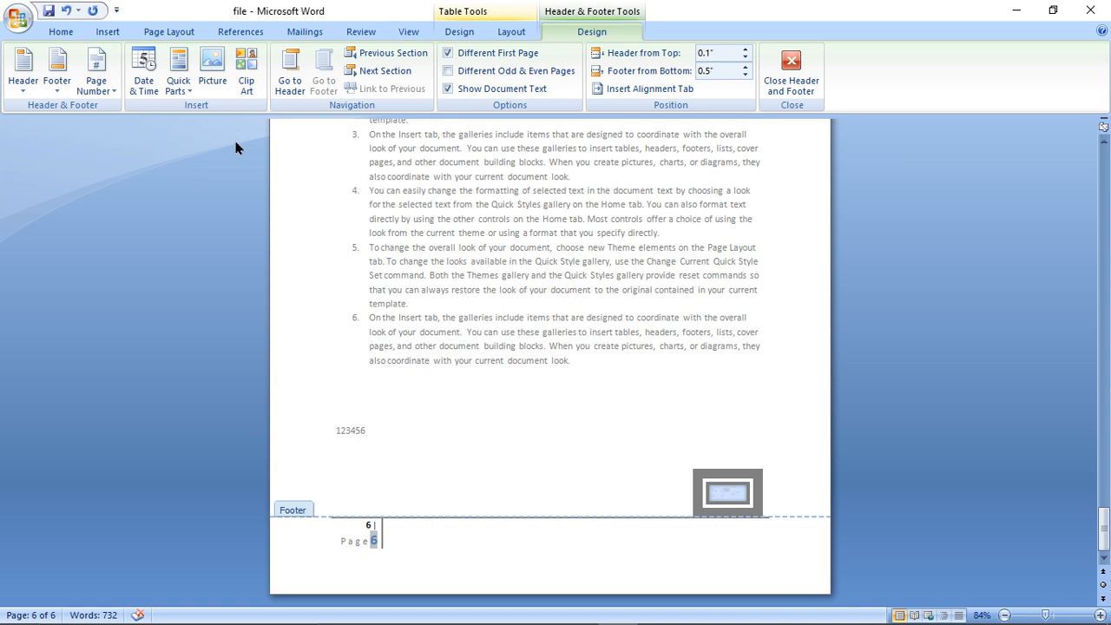
Go to the header and add a Plain Number 1 page number at the top of the page
{"action": "left_click", "coordinate": [96, 92]}
{"action": "left_click", "coordinate": [96, 91]}
{"action": "left_click", "coordinate": [293, 81]}
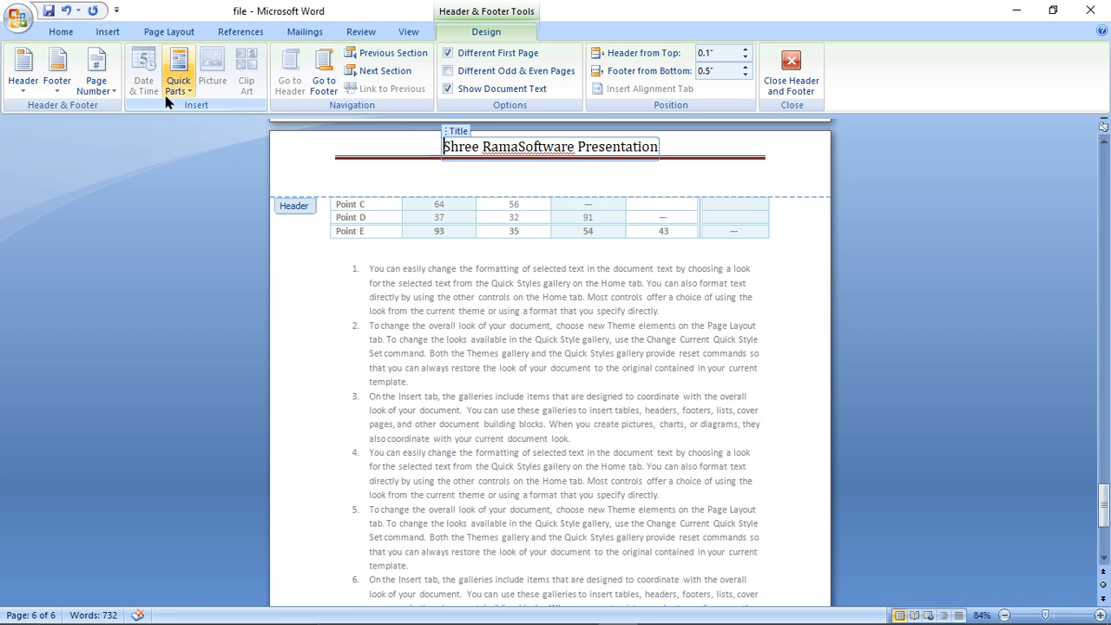
{"action": "left_click", "coordinate": [116, 90]}
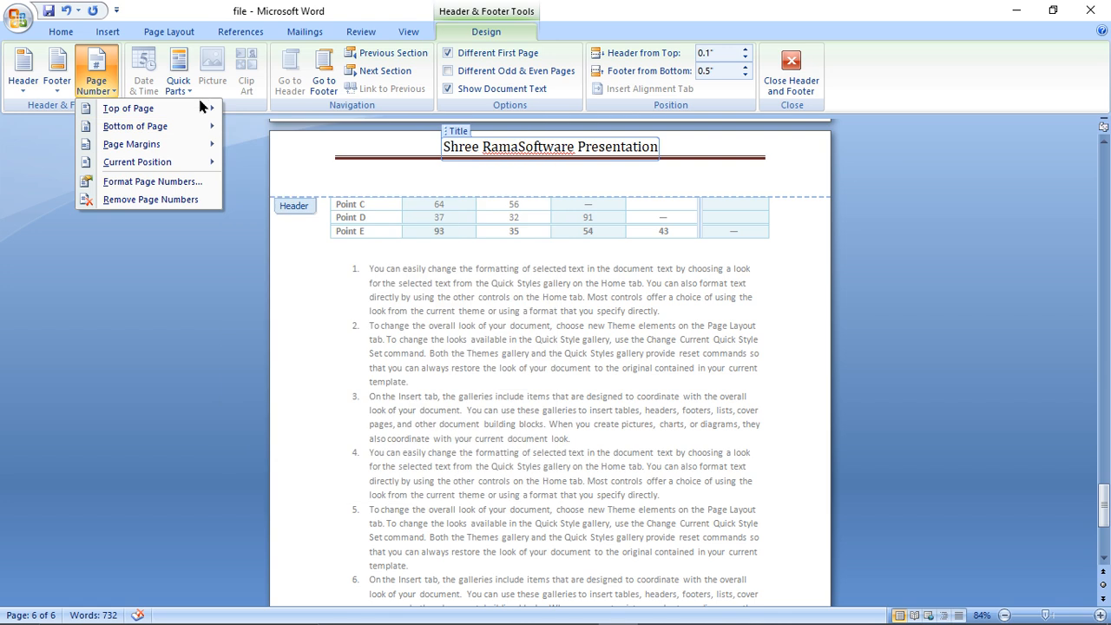
{"action": "left_click", "coordinate": [269, 149]}
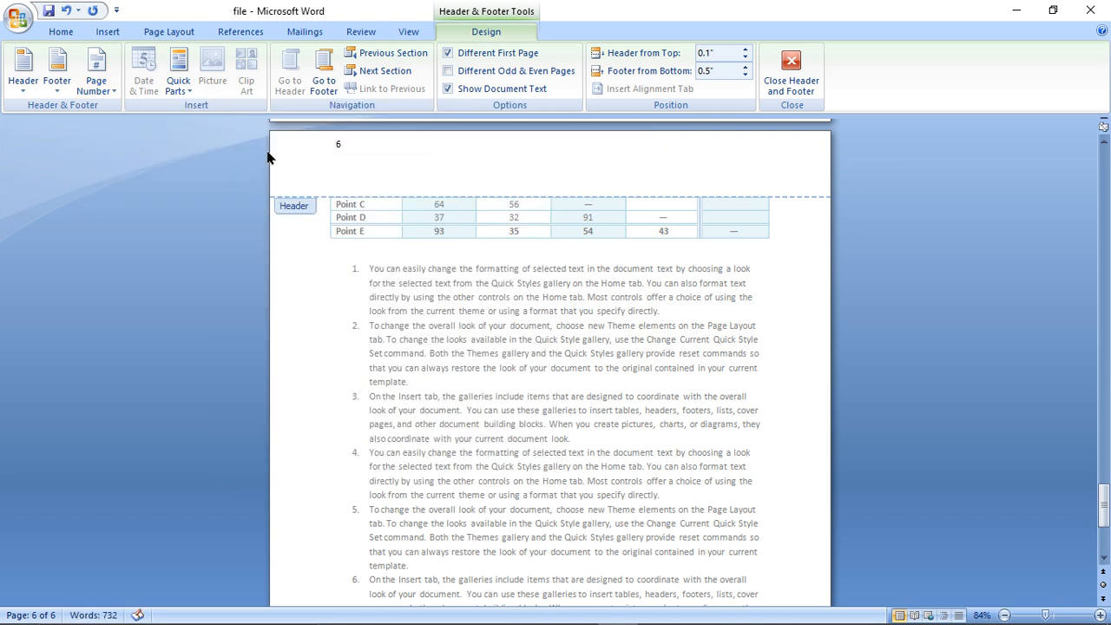
Insert the date directly after the header's page number in the "January 23" format
{"action": "left_click", "coordinate": [174, 87]}
{"action": "left_click", "coordinate": [444, 260]}
{"action": "left_click", "coordinate": [339, 143]}
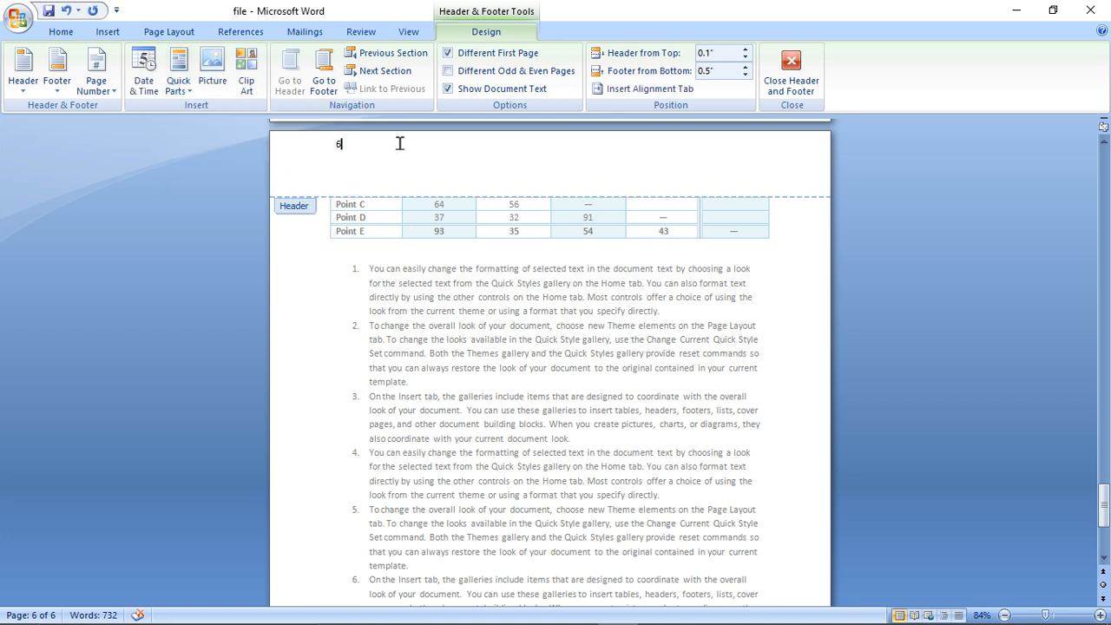
{"action": "left_click", "coordinate": [144, 86]}
{"action": "left_click", "coordinate": [404, 259]}
{"action": "left_click", "coordinate": [405, 248]}
{"action": "left_click", "coordinate": [409, 279]}
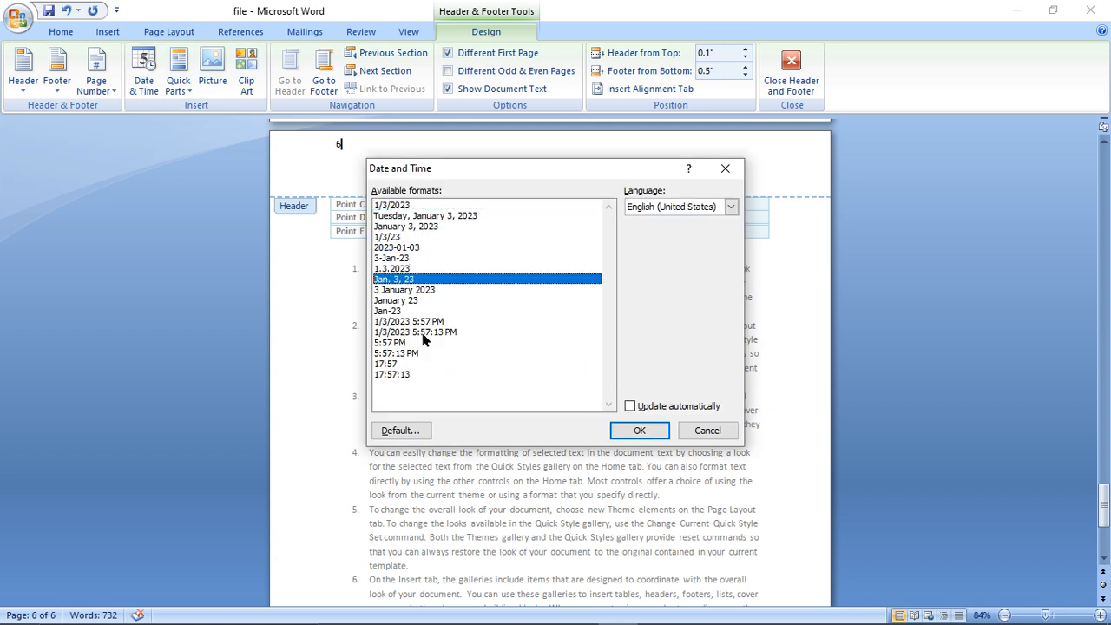
{"action": "left_click", "coordinate": [406, 300]}
{"action": "left_click", "coordinate": [643, 429]}
Insert the Company document property after the header date, enter "sbc" in it, and separate it from the date with spaces
{"action": "left_click", "coordinate": [180, 86]}
{"action": "mouse_move", "coordinate": [211, 110]}
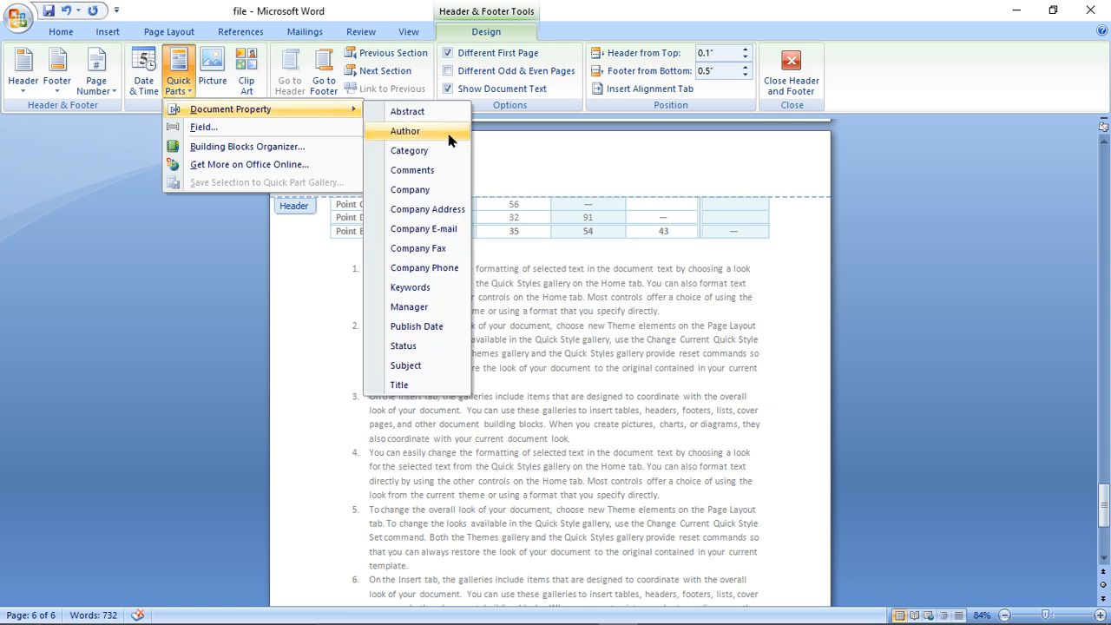
{"action": "left_click", "coordinate": [426, 176]}
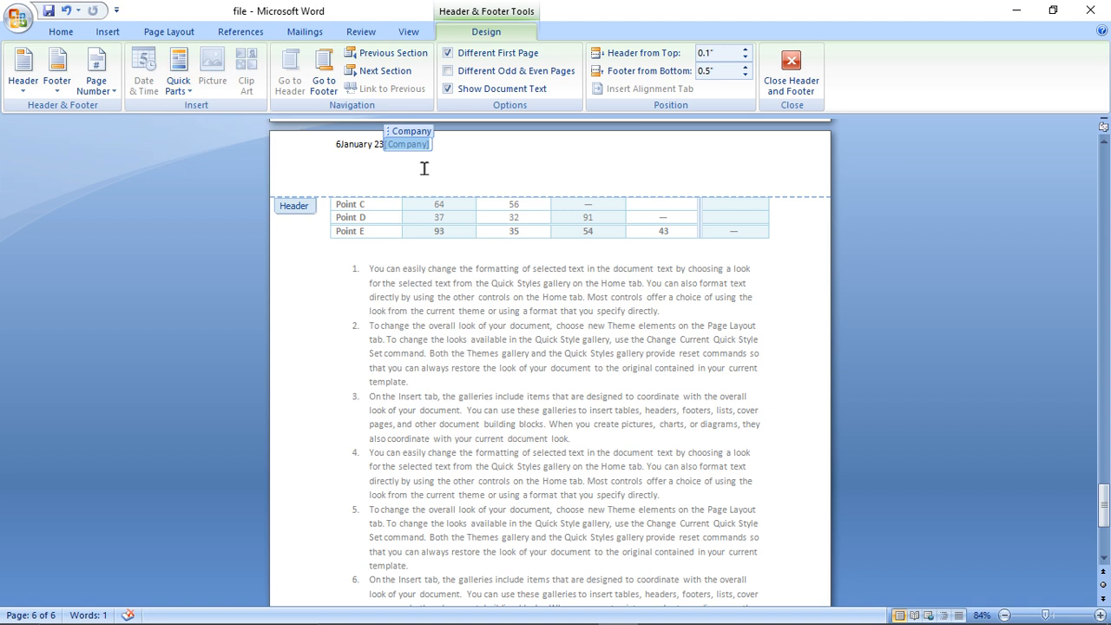
{"action": "type", "text": "sbc"}
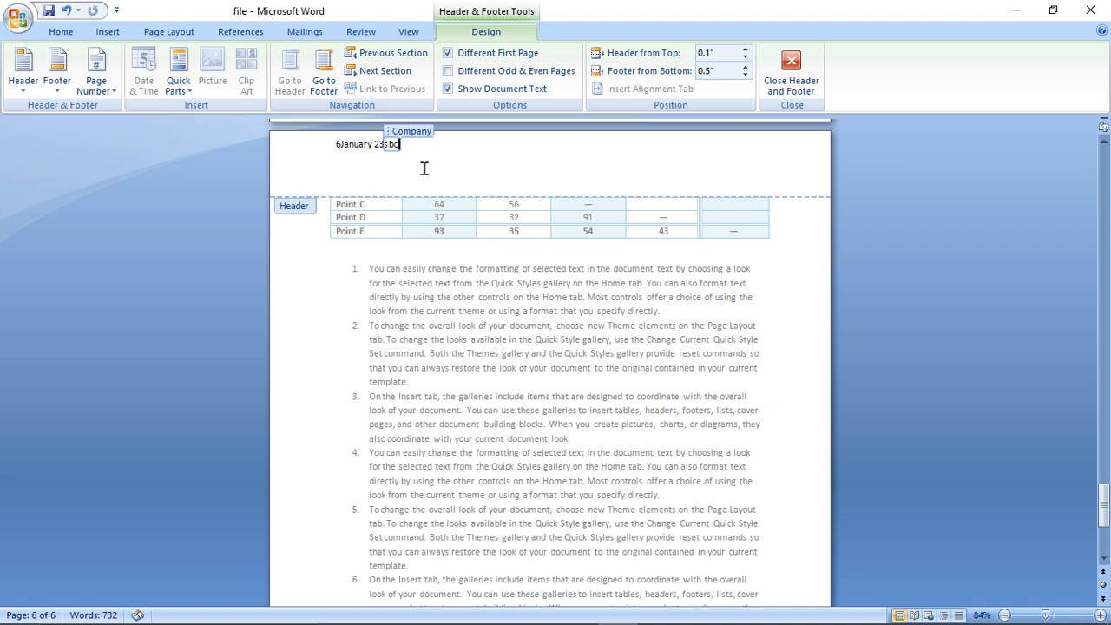
{"action": "key", "text": "Return"}
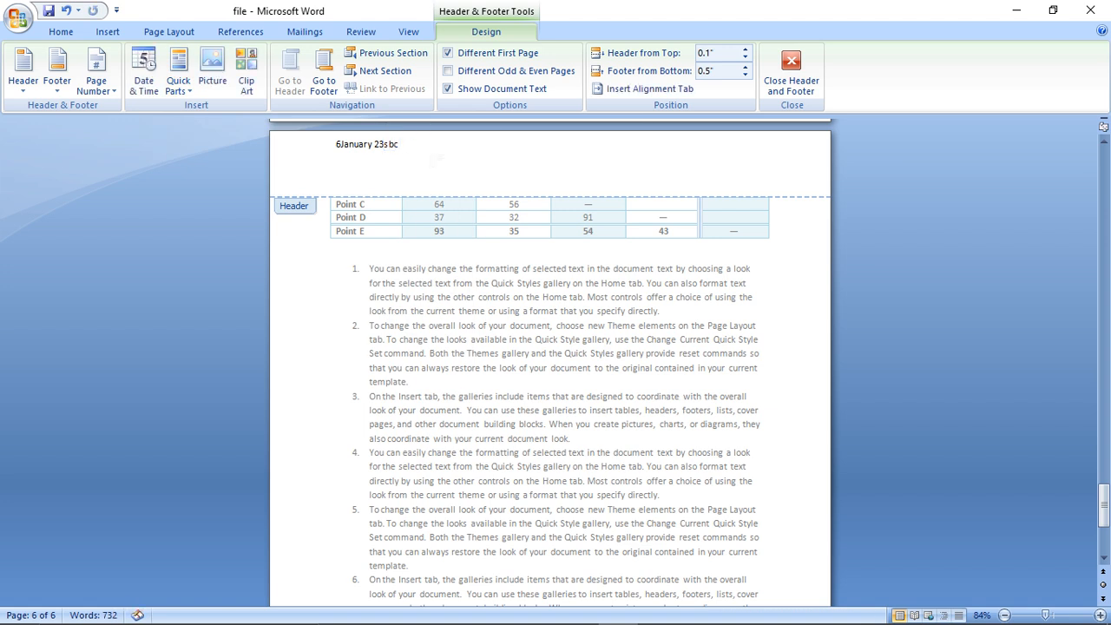
{"action": "left_click", "coordinate": [386, 144]}
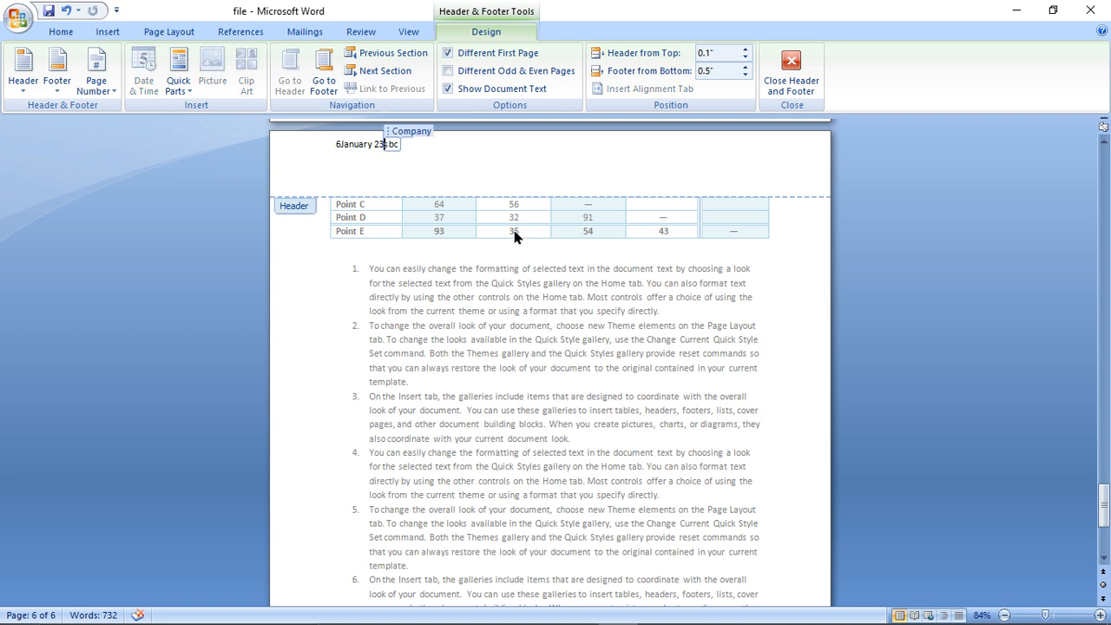
{"action": "left_click", "coordinate": [507, 161]}
Look through the Saved Pictures folder for a header picture and view the Clip Art search options
{"action": "left_click", "coordinate": [212, 71]}
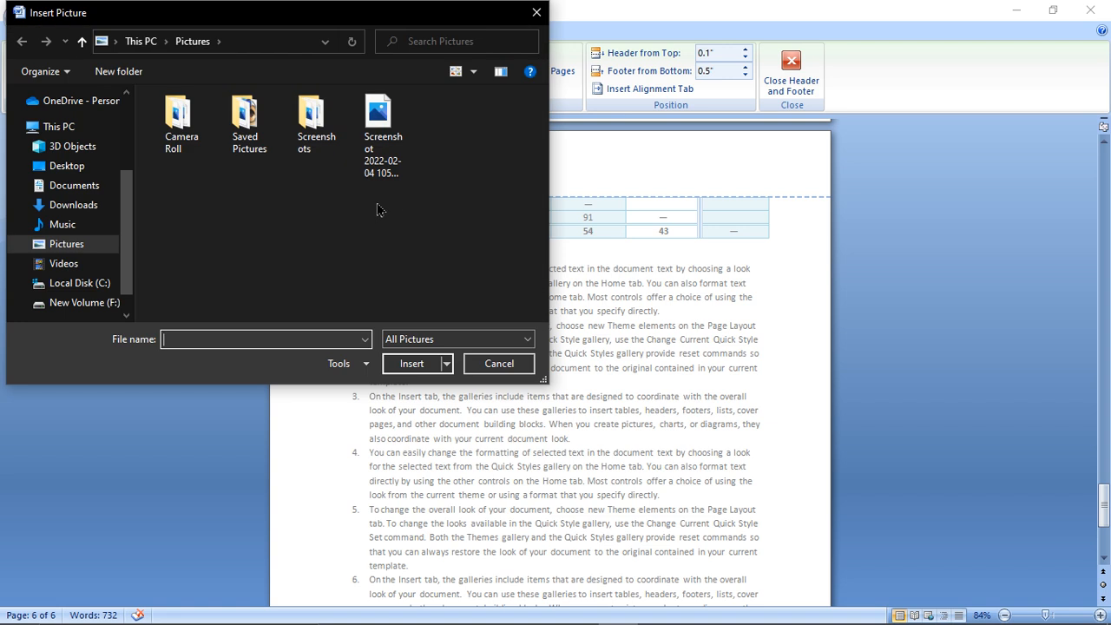
{"action": "double_click", "coordinate": [254, 127]}
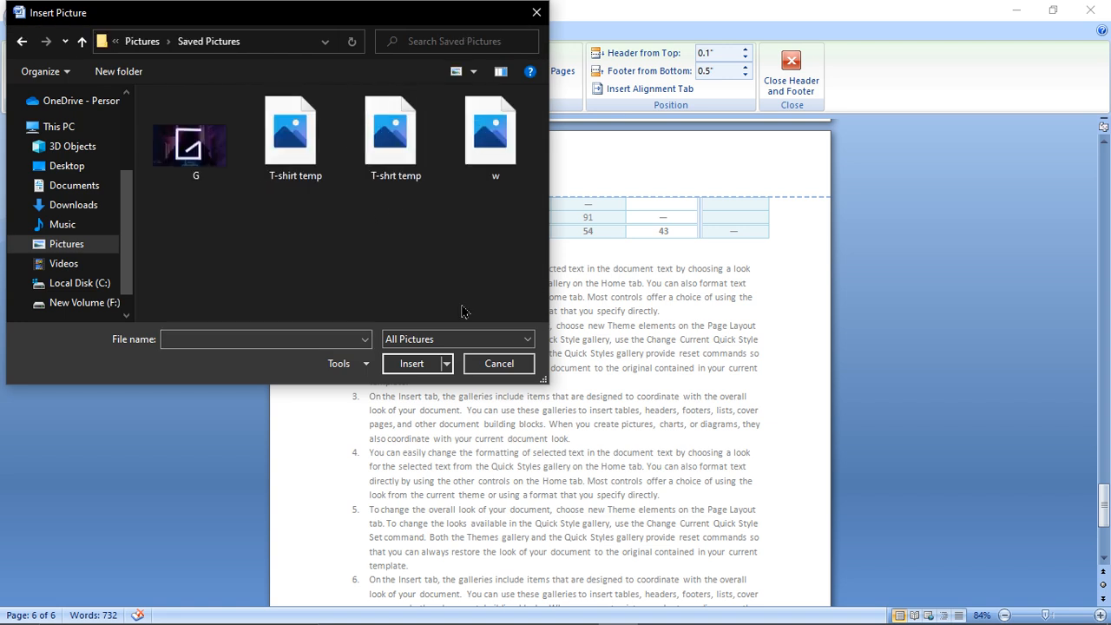
{"action": "left_click", "coordinate": [491, 369]}
{"action": "left_click", "coordinate": [249, 85]}
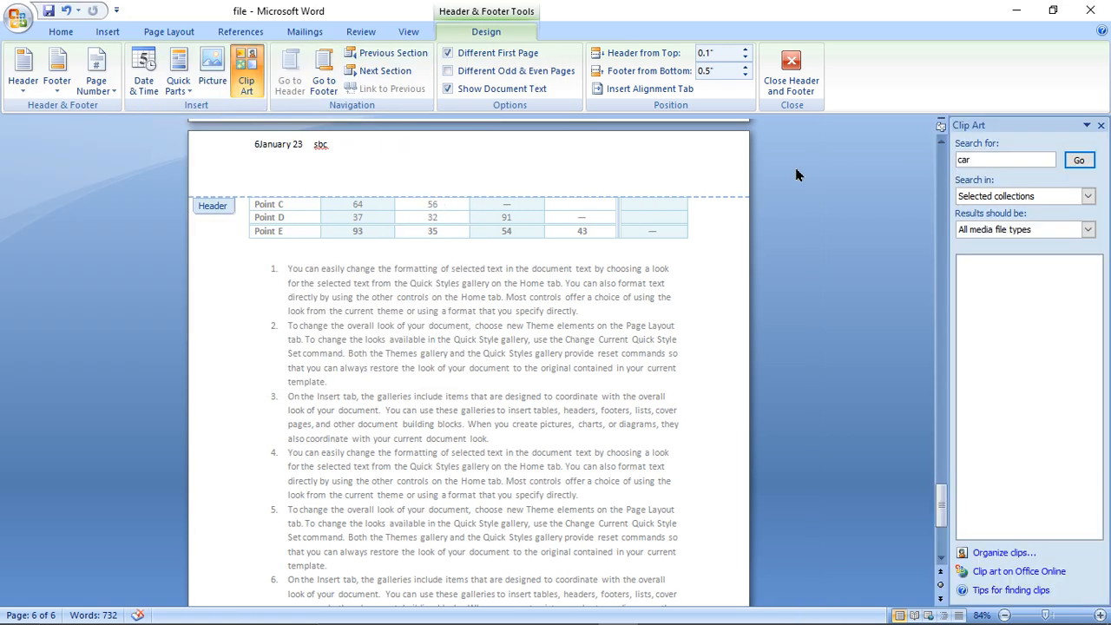
{"action": "left_click", "coordinate": [1100, 125]}
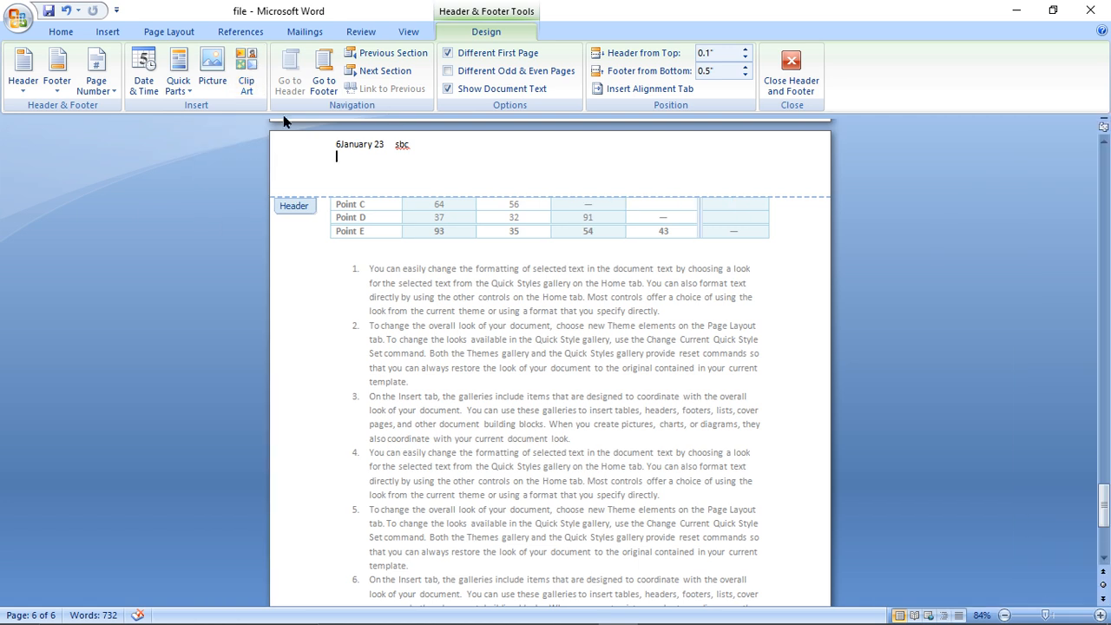
Switch to the footer and back to the header, and move between the previous and next sections
{"action": "left_click", "coordinate": [324, 74]}
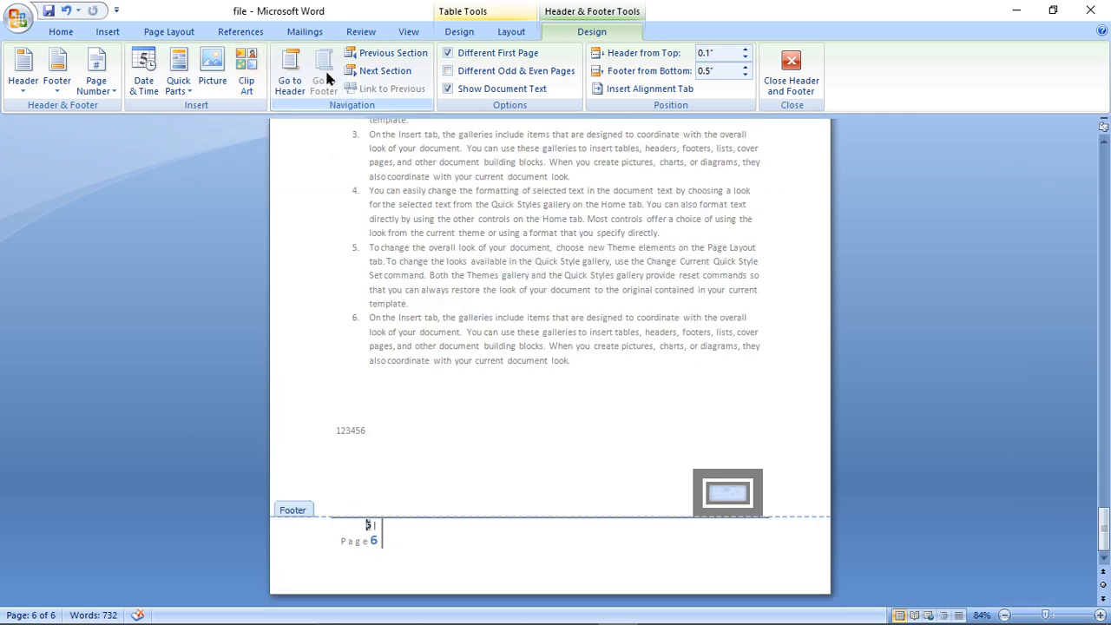
{"action": "left_click", "coordinate": [309, 76]}
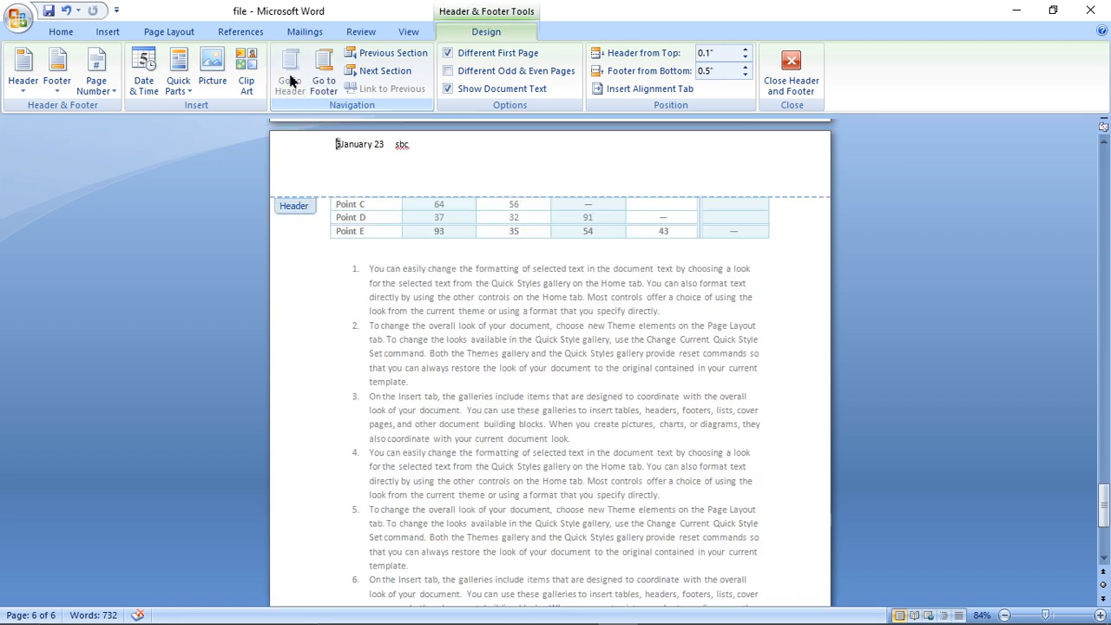
{"action": "left_click", "coordinate": [354, 58]}
{"action": "left_click", "coordinate": [356, 72]}
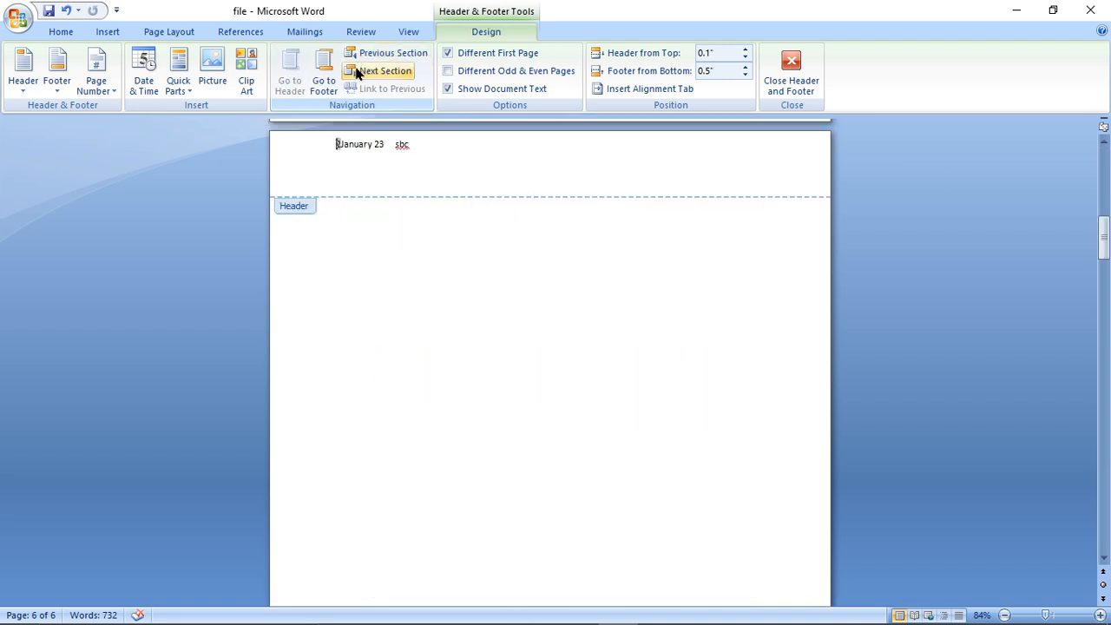
{"action": "left_click", "coordinate": [351, 53]}
{"action": "left_click", "coordinate": [362, 74]}
Turn on different headers and footers for odd and even pages, and hide the document text
{"action": "left_click", "coordinate": [455, 61]}
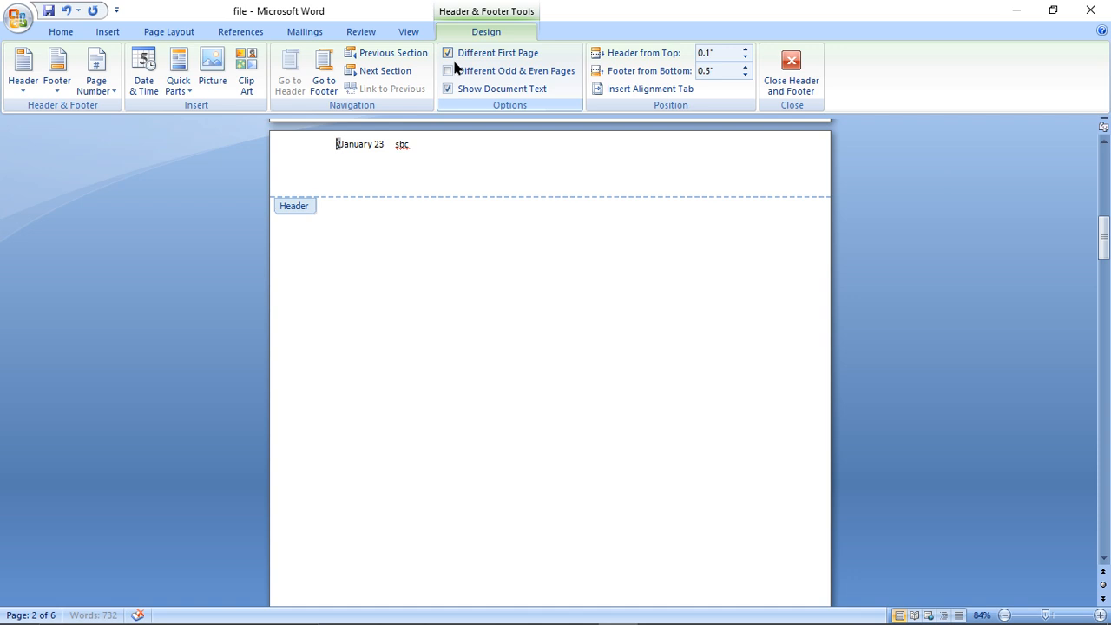
{"action": "left_click", "coordinate": [447, 71]}
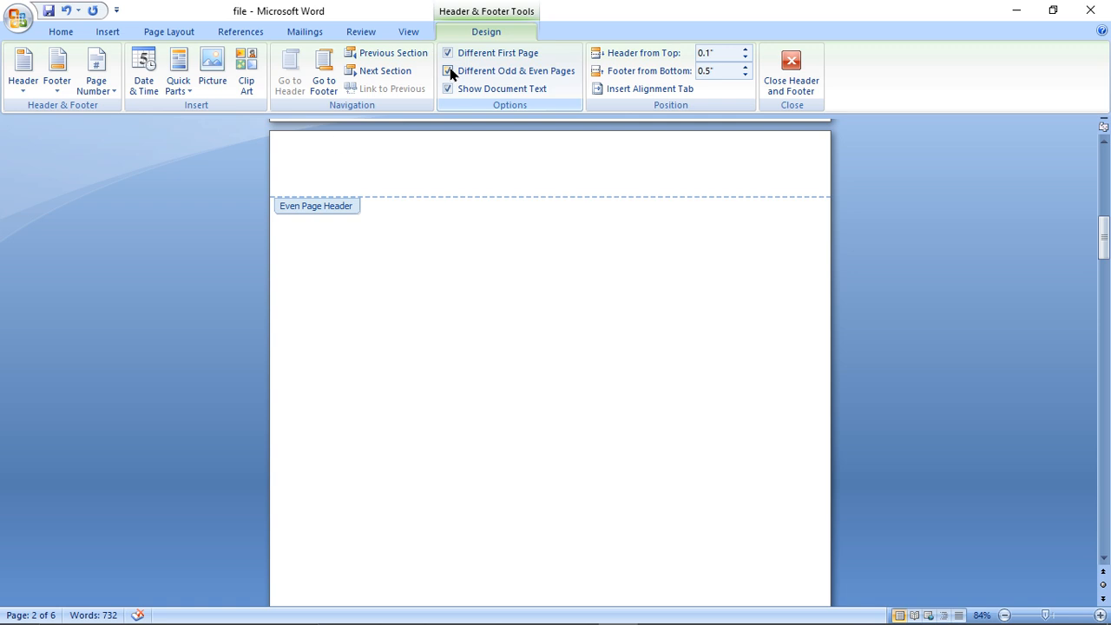
{"action": "left_click", "coordinate": [449, 72]}
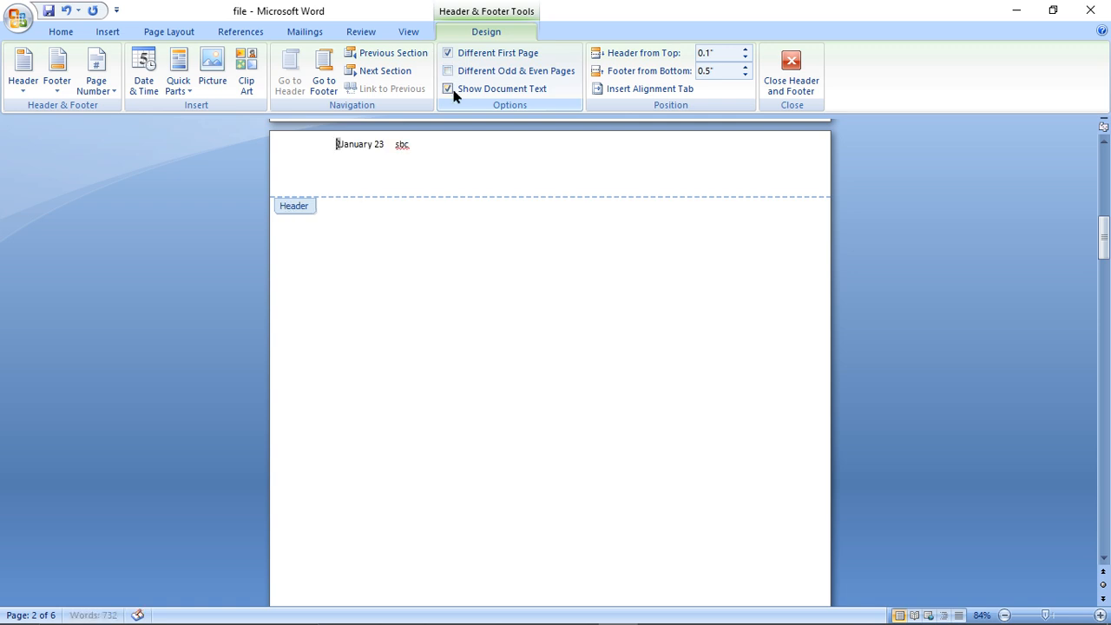
{"action": "left_click", "coordinate": [448, 89]}
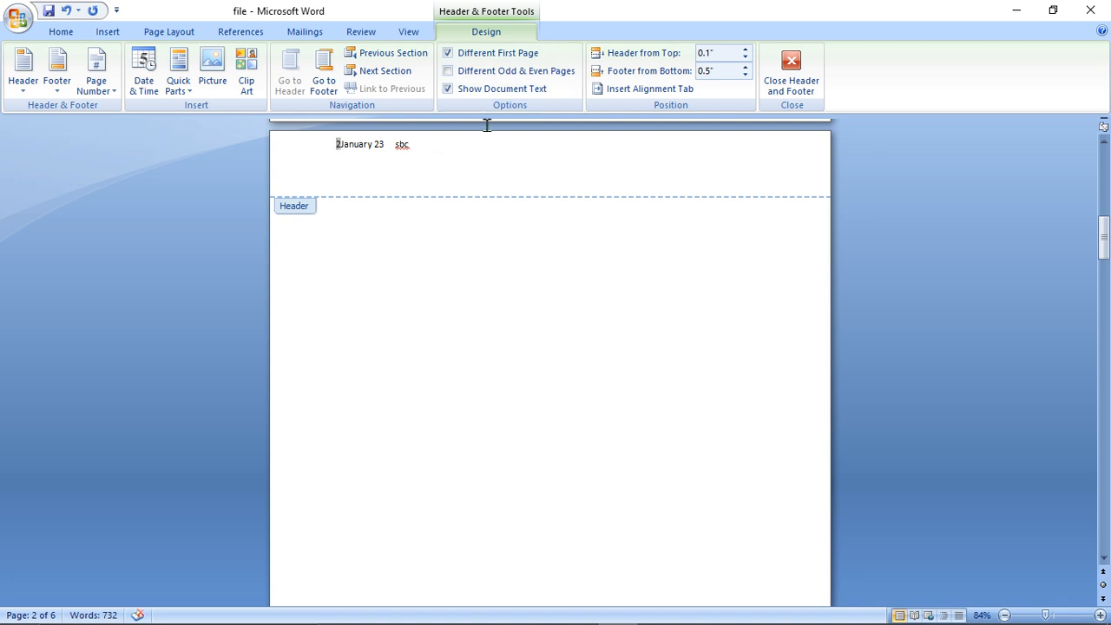
{"action": "left_click", "coordinate": [1106, 333]}
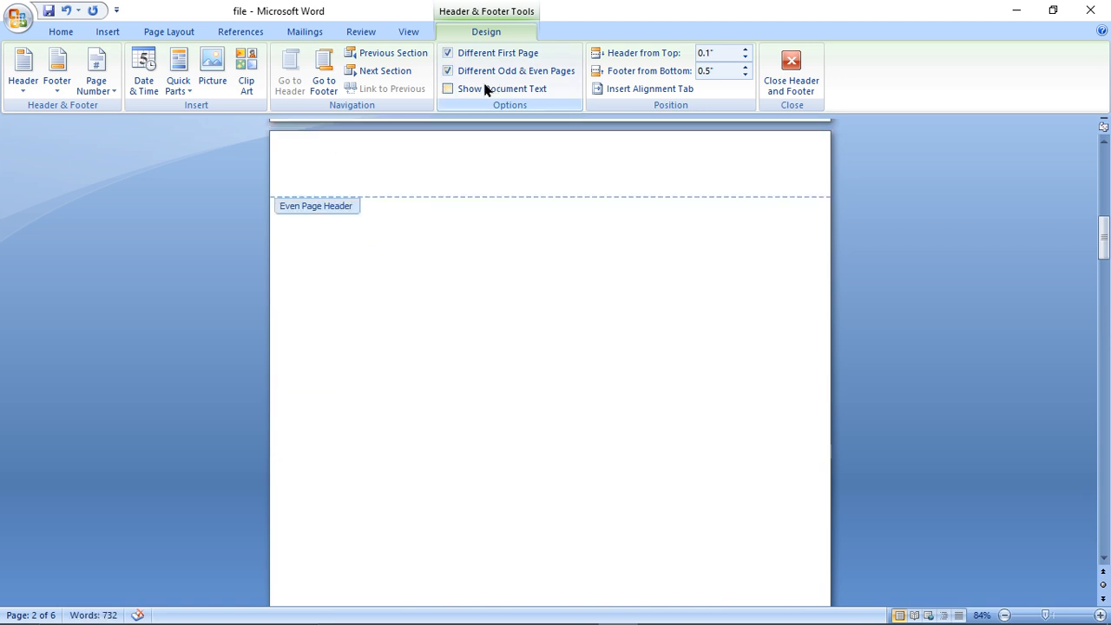
Go to the even page footer and show the document text again
{"action": "left_click", "coordinate": [323, 74]}
{"action": "left_click", "coordinate": [525, 91]}
{"action": "left_click", "coordinate": [525, 90]}
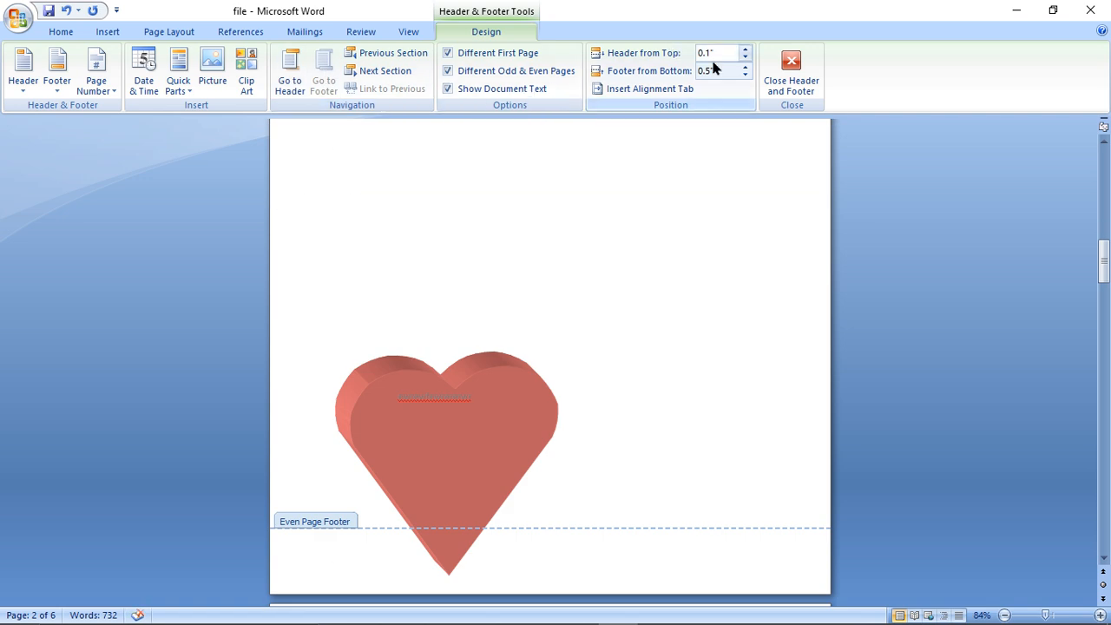
Set the header's distance from the top to 0.3" and the footer's distance from the bottom to 0.6"
{"action": "left_click", "coordinate": [745, 50]}
{"action": "left_click", "coordinate": [745, 51]}
{"action": "left_click", "coordinate": [744, 67]}
Insert a right alignment tab in the even page footer and return to the body text
{"action": "left_click", "coordinate": [637, 91]}
{"action": "left_click", "coordinate": [604, 268]}
{"action": "left_click", "coordinate": [531, 368]}
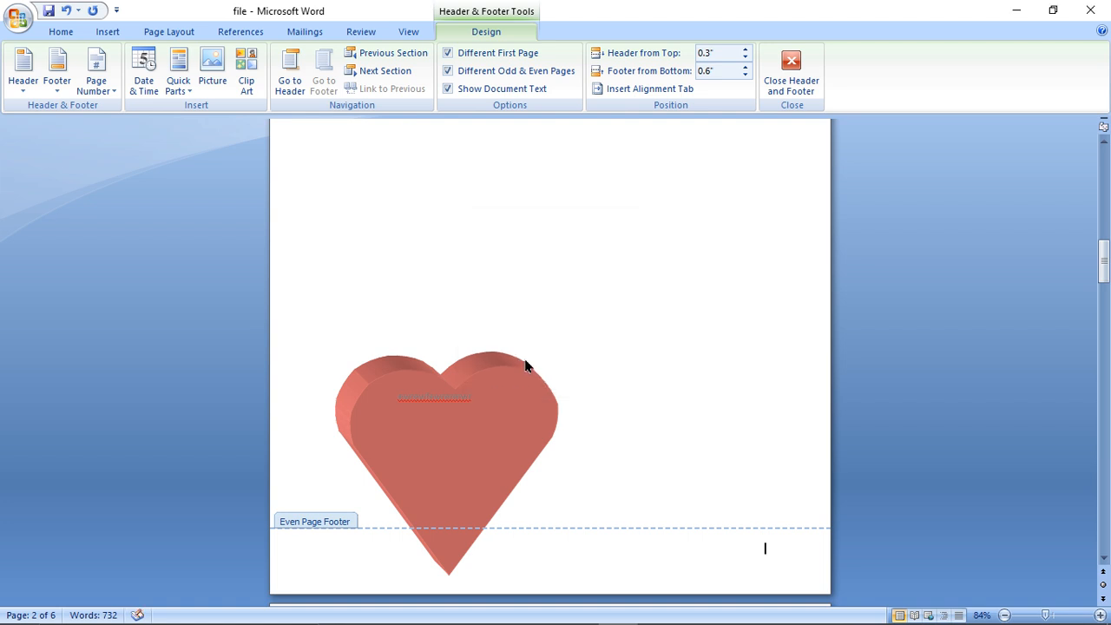
{"action": "left_click", "coordinate": [791, 69]}
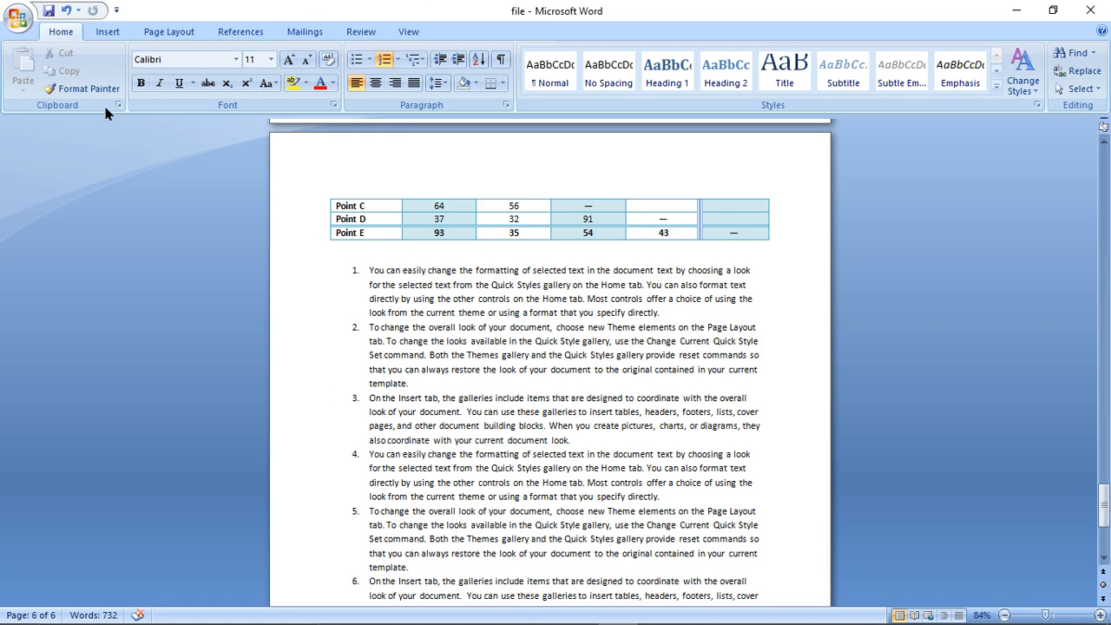
Insert the built-in Alphabet Quote text box on page 6
{"action": "left_click", "coordinate": [109, 35]}
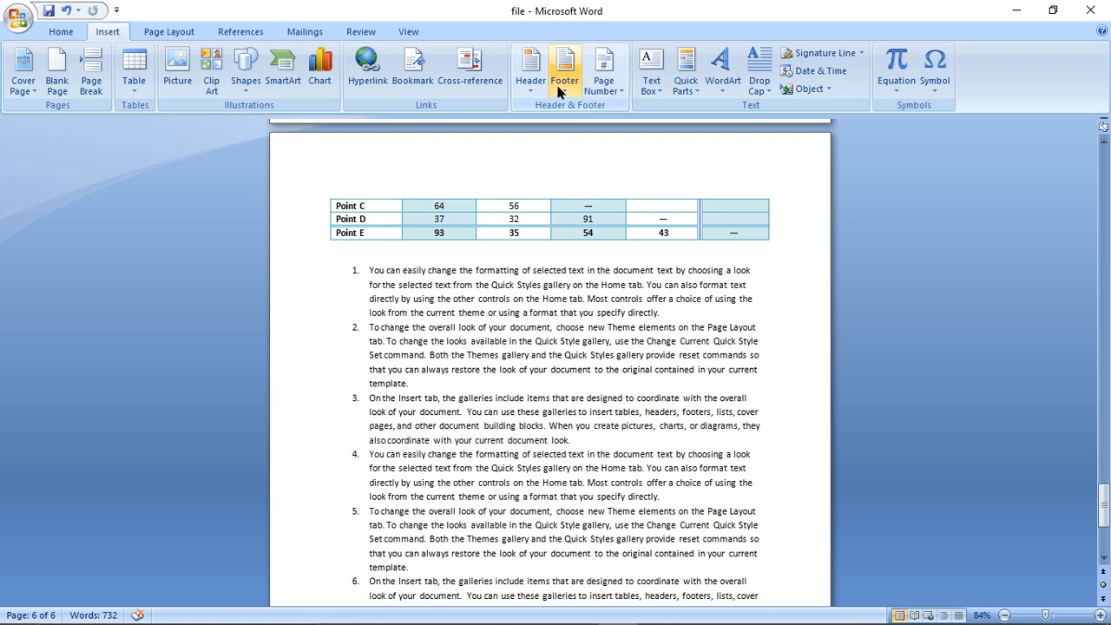
{"action": "left_click", "coordinate": [658, 87]}
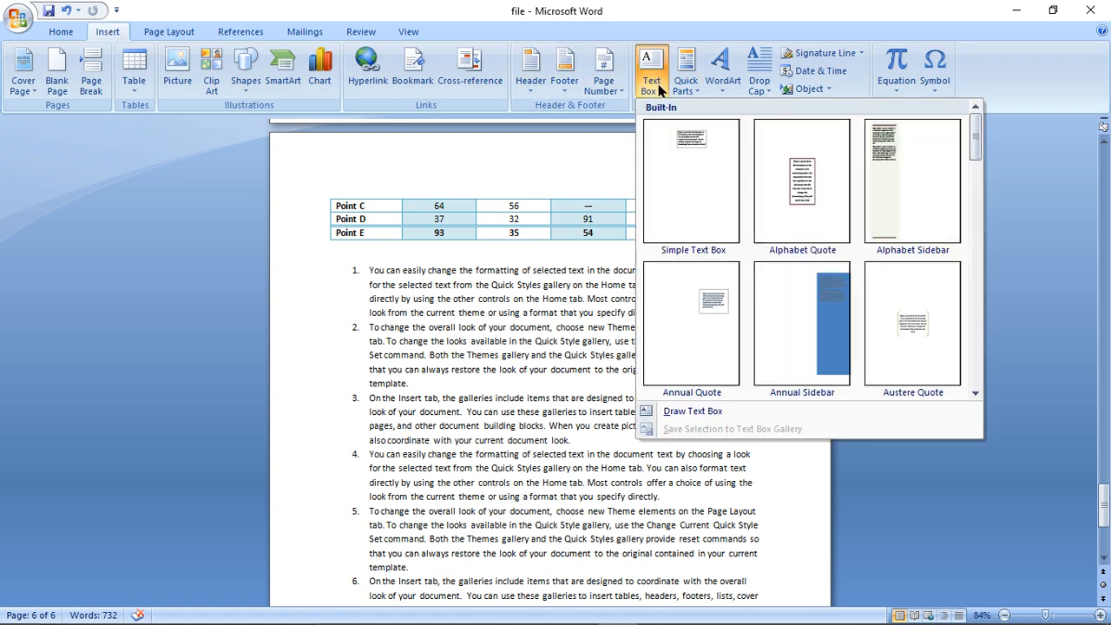
{"action": "left_click", "coordinate": [803, 213]}
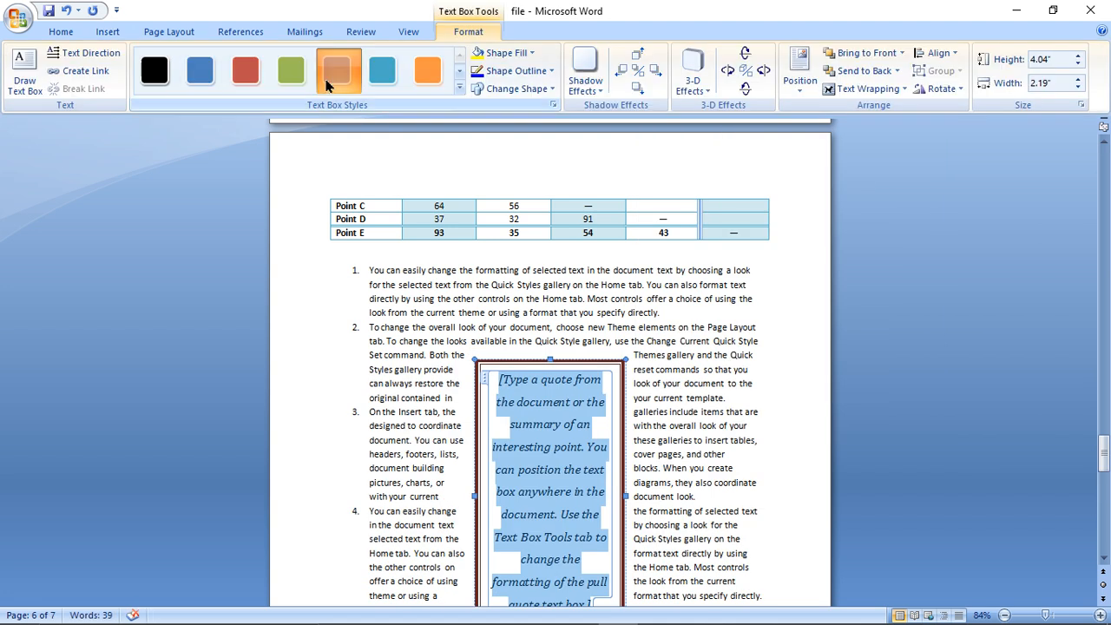
Try the red and teal styles on the quote text box, and give it a light blue fill
{"action": "left_click", "coordinate": [243, 82]}
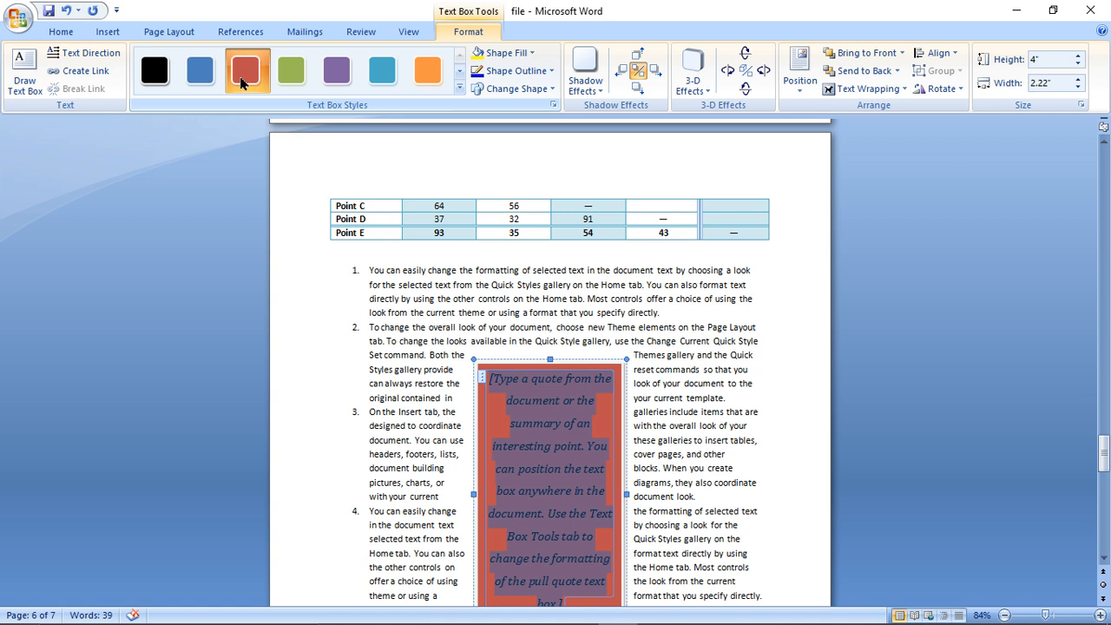
{"action": "left_click", "coordinate": [382, 69]}
{"action": "left_click", "coordinate": [521, 55]}
{"action": "left_click", "coordinate": [532, 110]}
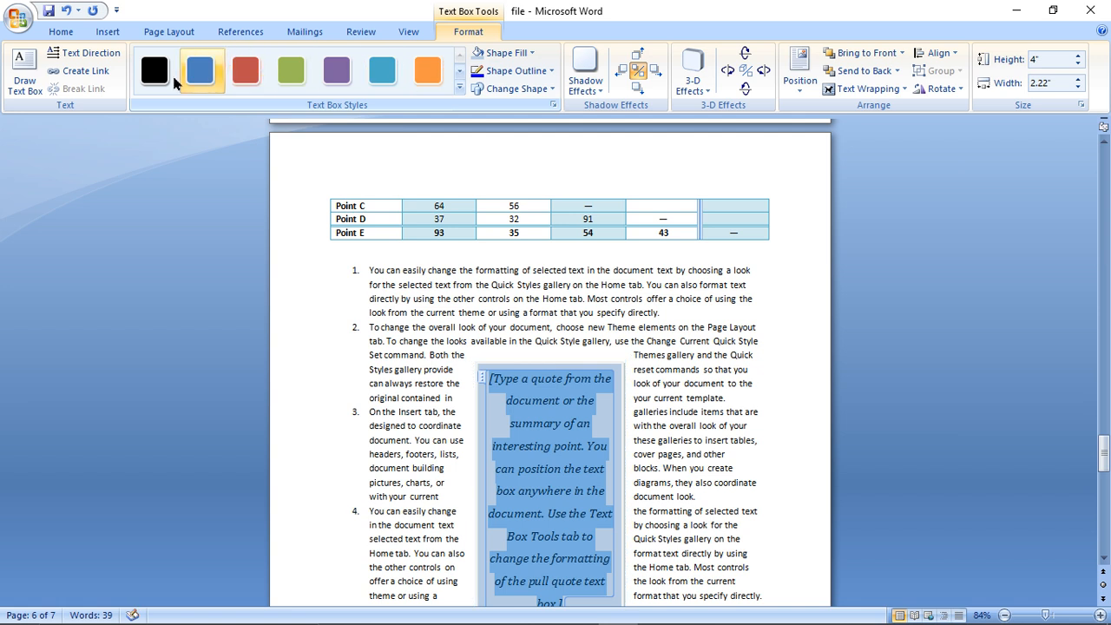
{"action": "left_click", "coordinate": [421, 311]}
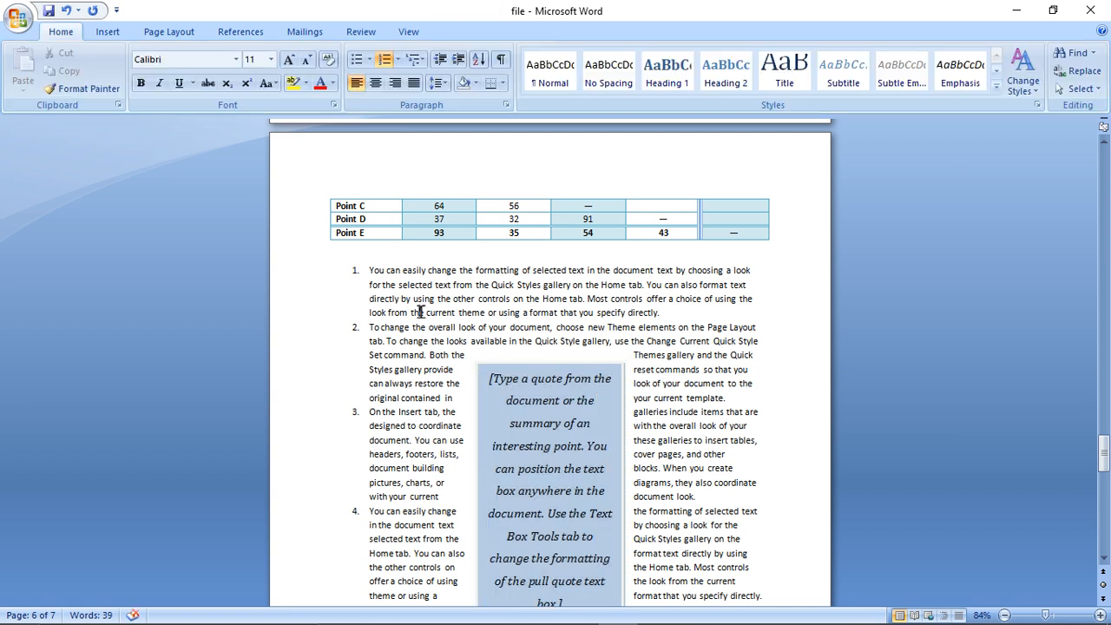
Review the Quick Parts options and the document properties that can be inserted from them
{"action": "left_click", "coordinate": [117, 33]}
{"action": "left_click", "coordinate": [685, 95]}
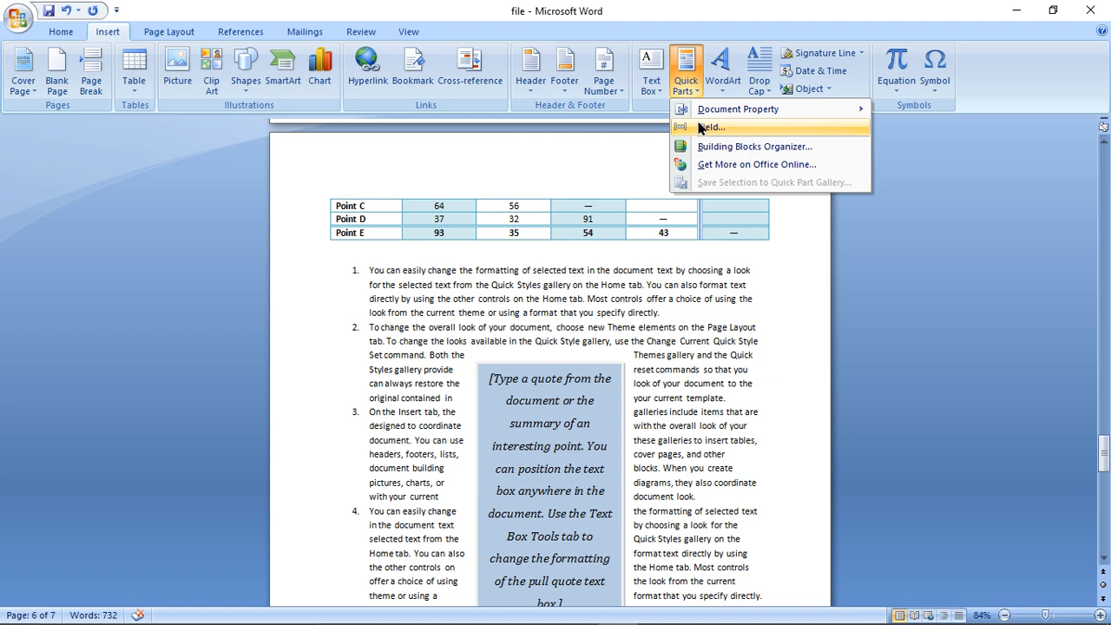
{"action": "key", "text": "alt+Tab"}
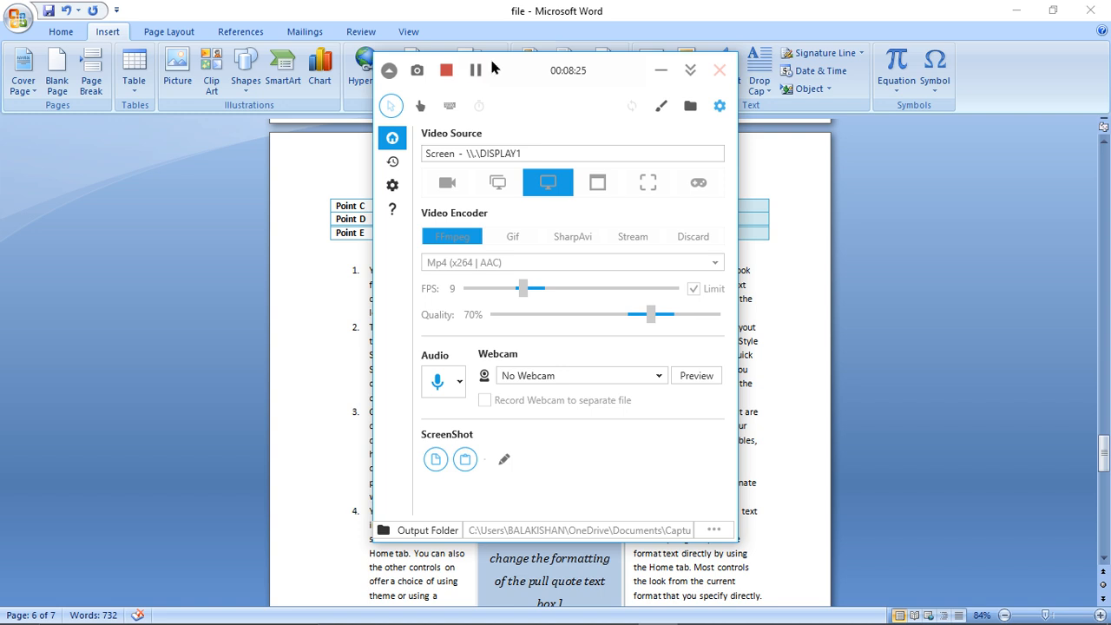
{"action": "left_click", "coordinate": [350, 249]}
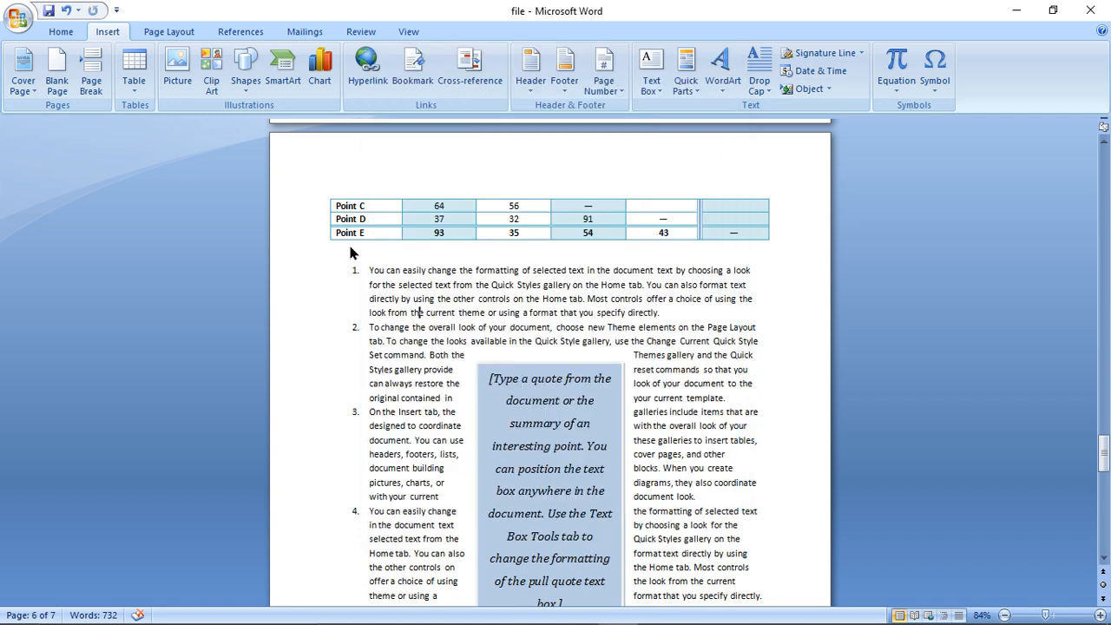
{"action": "left_click", "coordinate": [687, 94]}
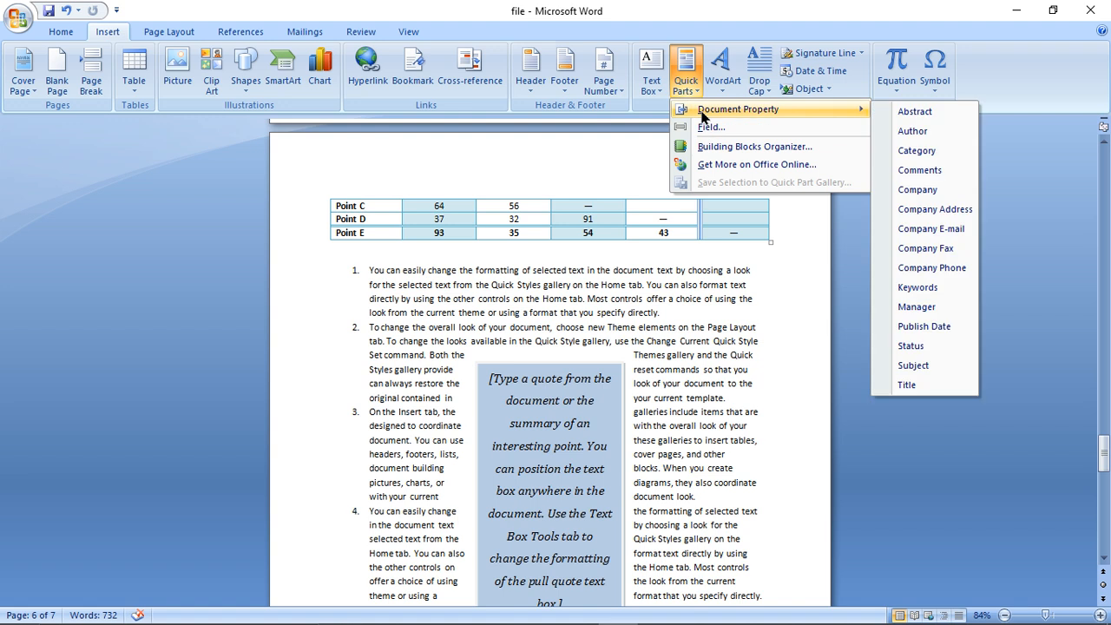
{"action": "mouse_move", "coordinate": [775, 119]}
{"action": "left_click", "coordinate": [668, 335]}
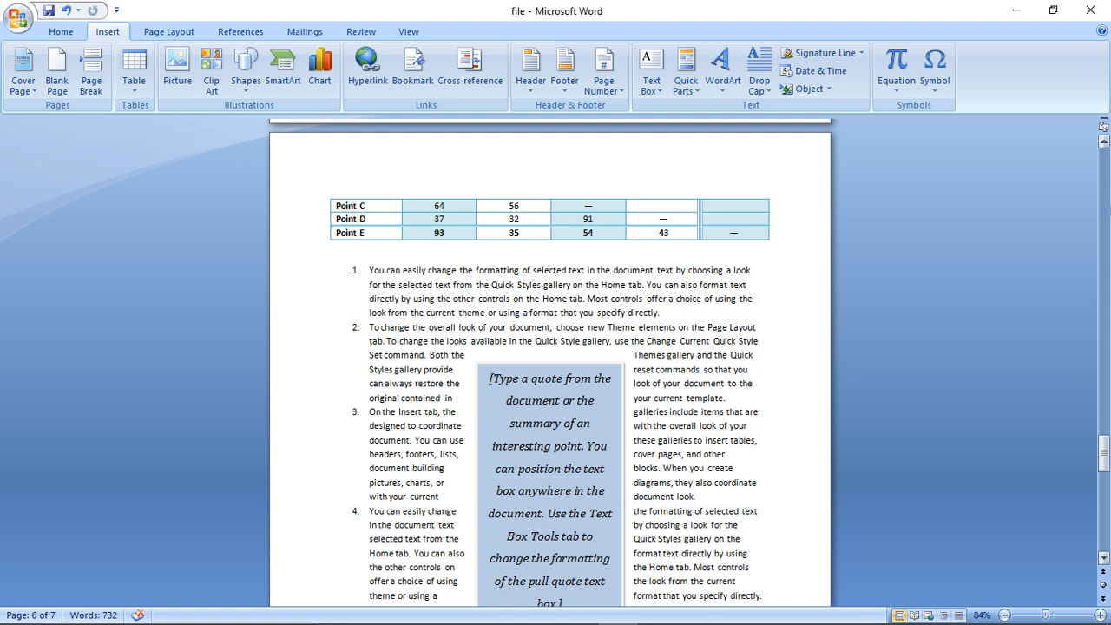
Convert the cover page title "Software Presentation" to WordArt in the black arched style, using Arial Black at size 36
{"action": "left_click", "coordinate": [1107, 208]}
{"action": "left_click", "coordinate": [1107, 208]}
{"action": "left_click", "coordinate": [1107, 208]}
{"action": "left_click", "coordinate": [1107, 207]}
{"action": "left_click", "coordinate": [1107, 207]}
{"action": "left_click", "coordinate": [1107, 207]}
{"action": "left_click", "coordinate": [1107, 208]}
{"action": "left_click", "coordinate": [1107, 207]}
{"action": "left_click", "coordinate": [1107, 207]}
{"action": "left_click_drag", "start_coordinate": [1107, 197], "coordinate": [1107, 165]}
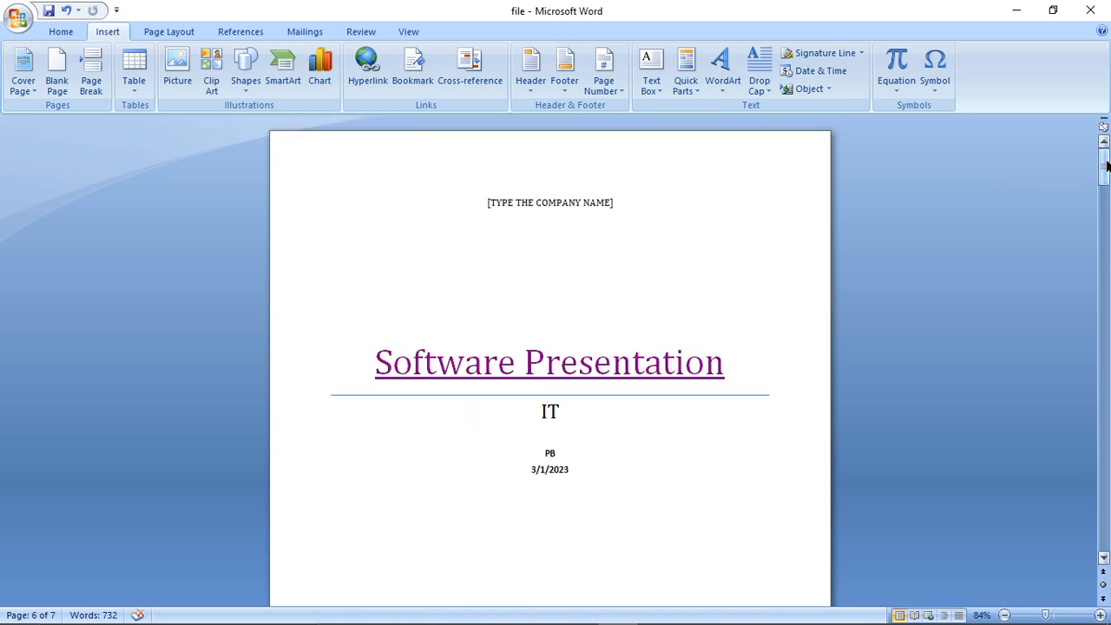
{"action": "left_click_drag", "start_coordinate": [737, 360], "coordinate": [366, 380]}
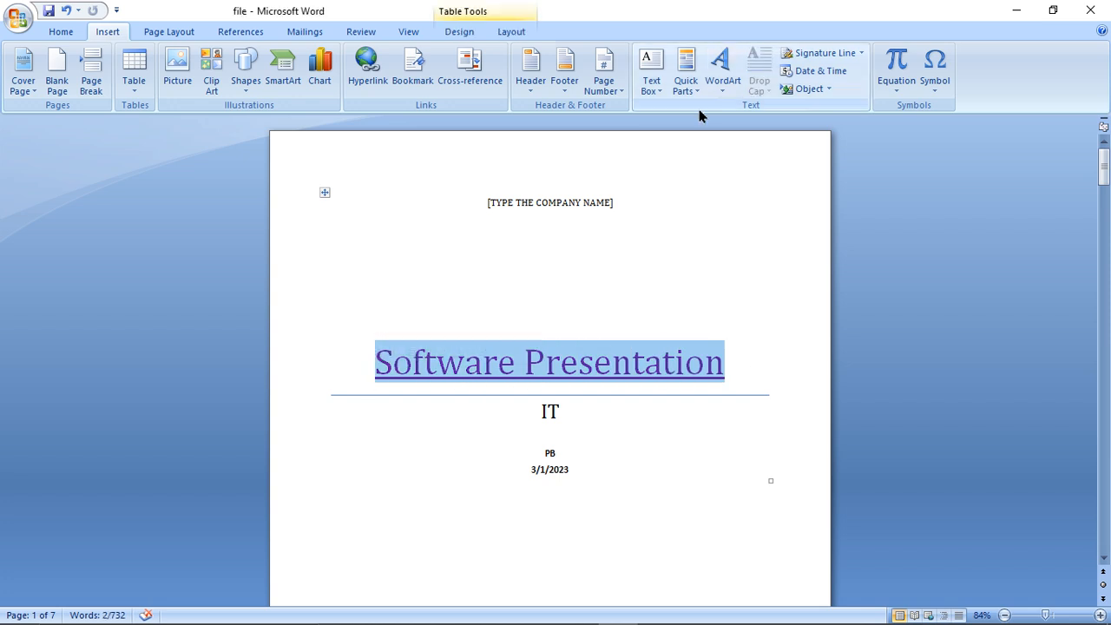
{"action": "left_click", "coordinate": [722, 67]}
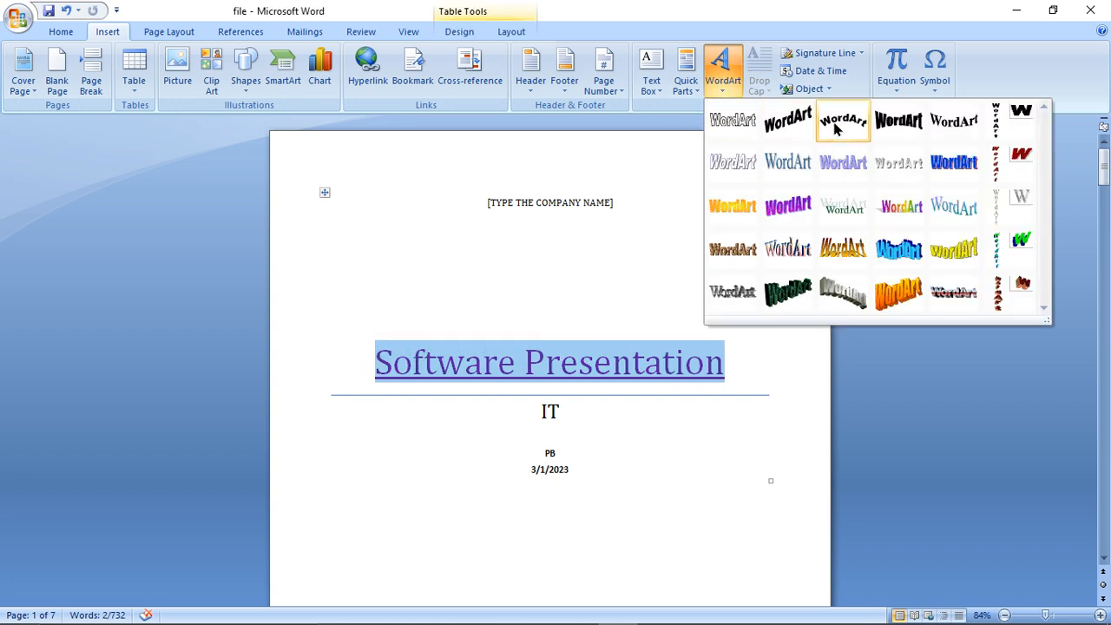
{"action": "left_click", "coordinate": [861, 127]}
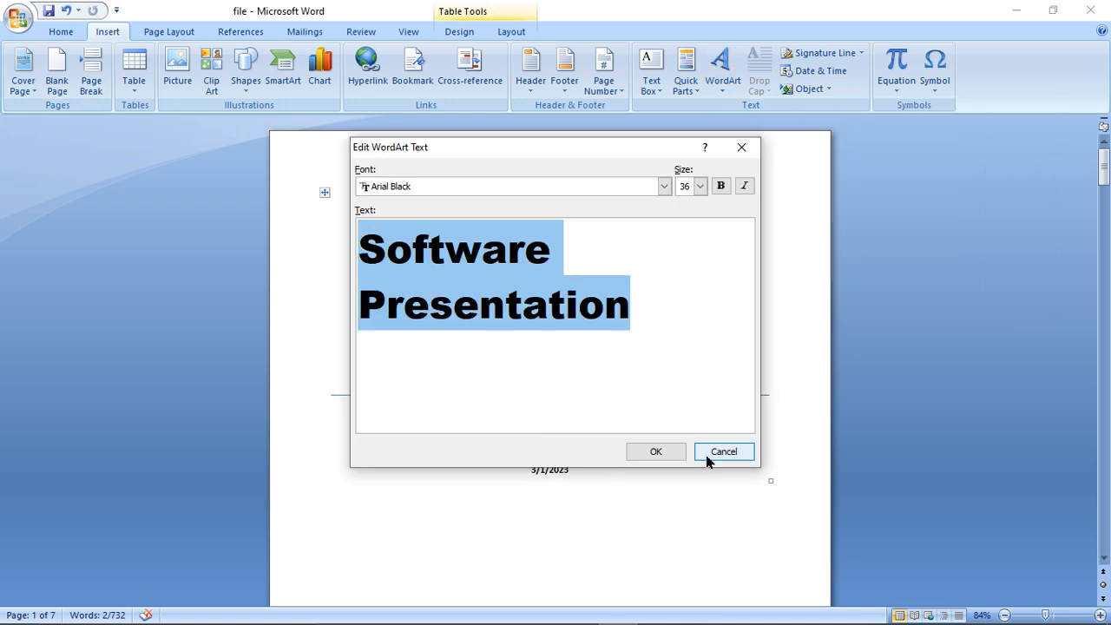
{"action": "left_click", "coordinate": [664, 452]}
Enlarge the WordArt title on the cover page to about 3.83" wide and 2.1" high
{"action": "left_click", "coordinate": [537, 334]}
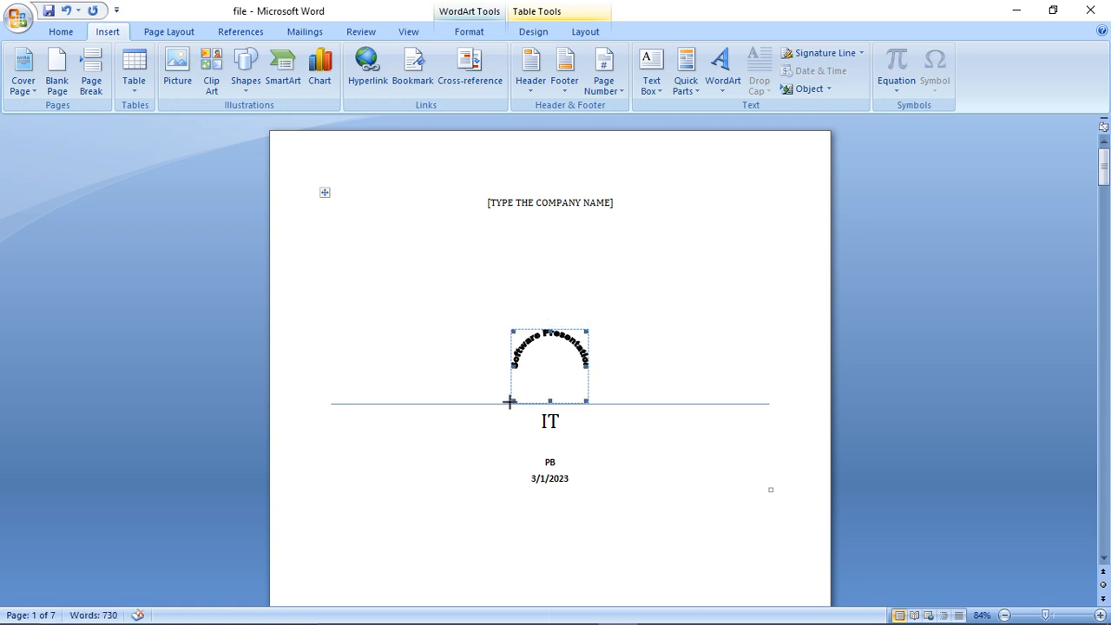
{"action": "left_click_drag", "start_coordinate": [365, 410], "coordinate": [355, 413]}
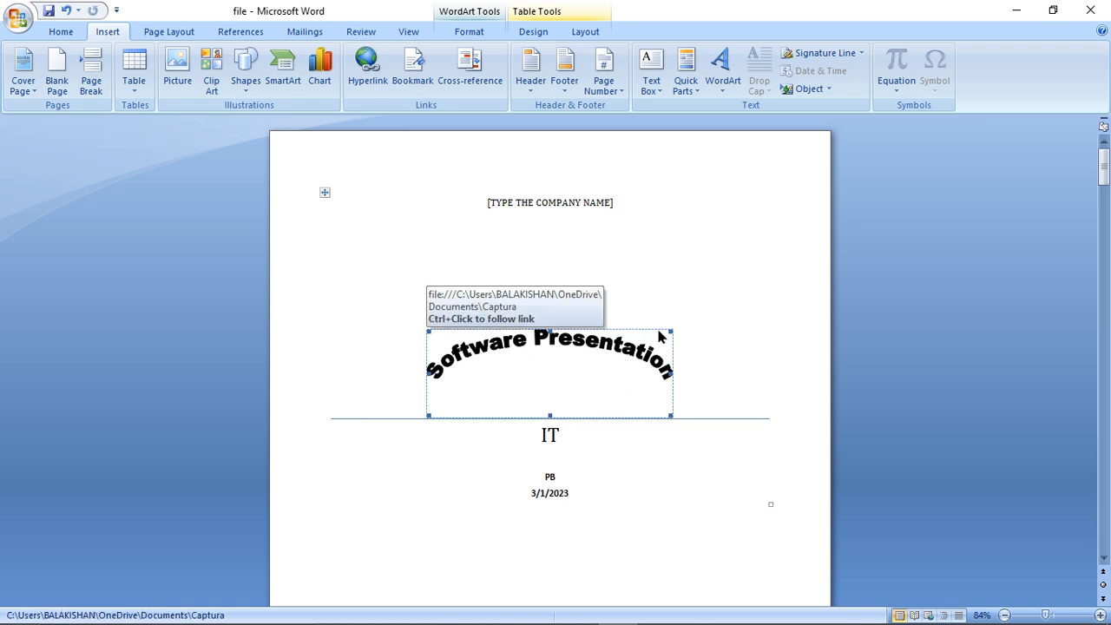
{"action": "left_click_drag", "start_coordinate": [670, 330], "coordinate": [696, 270]}
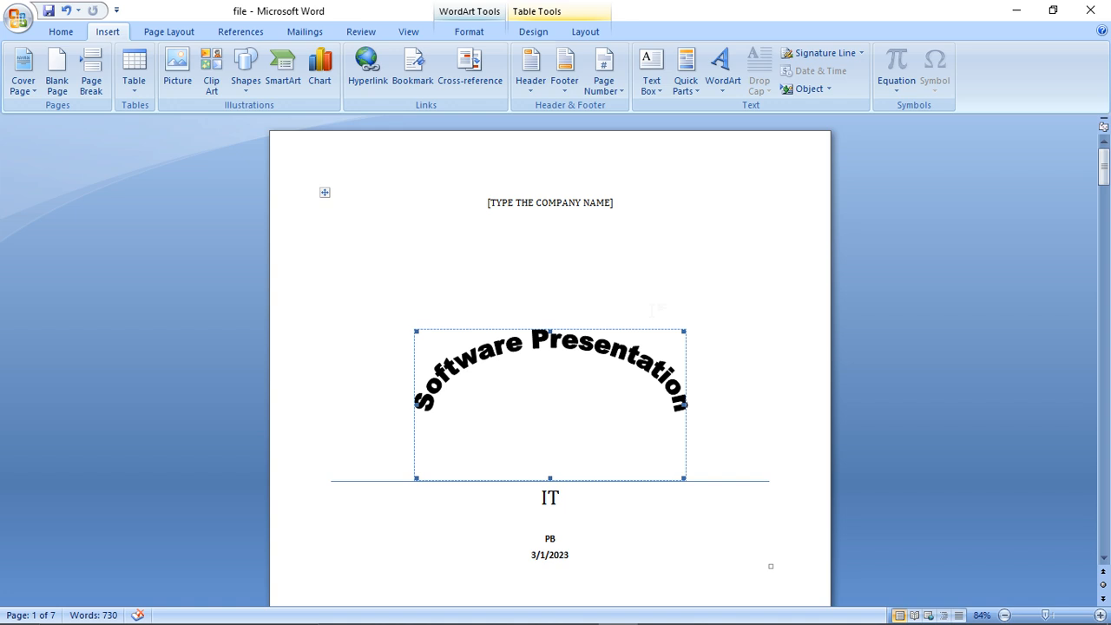
{"action": "left_click", "coordinate": [414, 461]}
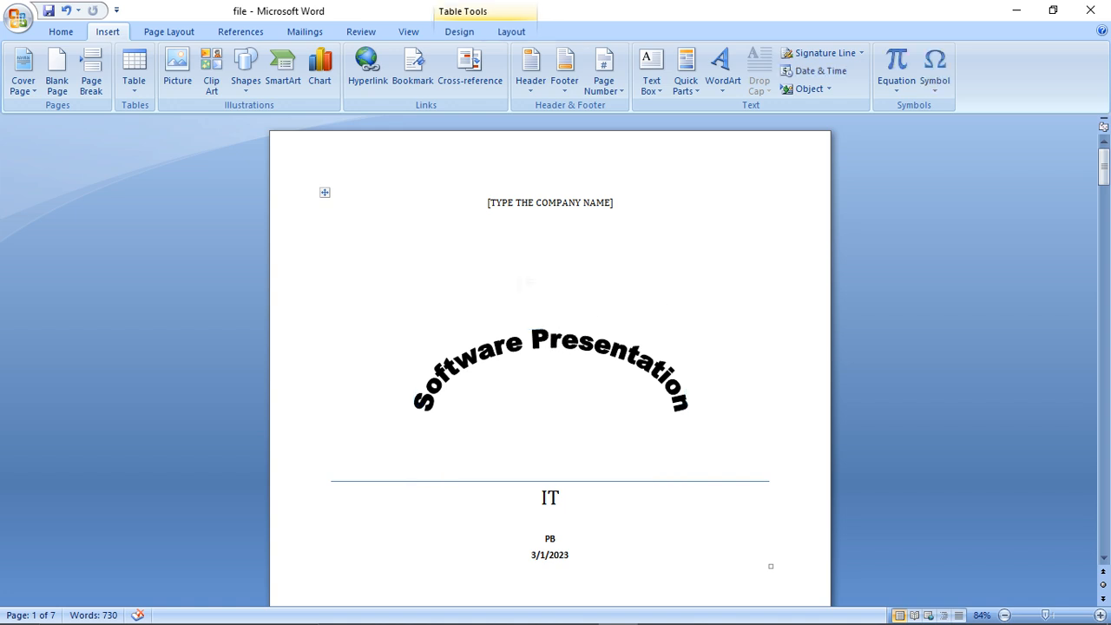
Select the WordArt title and show its WordArt formatting options
{"action": "left_click", "coordinate": [548, 343]}
{"action": "left_click", "coordinate": [587, 33]}
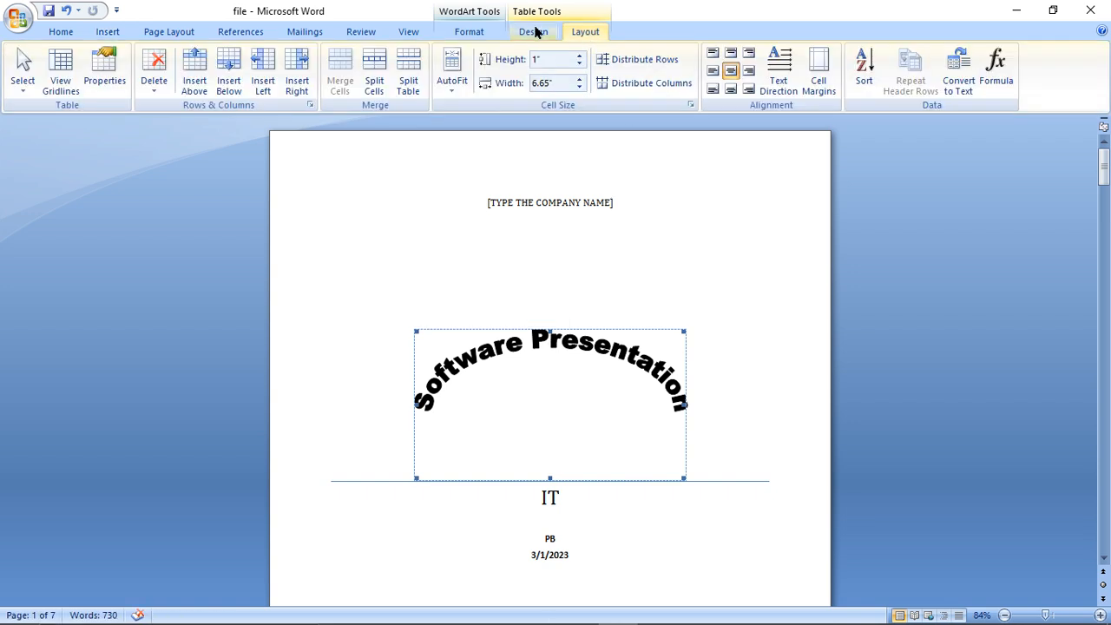
{"action": "left_click", "coordinate": [475, 31]}
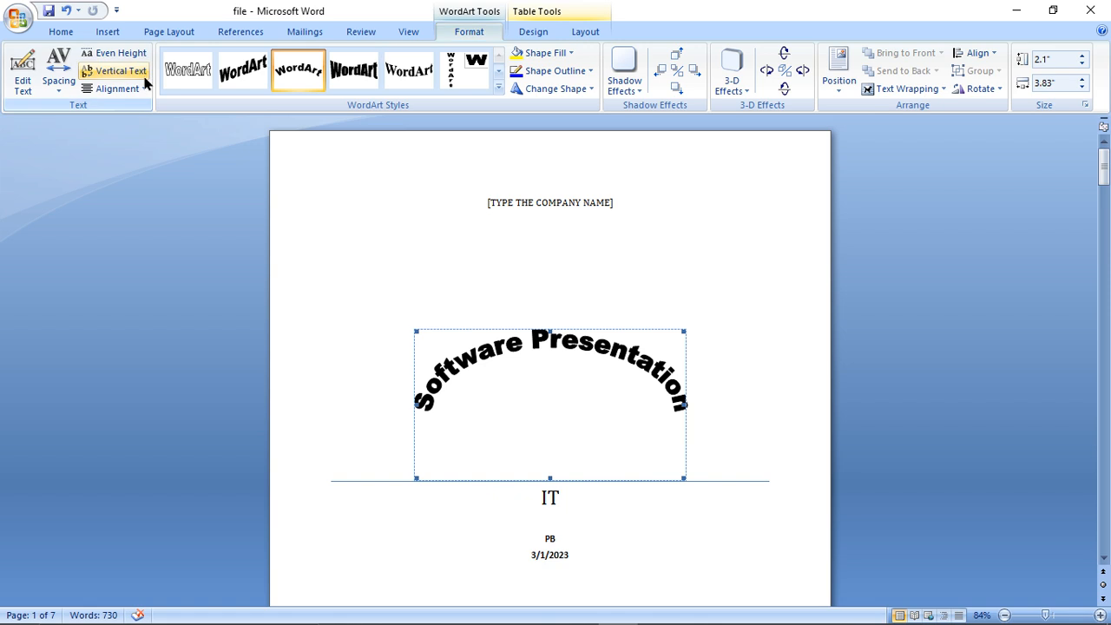
{"action": "left_click", "coordinate": [16, 83]}
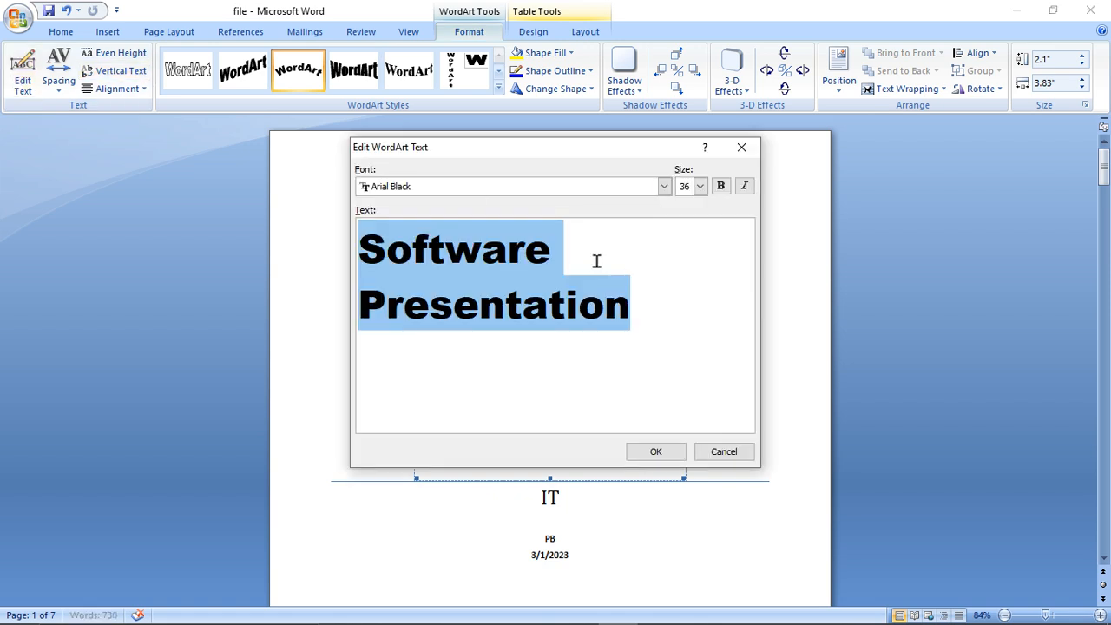
{"action": "left_click", "coordinate": [663, 186]}
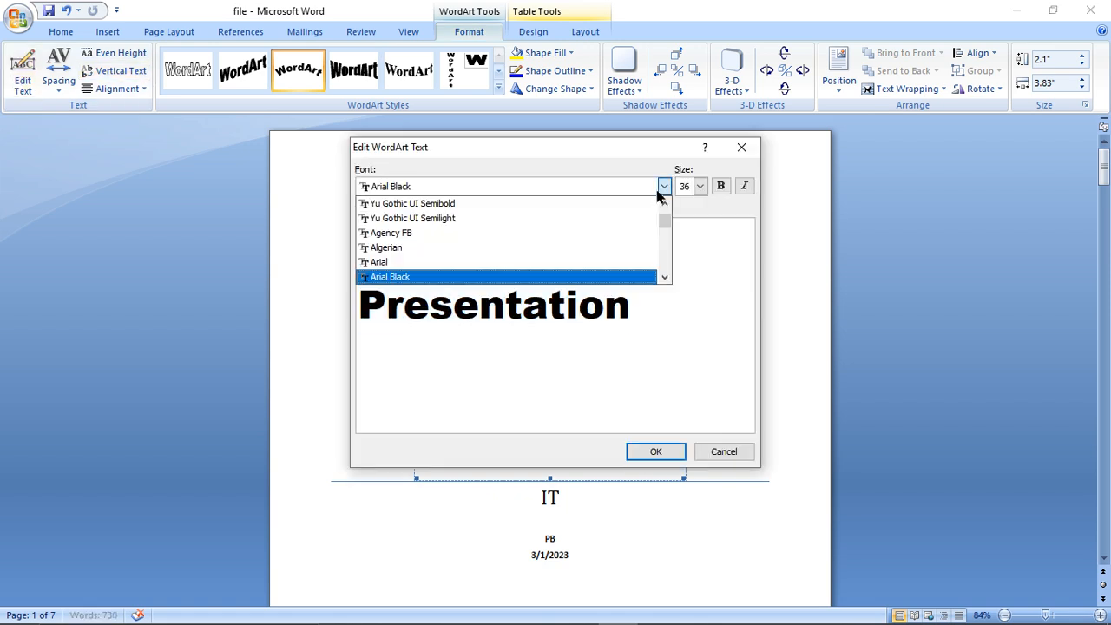
{"action": "left_click", "coordinate": [661, 189]}
{"action": "left_click", "coordinate": [701, 189]}
{"action": "left_click", "coordinate": [701, 189]}
{"action": "left_click", "coordinate": [719, 189]}
{"action": "left_click", "coordinate": [742, 188]}
{"action": "left_click", "coordinate": [742, 187]}
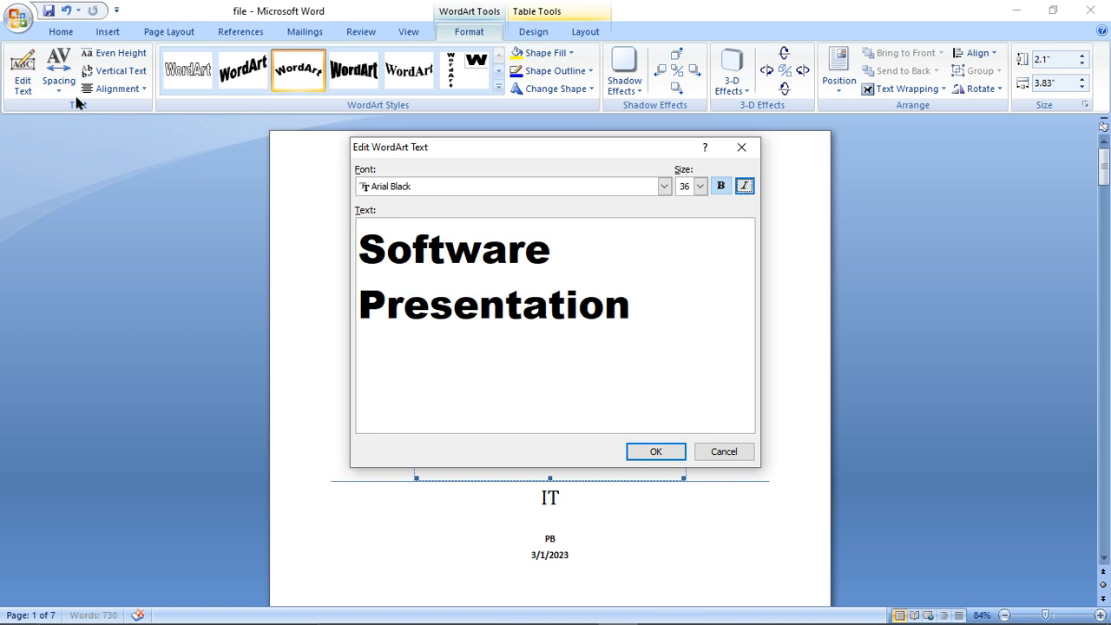
{"action": "left_click", "coordinate": [741, 146]}
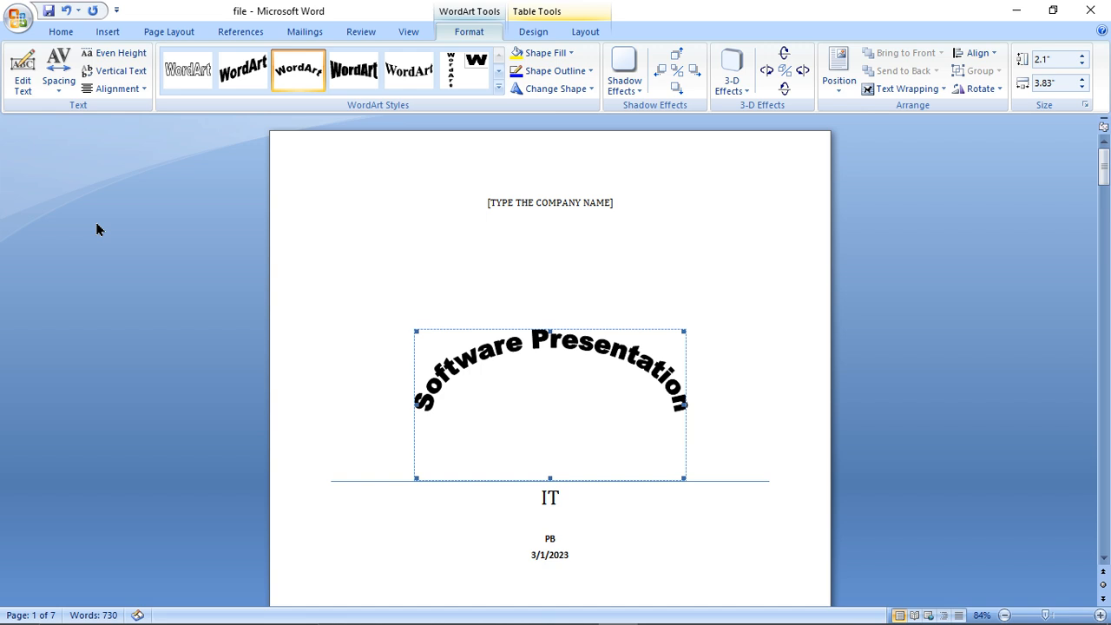
Try a tighter character spacing on the WordArt title and set the spacing to Loose
{"action": "left_click", "coordinate": [57, 78]}
{"action": "left_click", "coordinate": [72, 116]}
{"action": "left_click", "coordinate": [61, 91]}
{"action": "left_click", "coordinate": [67, 165]}
{"action": "left_click", "coordinate": [61, 87]}
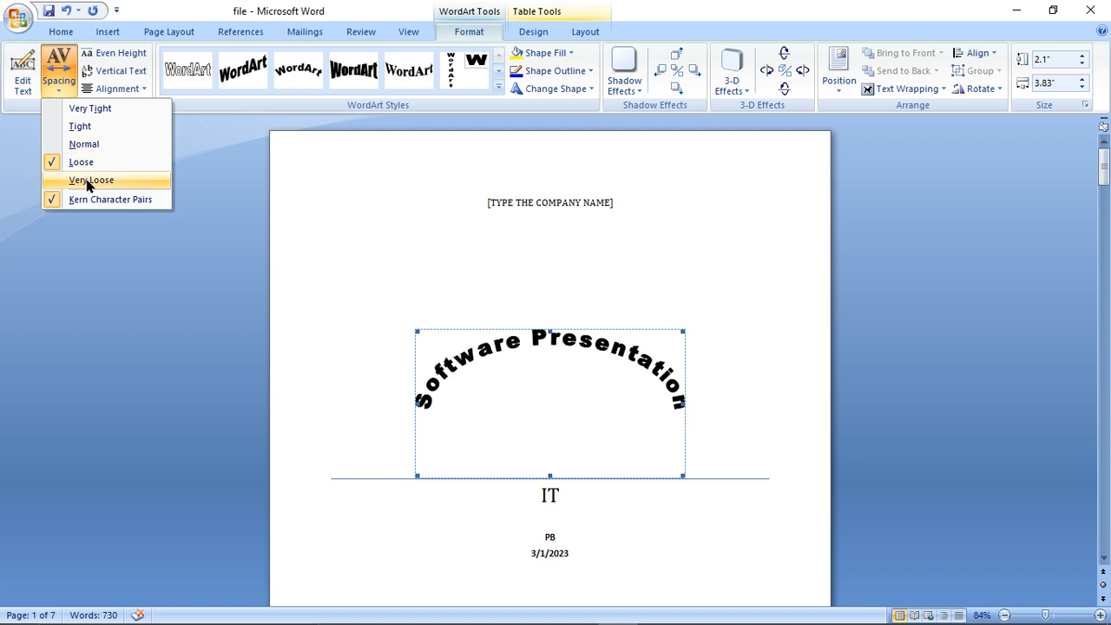
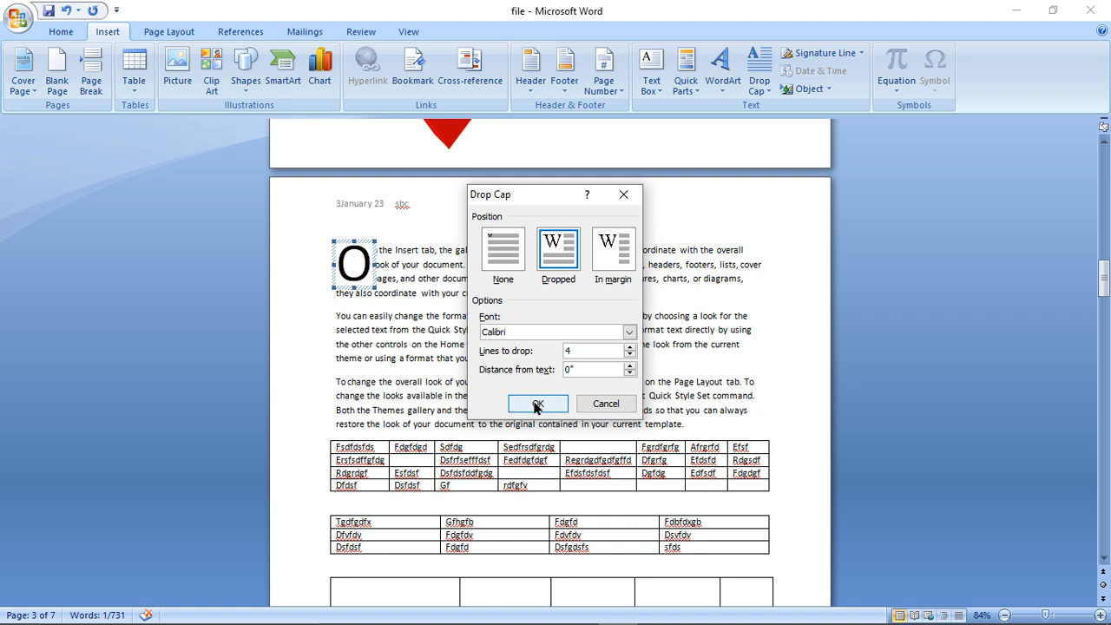
Set the font of the drop cap "O" in the first paragraph of page 3 to Broadway
{"action": "left_click", "coordinate": [761, 79]}
{"action": "left_click", "coordinate": [788, 216]}
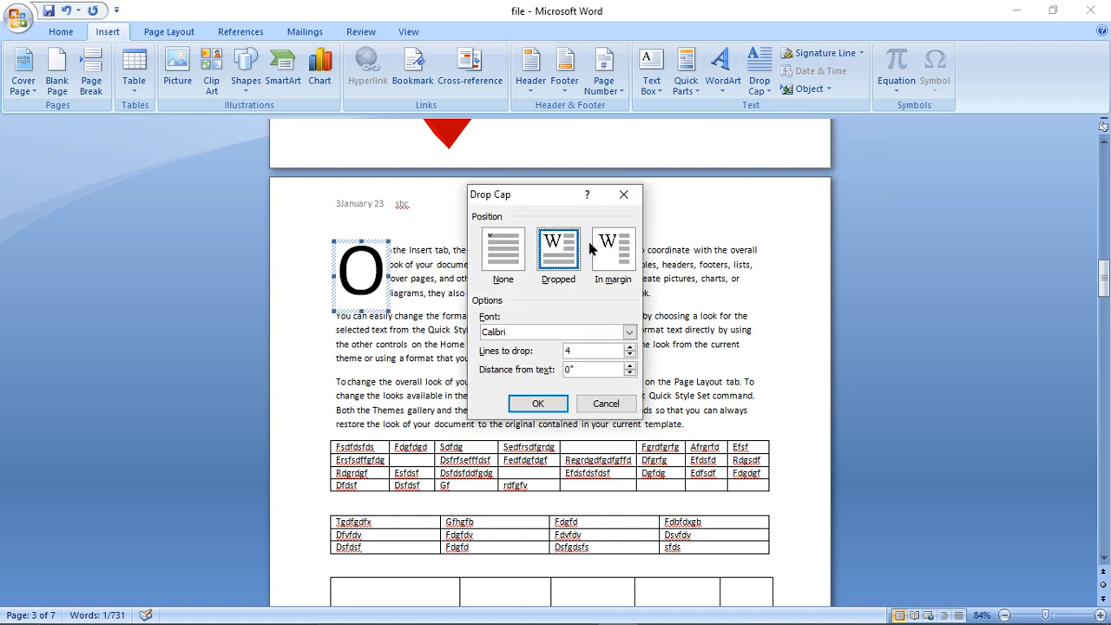
{"action": "left_click", "coordinate": [630, 333]}
{"action": "left_click", "coordinate": [542, 380]}
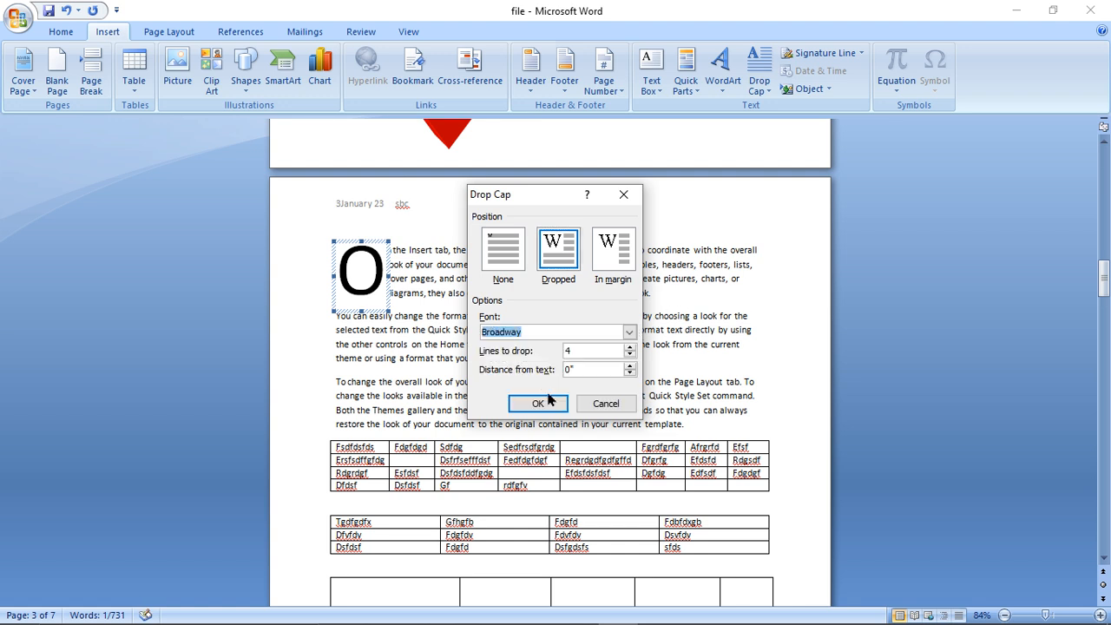
{"action": "left_click", "coordinate": [538, 402]}
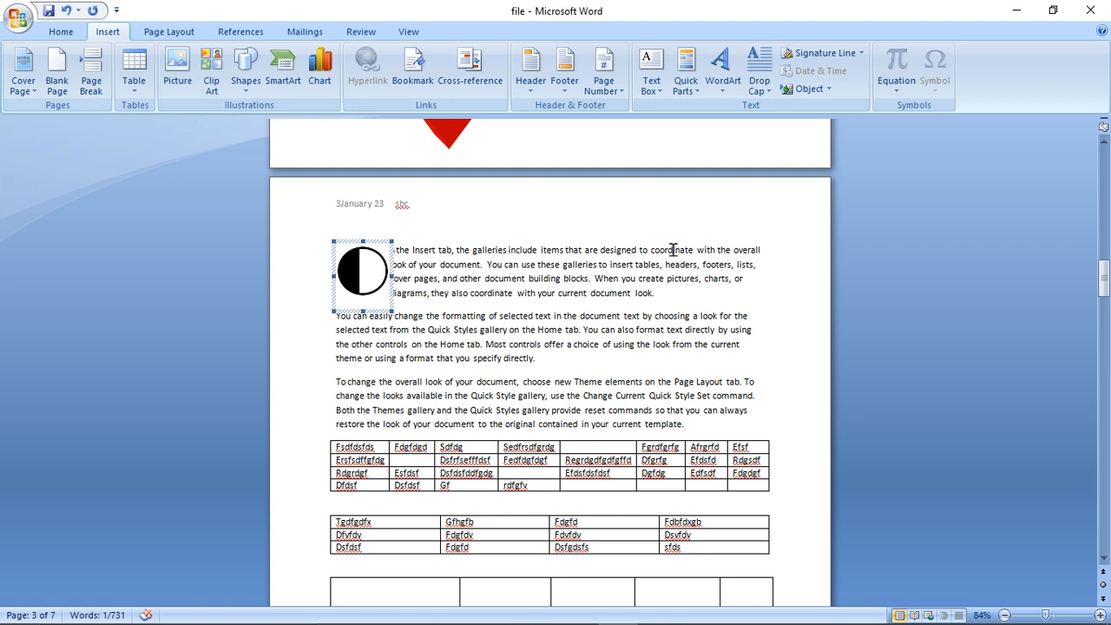
Increase the distance between the drop cap and the paragraph text by two increments
{"action": "left_click", "coordinate": [761, 85]}
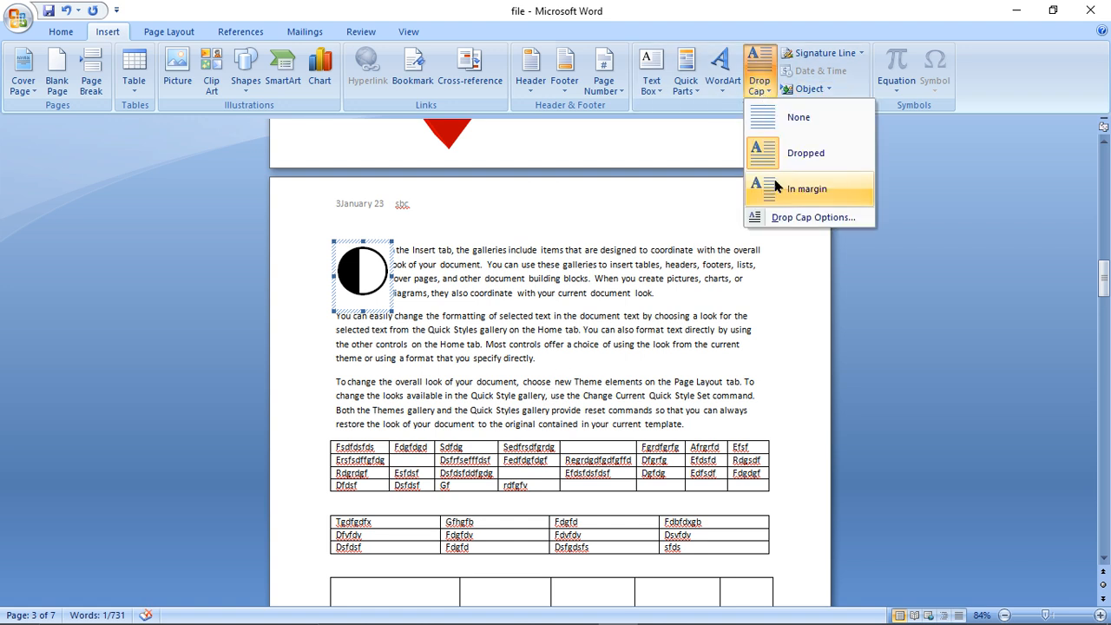
{"action": "left_click", "coordinate": [775, 217]}
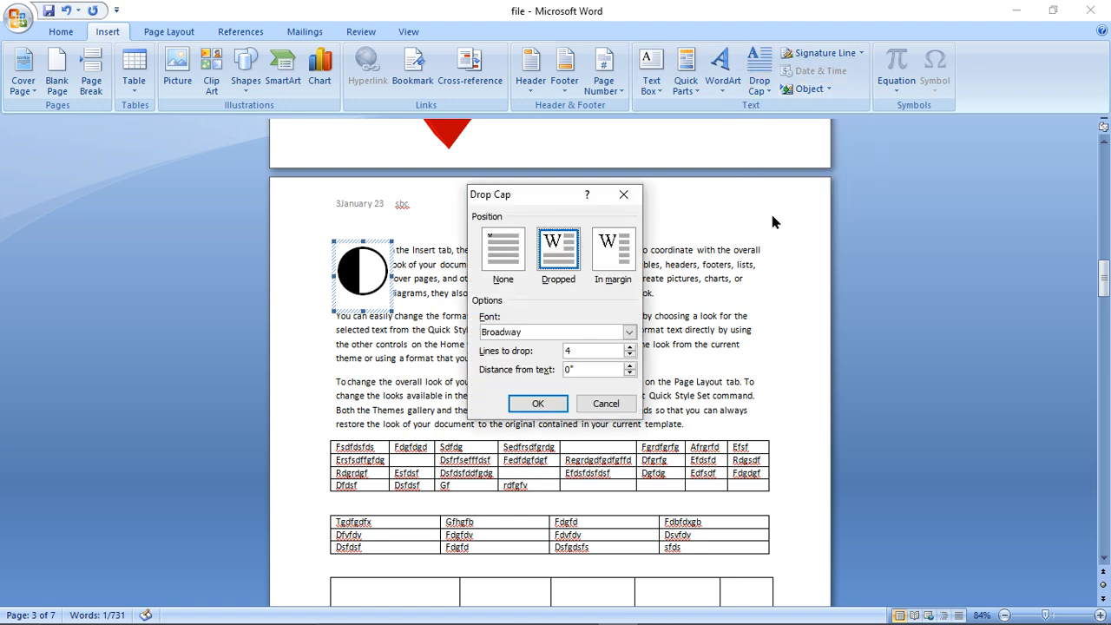
{"action": "left_click", "coordinate": [630, 368]}
{"action": "left_click", "coordinate": [630, 367]}
{"action": "left_click", "coordinate": [537, 404]}
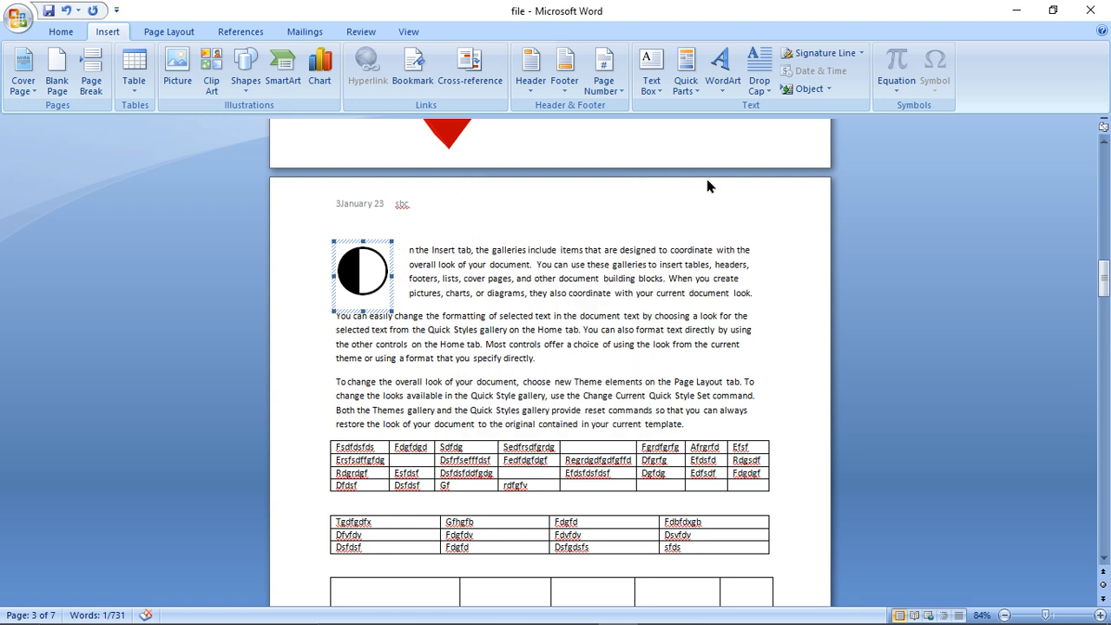
{"action": "left_click", "coordinate": [767, 80]}
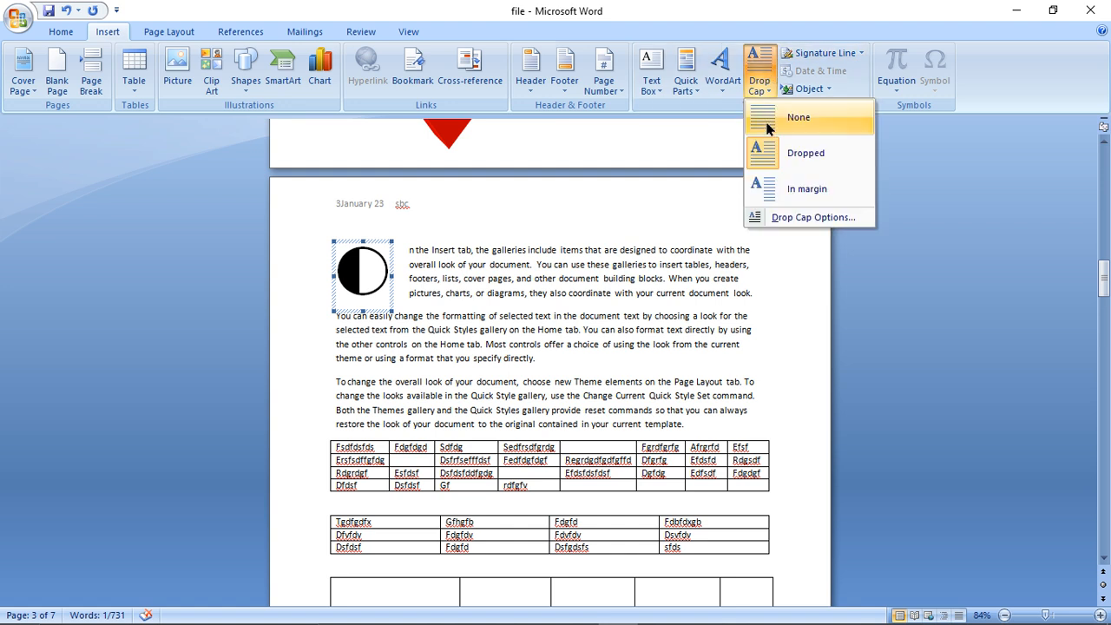
{"action": "left_click", "coordinate": [521, 292]}
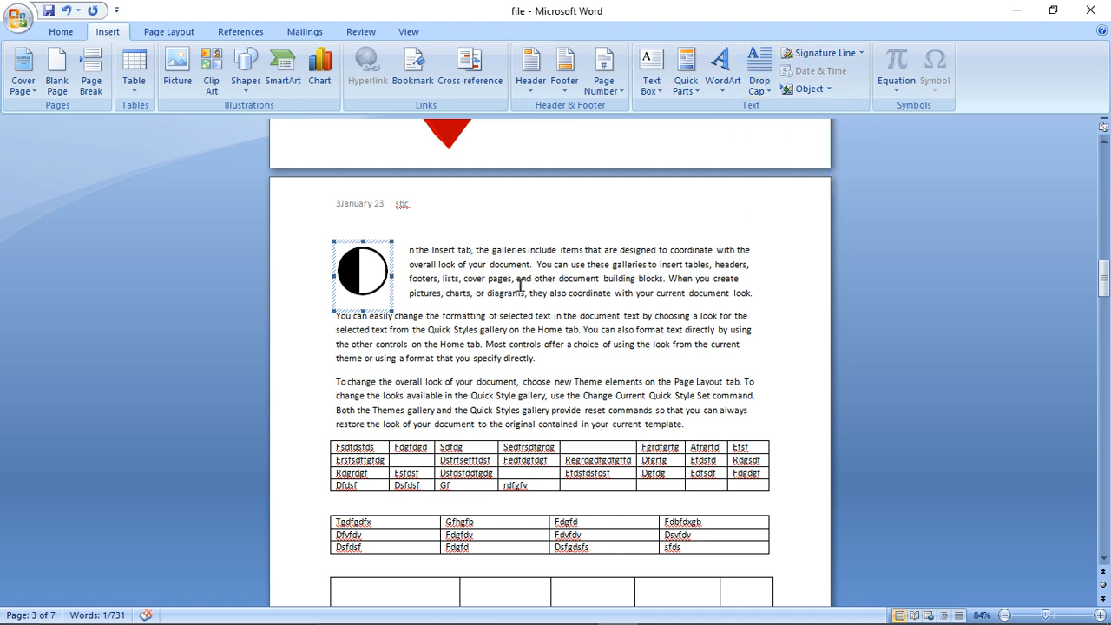
Examine the signature line options and the document preparation commands, including the one for adding a digital signature
{"action": "left_click", "coordinate": [855, 52]}
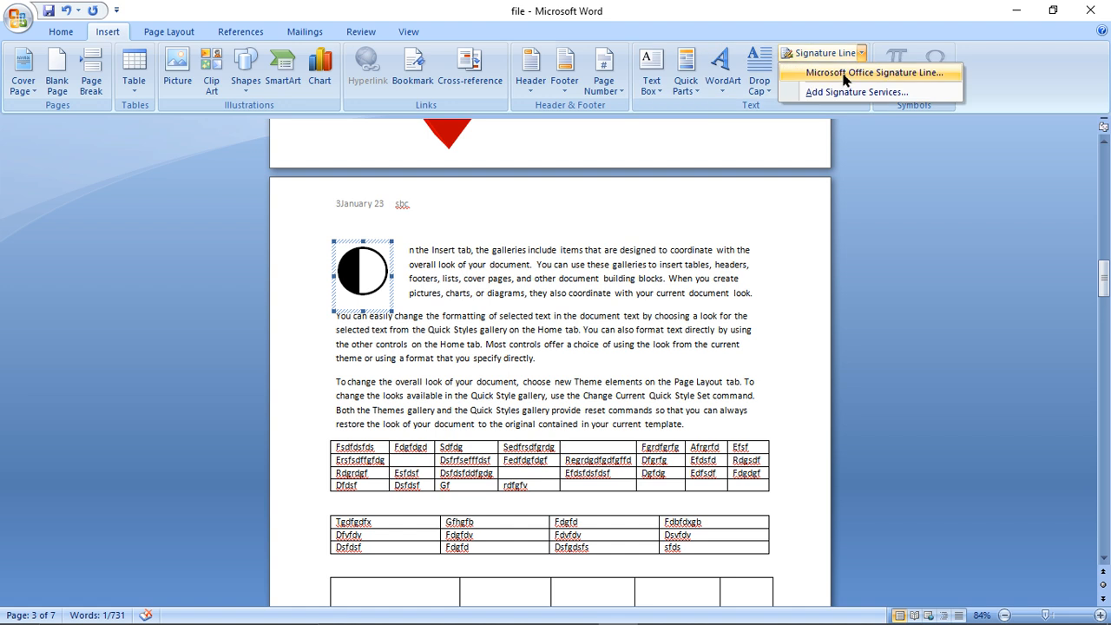
{"action": "left_click", "coordinate": [12, 28]}
{"action": "mouse_move", "coordinate": [77, 274]}
{"action": "mouse_move", "coordinate": [69, 235]}
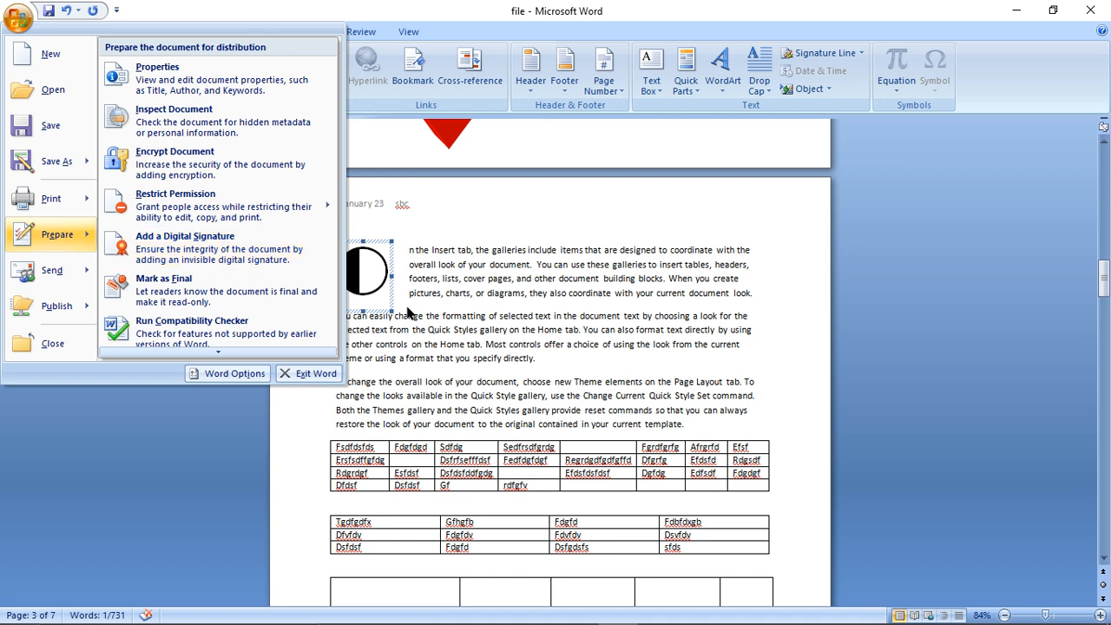
{"action": "left_click", "coordinate": [459, 330]}
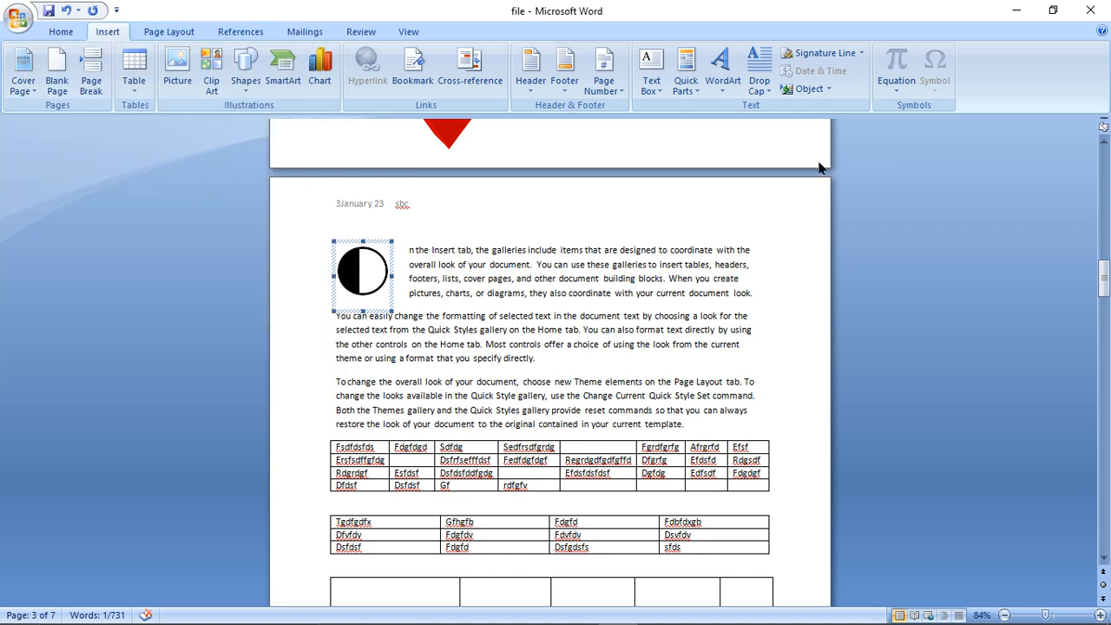
{"action": "left_click", "coordinate": [861, 54]}
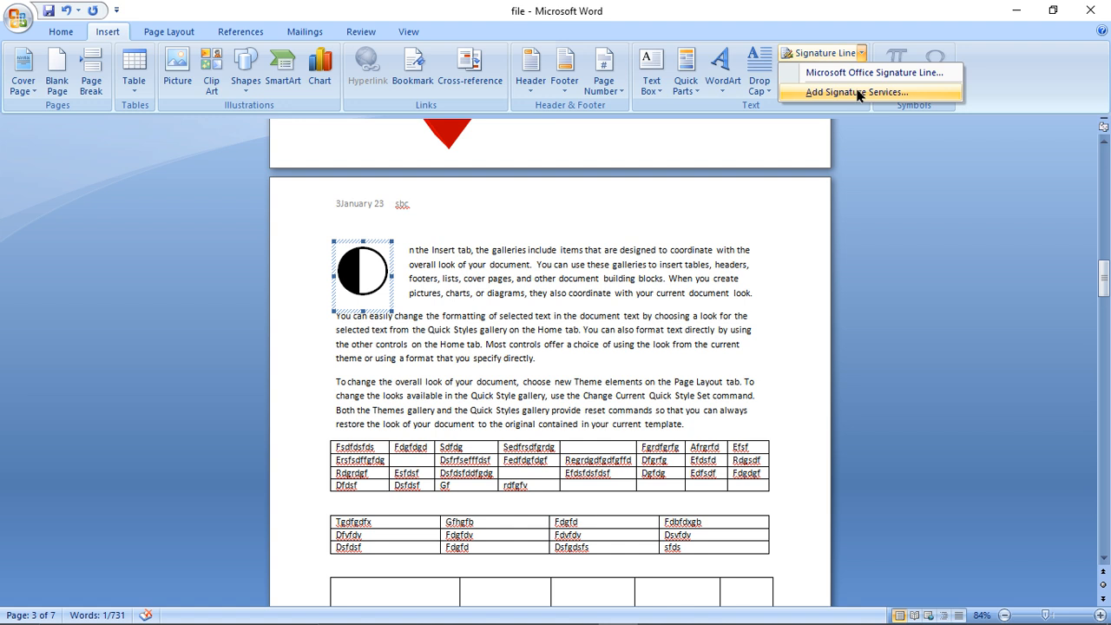
{"action": "left_click", "coordinate": [627, 312]}
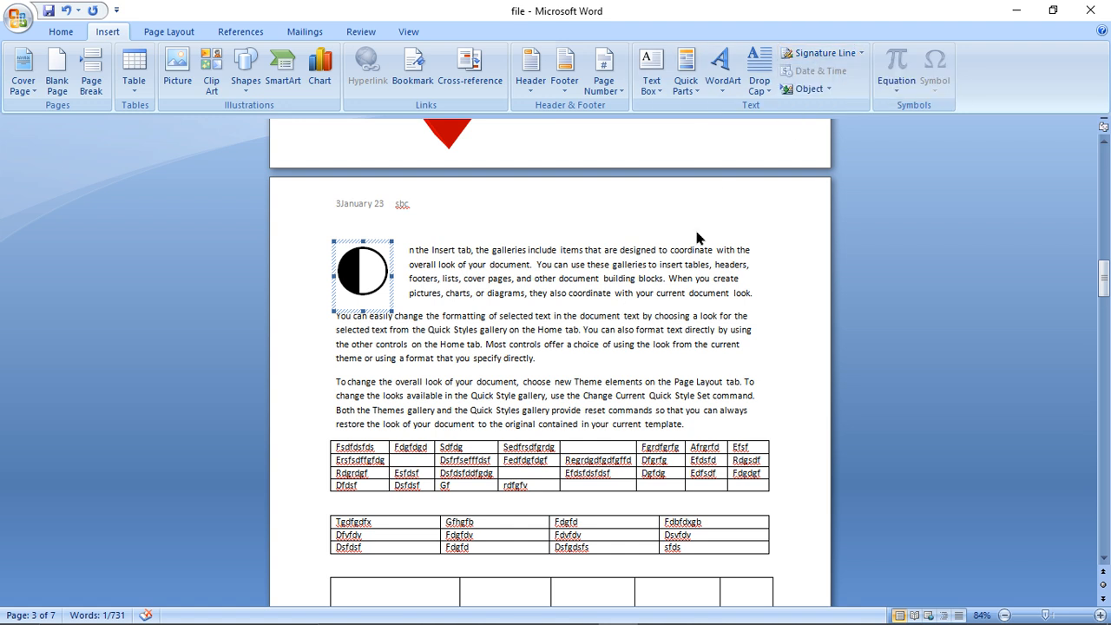
Insert the current date and time, with seconds and AM/PM, inside the word "insert" in page 3's first paragraph
{"action": "left_click", "coordinate": [661, 263]}
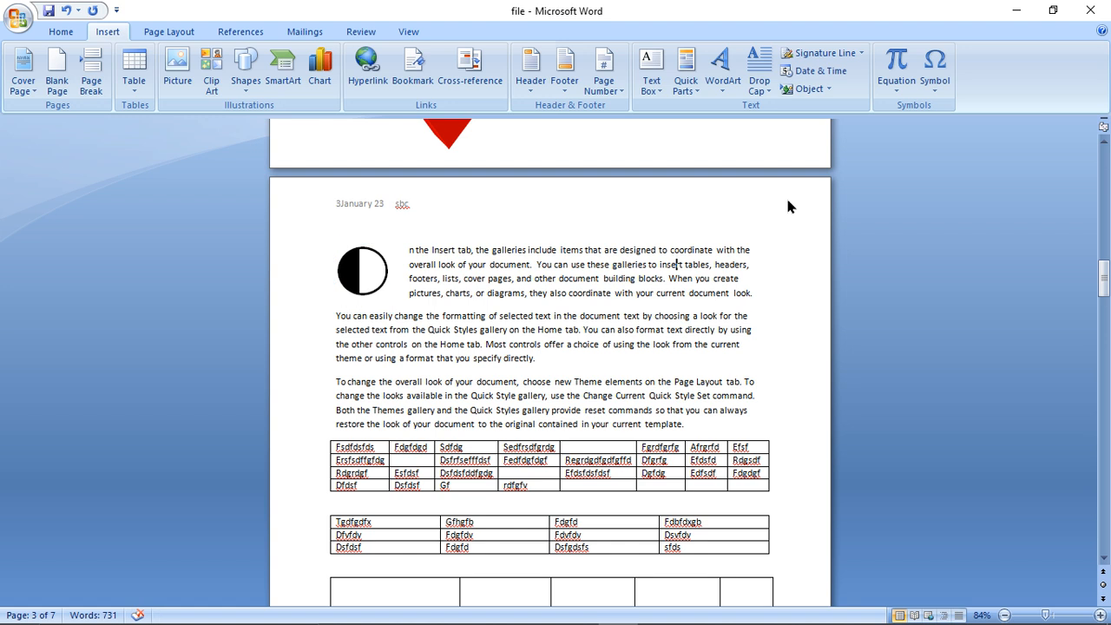
{"action": "left_click", "coordinate": [813, 75]}
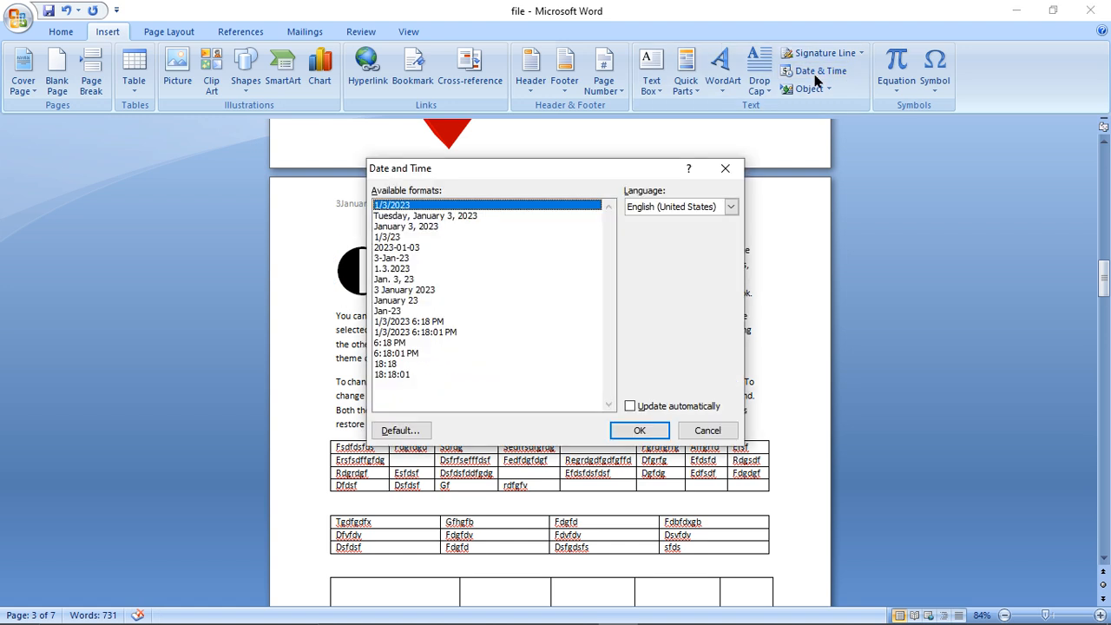
{"action": "left_click", "coordinate": [416, 332]}
{"action": "left_click", "coordinate": [638, 431]}
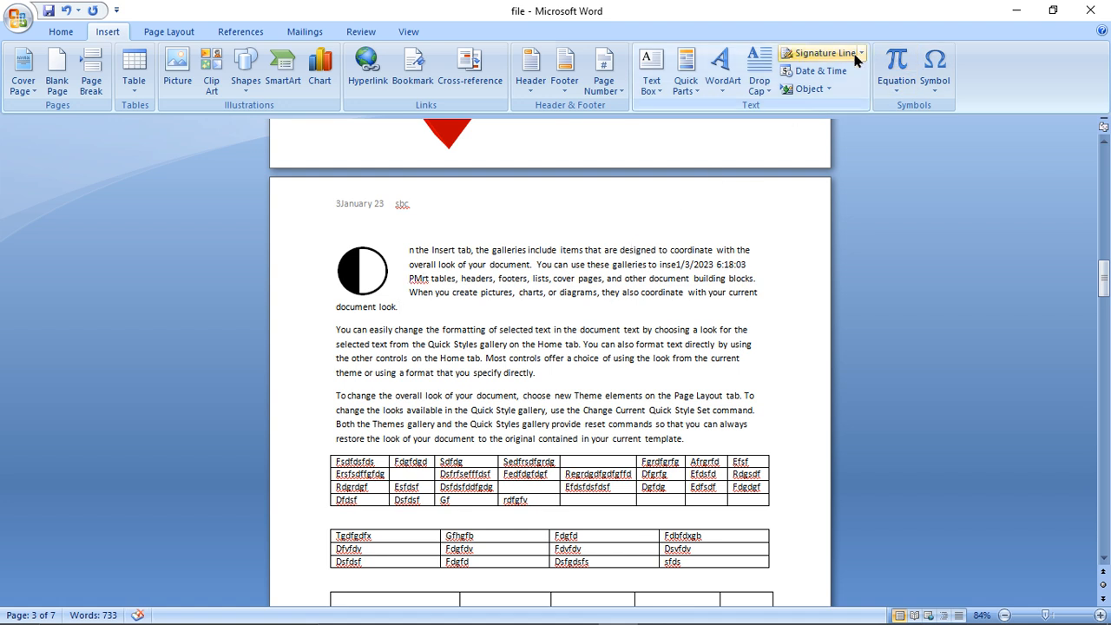
Insert the current time in 24-hour format with seconds at the end of page 3's first paragraph
{"action": "left_click", "coordinate": [813, 71]}
{"action": "left_click", "coordinate": [469, 374]}
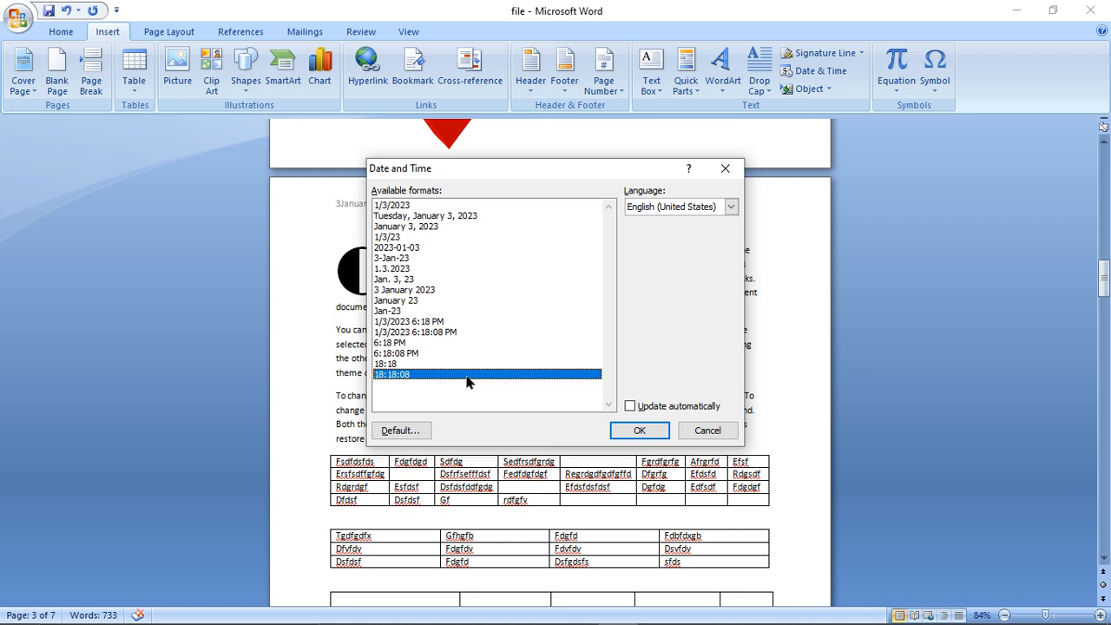
{"action": "left_click", "coordinate": [616, 429]}
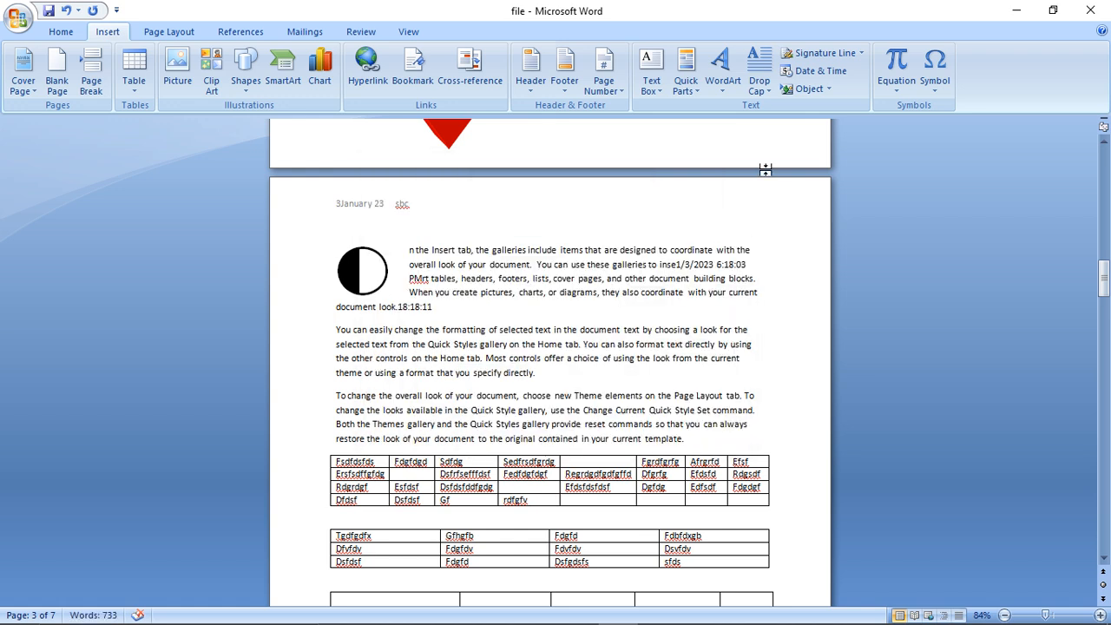
Insert a new Bitmap Image object after the time and draw a rectangle about 1.25 × 1.23 in on its Paint canvas
{"action": "left_click", "coordinate": [821, 90]}
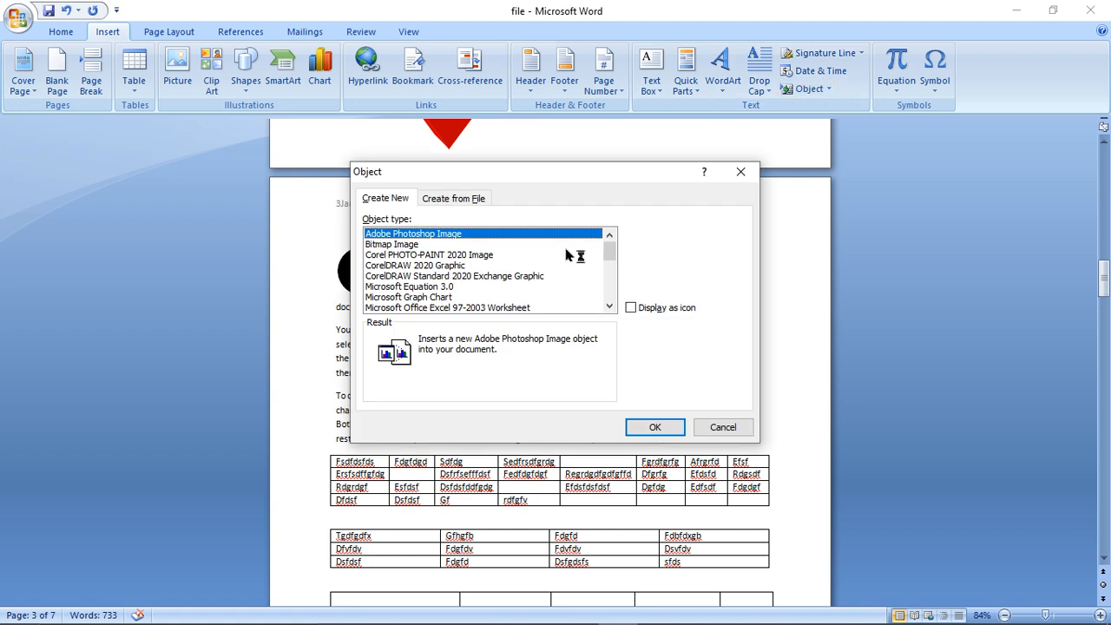
{"action": "left_click", "coordinate": [472, 246]}
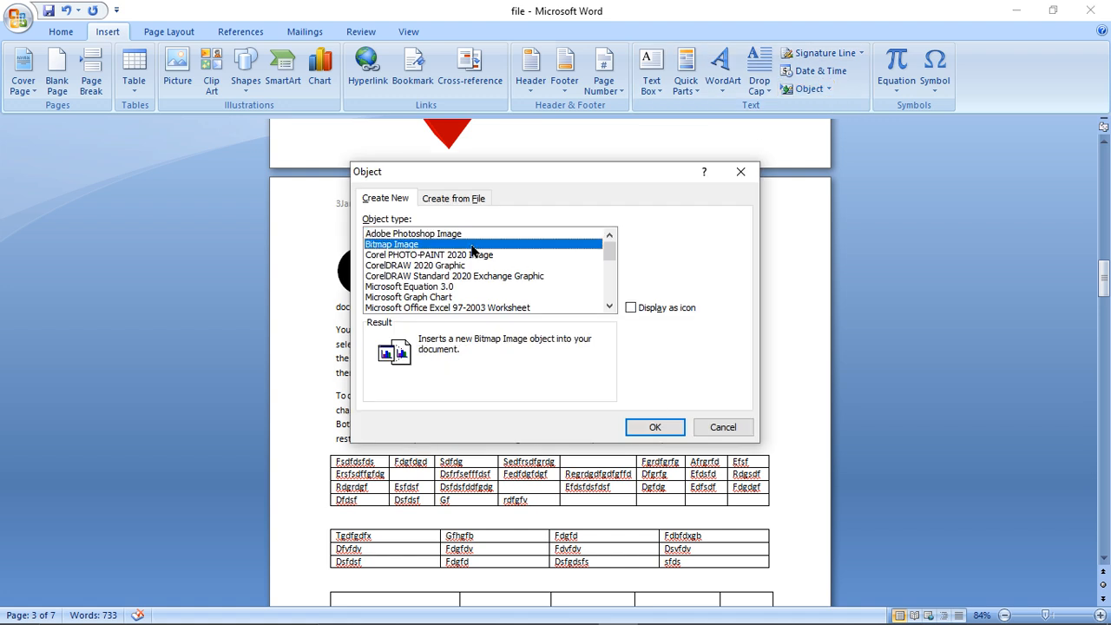
{"action": "left_click", "coordinate": [664, 426]}
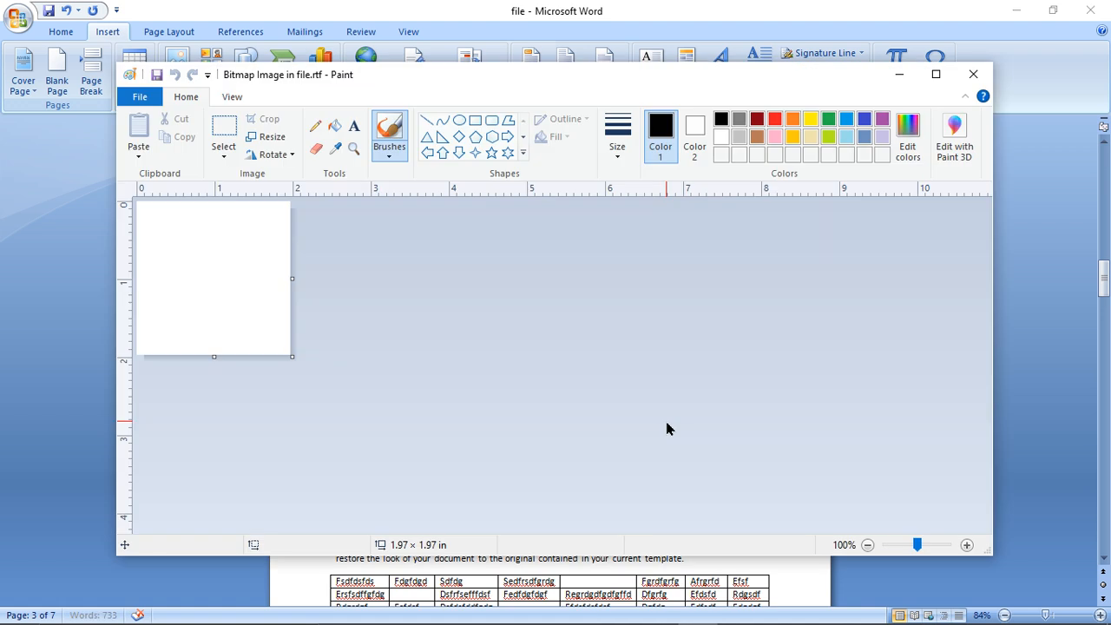
{"action": "left_click", "coordinate": [475, 120]}
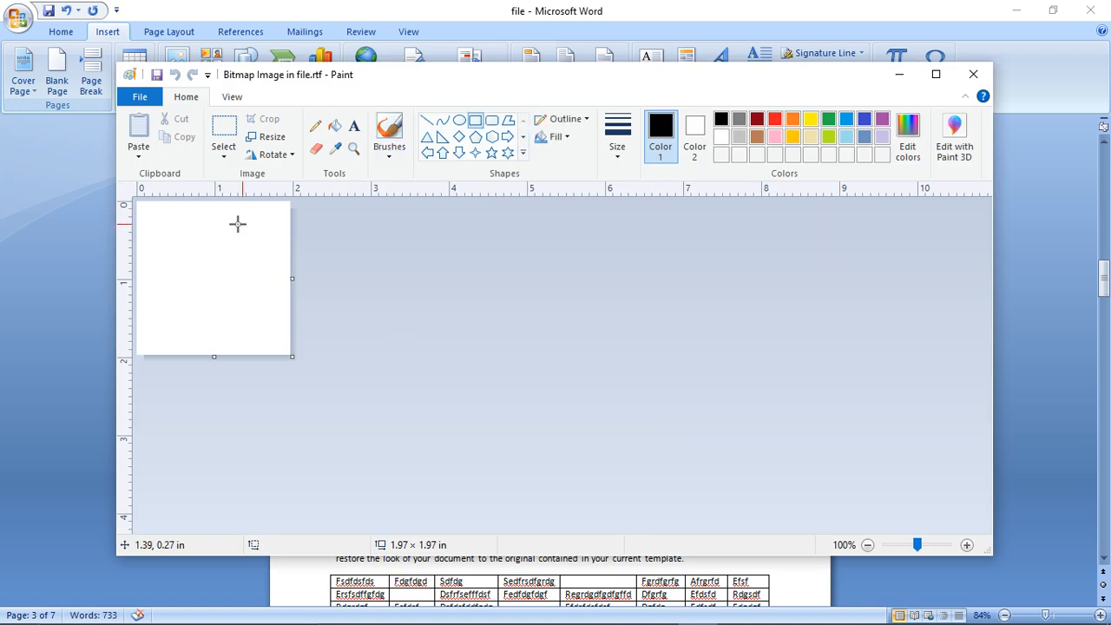
{"action": "left_click_drag", "start_coordinate": [162, 235], "coordinate": [258, 330]}
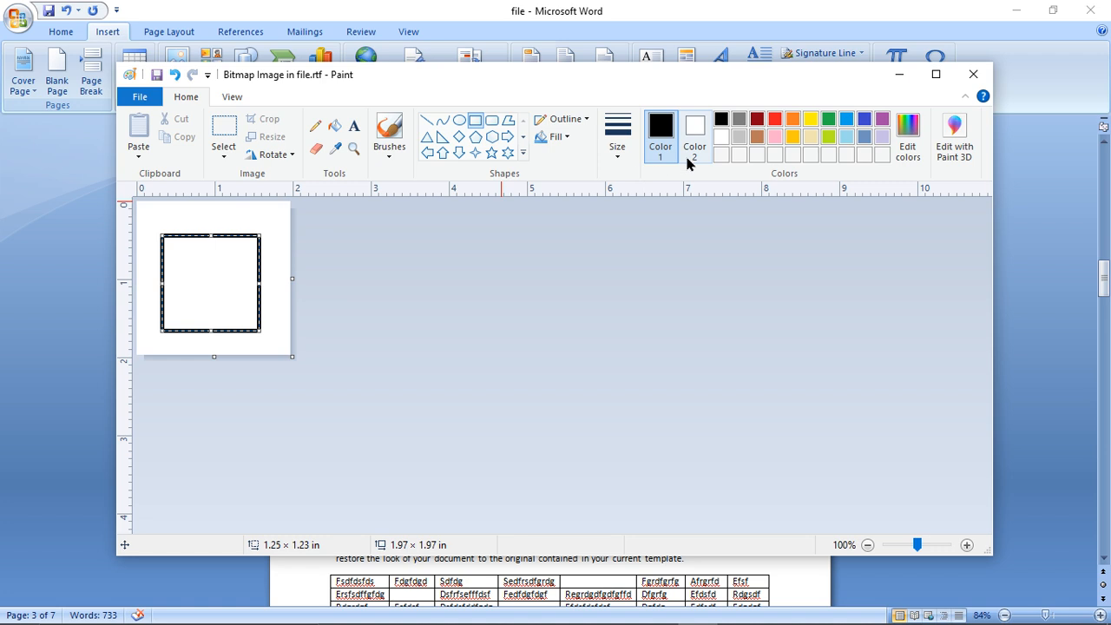
Color the rectangle's outline and interior brown, then close Paint and select the embedded image in the Word document
{"action": "left_click", "coordinate": [757, 136]}
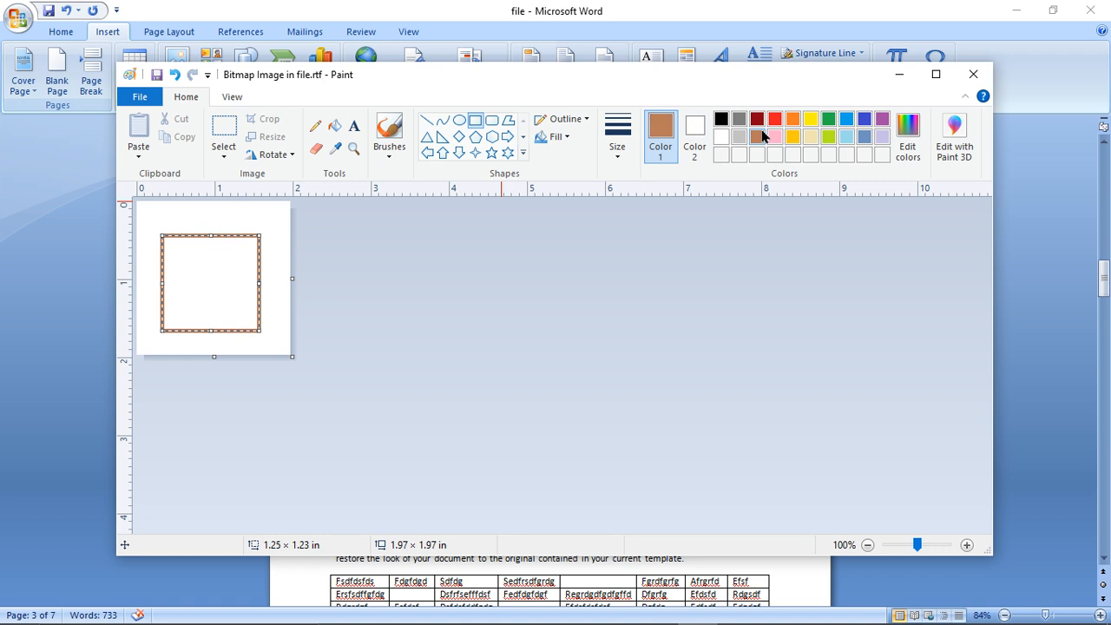
{"action": "left_click", "coordinate": [335, 127]}
{"action": "left_click", "coordinate": [230, 290]}
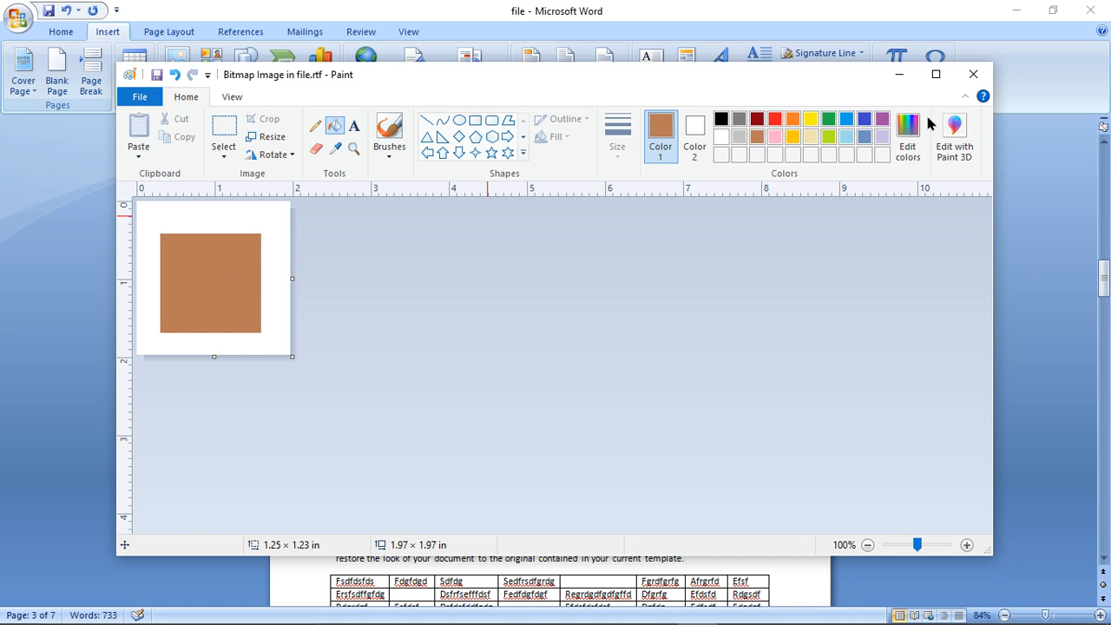
{"action": "left_click", "coordinate": [972, 74]}
{"action": "left_click", "coordinate": [539, 355]}
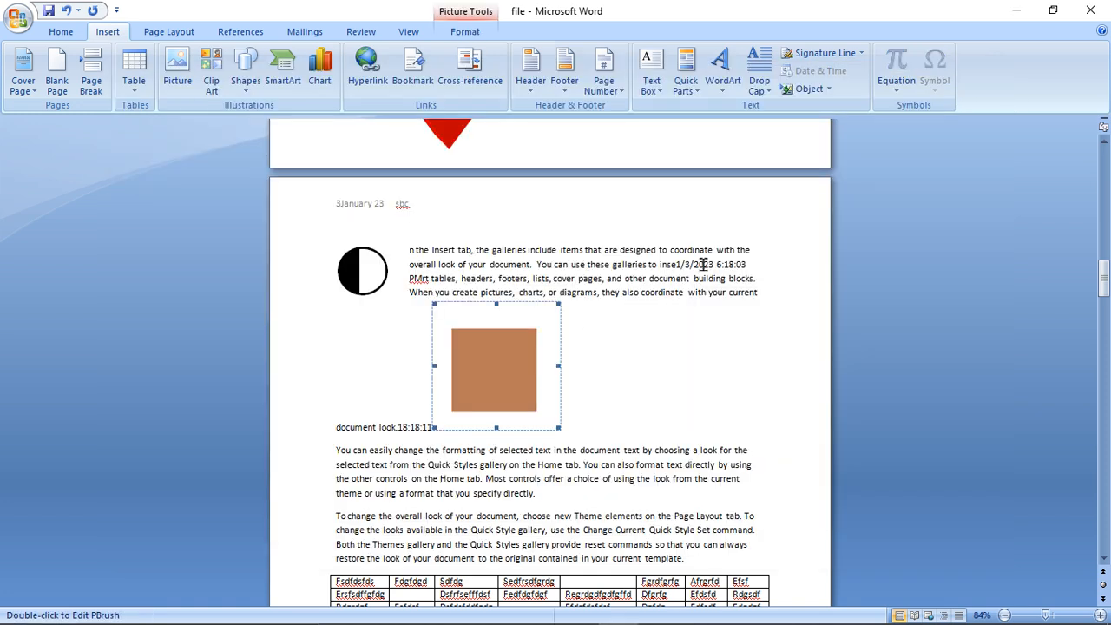
Insert the text of the file "On the Insert tab" from the Documents folder, entering the file's password
{"action": "left_click", "coordinate": [828, 89]}
{"action": "left_click", "coordinate": [822, 128]}
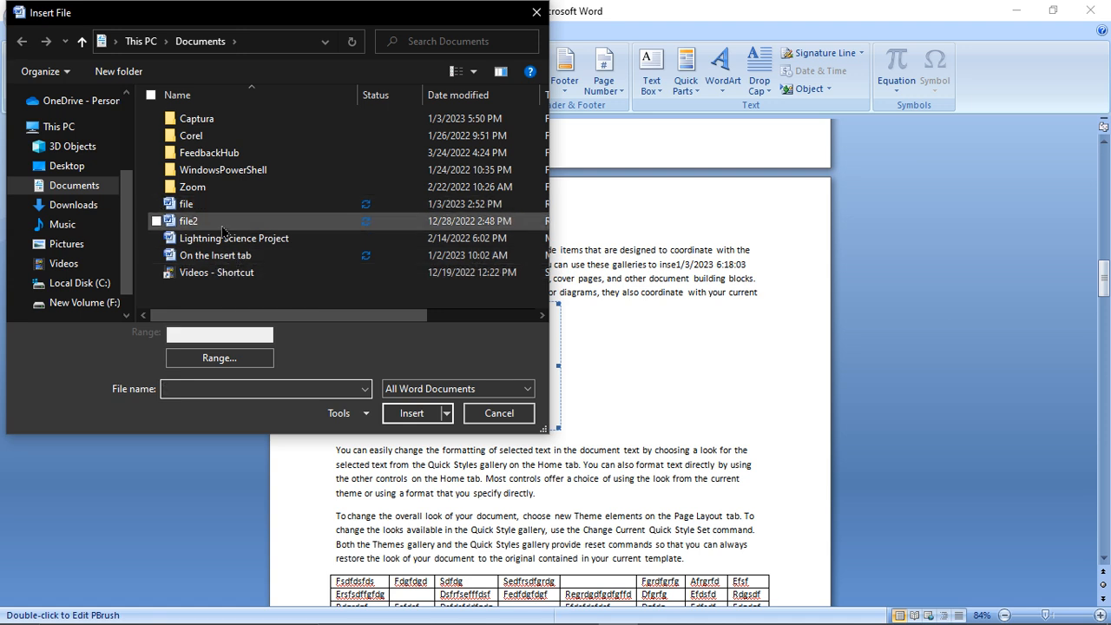
{"action": "left_click", "coordinate": [224, 256]}
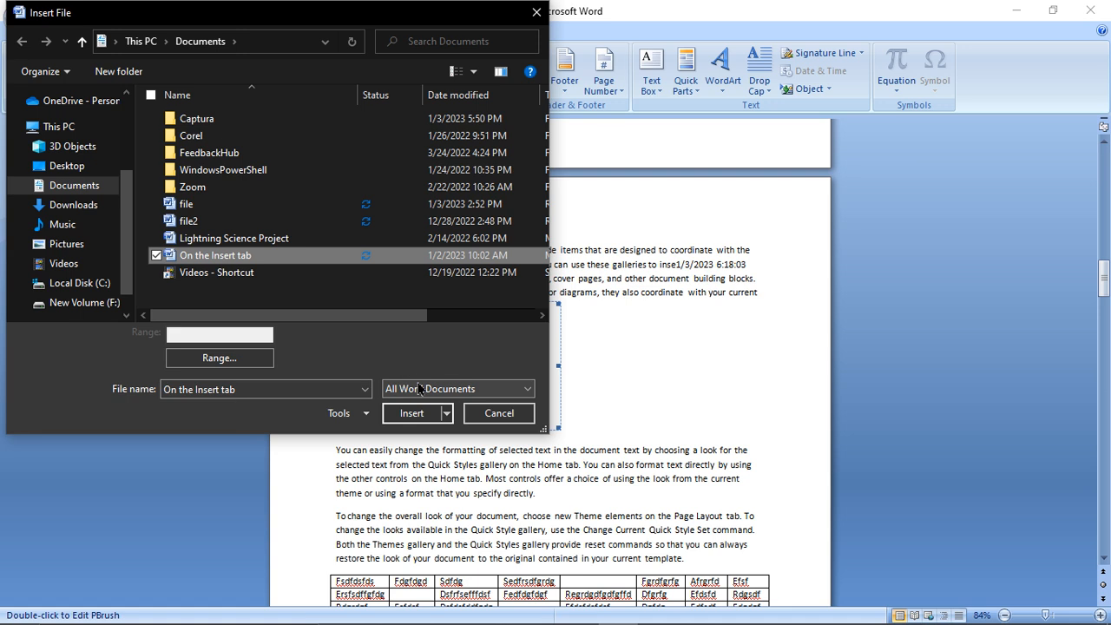
{"action": "left_click", "coordinate": [405, 413]}
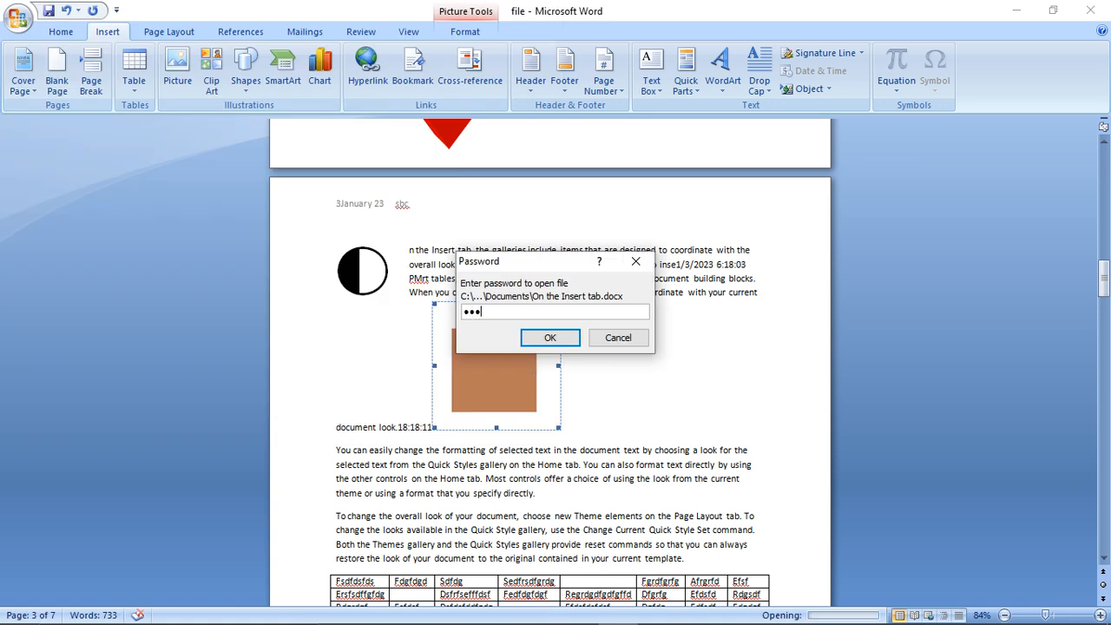
{"action": "key", "text": "Return"}
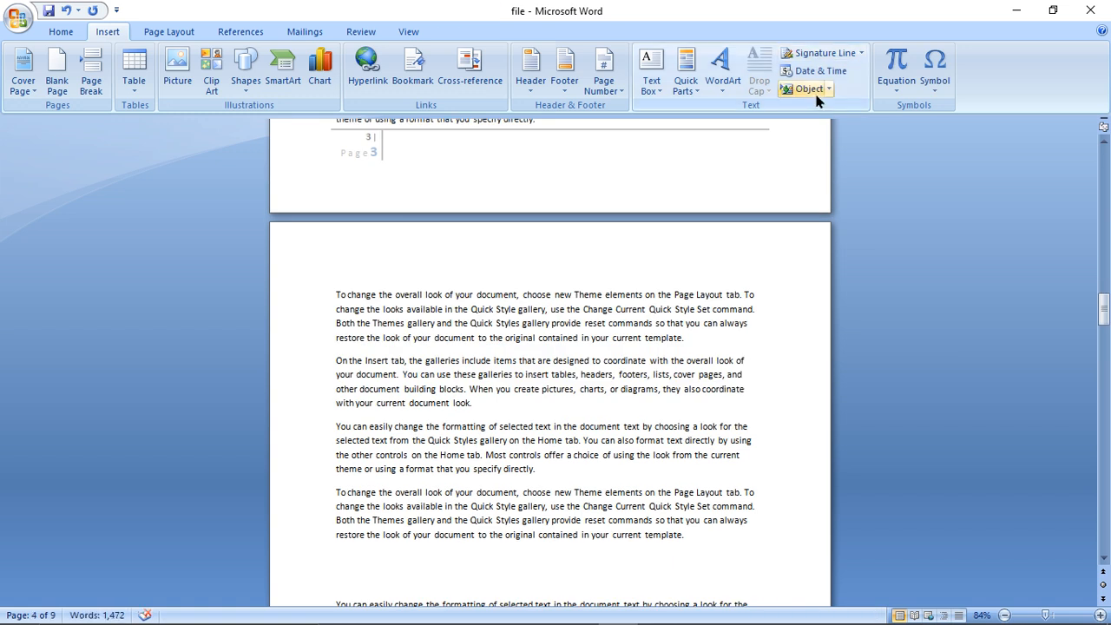
Insert the built-in Binomial Theorem equation and add an empty subscript structure and a summation operator at its start
{"action": "left_click", "coordinate": [896, 82]}
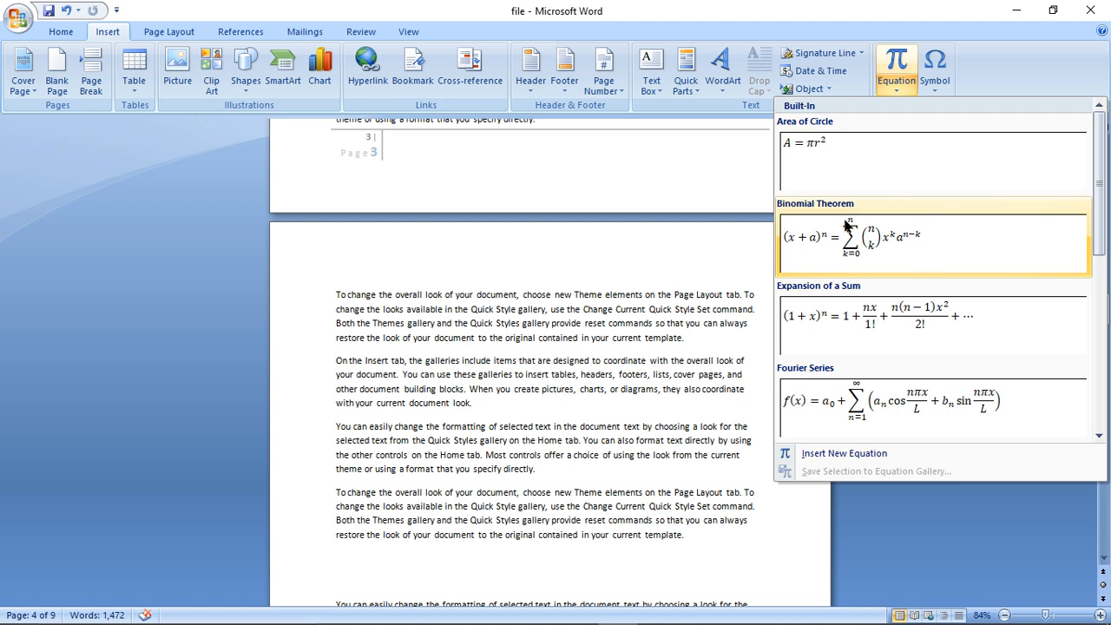
{"action": "left_click", "coordinate": [837, 242]}
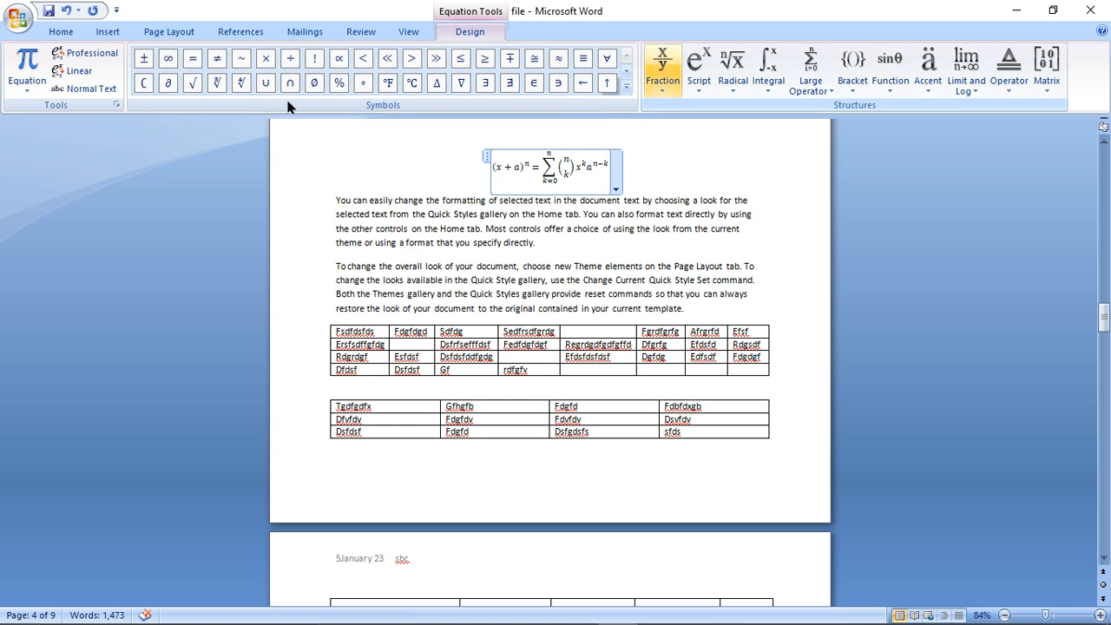
{"action": "left_click", "coordinate": [699, 61]}
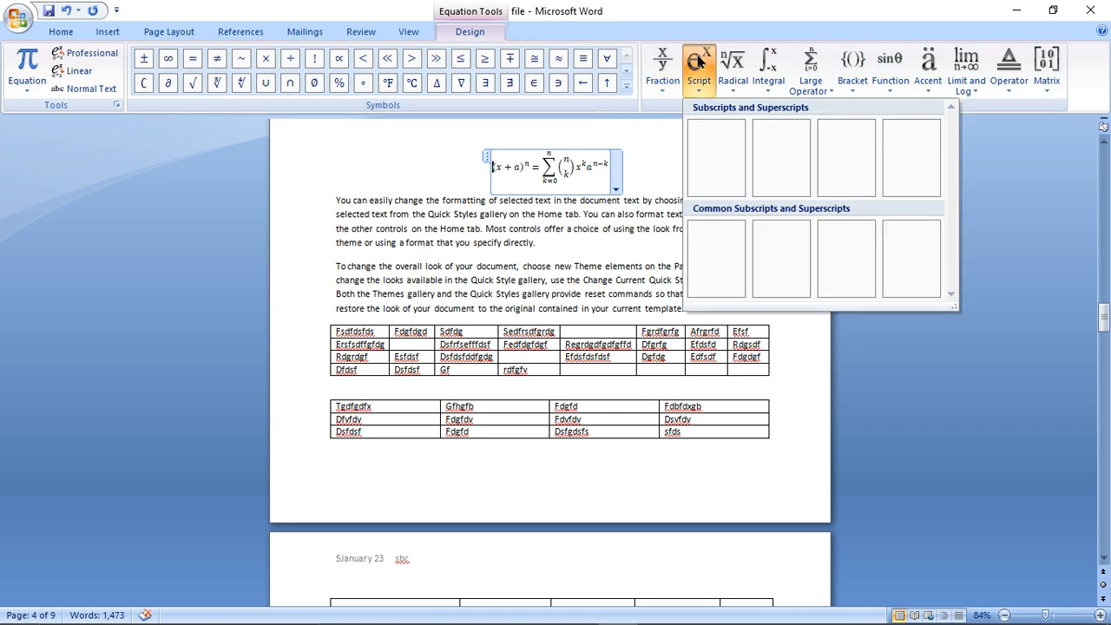
{"action": "left_click", "coordinate": [762, 166]}
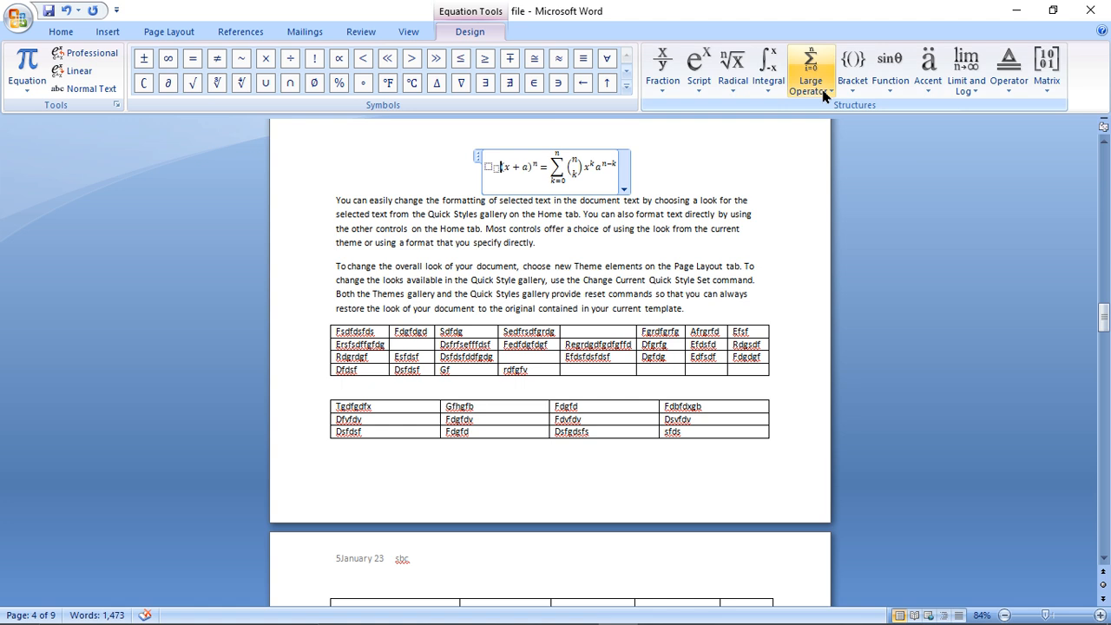
{"action": "left_click", "coordinate": [823, 91]}
{"action": "left_click", "coordinate": [819, 186]}
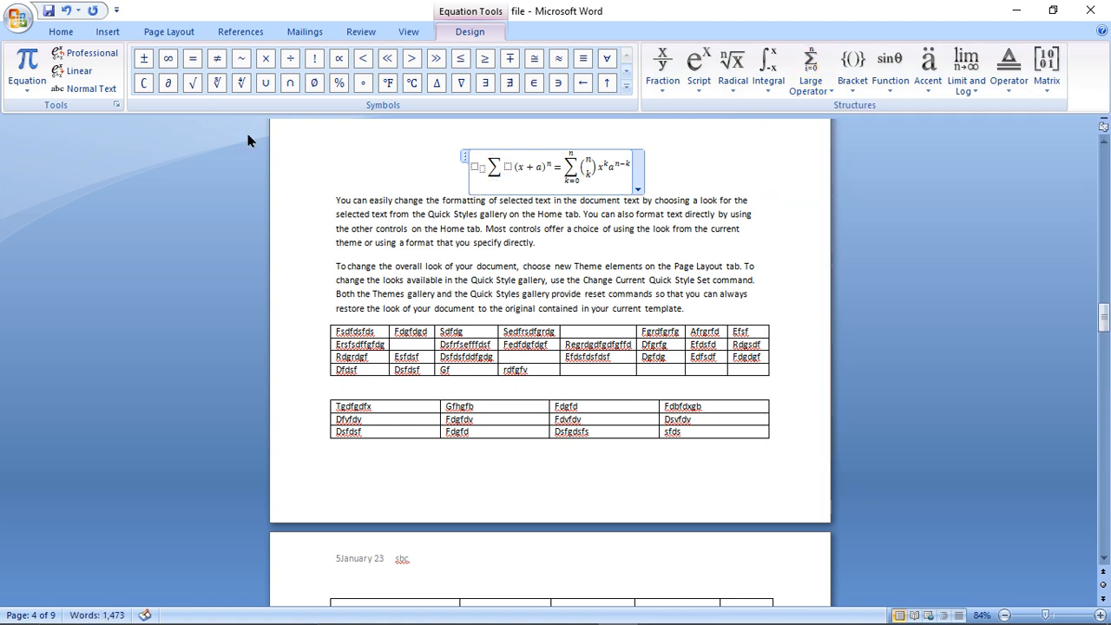
Open the full Symbol dialog for the equation and set the symbol font to (normal text)
{"action": "left_click", "coordinate": [106, 33]}
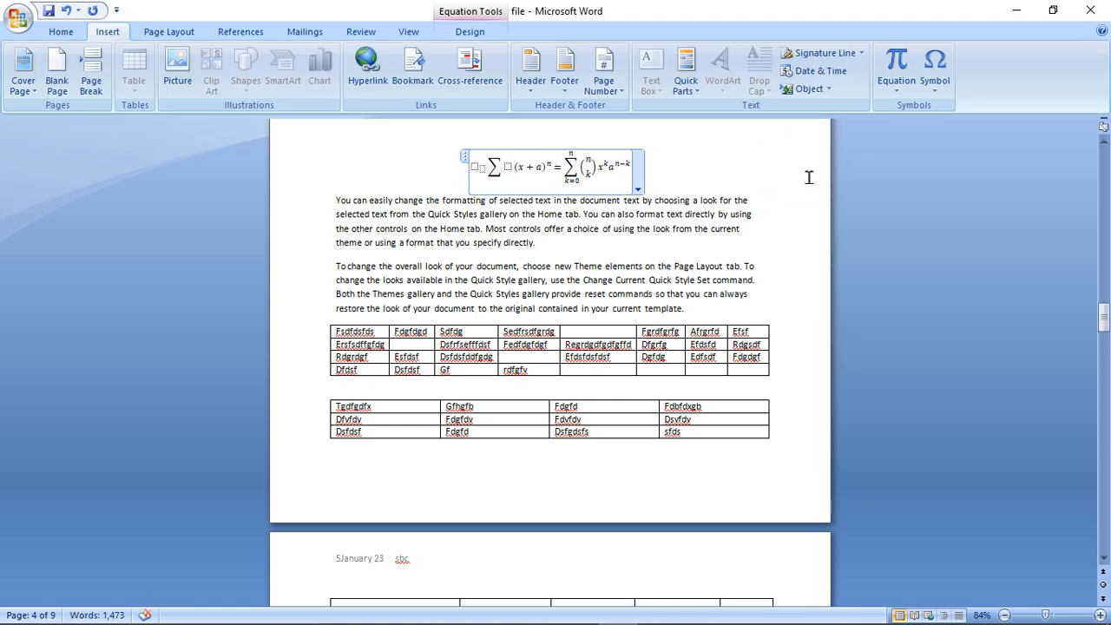
{"action": "left_click", "coordinate": [907, 90]}
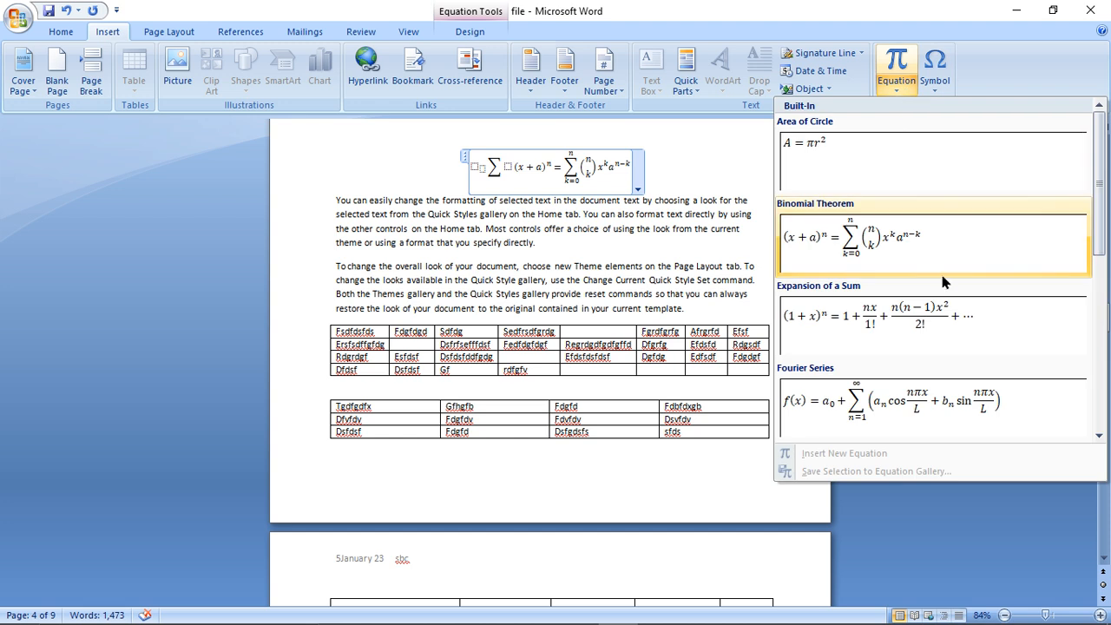
{"action": "left_click", "coordinate": [716, 217]}
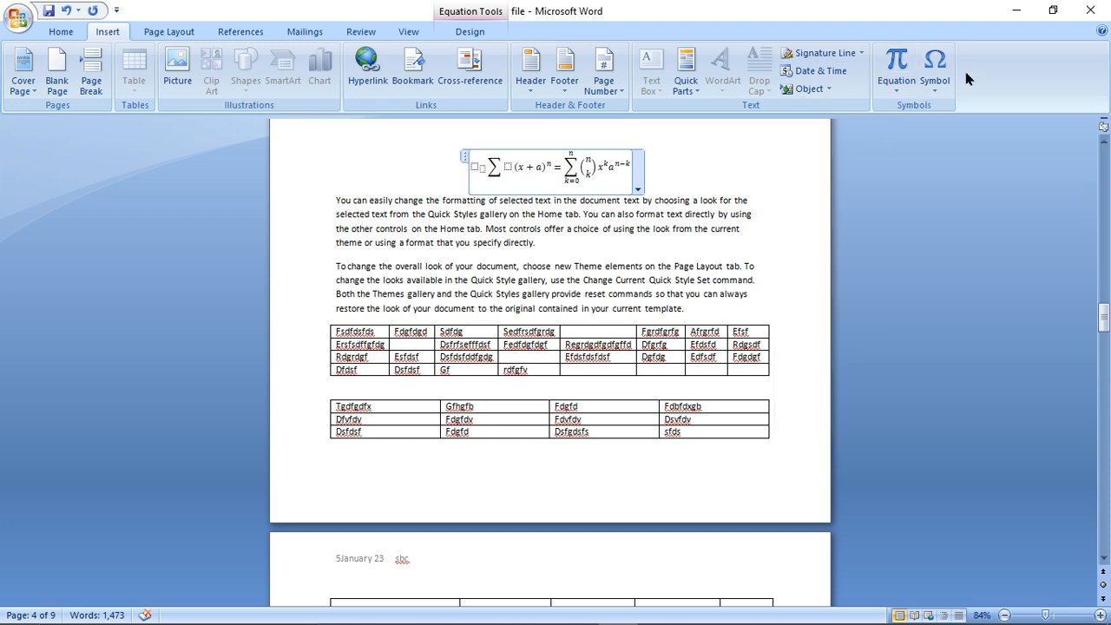
{"action": "left_click", "coordinate": [937, 83]}
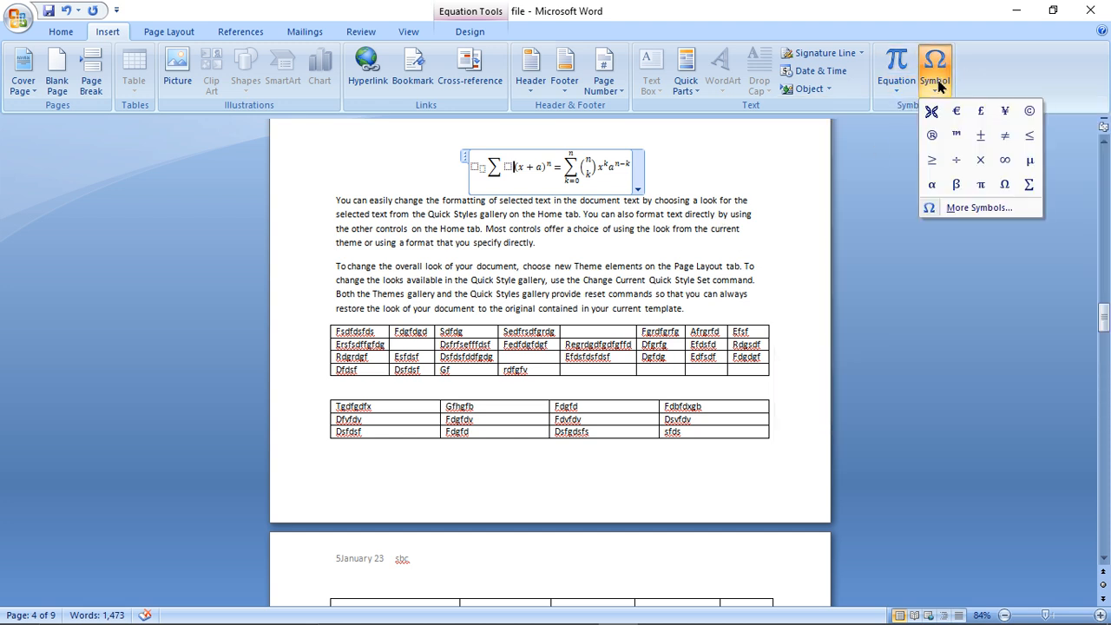
{"action": "left_click", "coordinate": [951, 207]}
{"action": "left_click_drag", "start_coordinate": [590, 159], "coordinate": [609, 67]}
{"action": "left_click", "coordinate": [544, 111]}
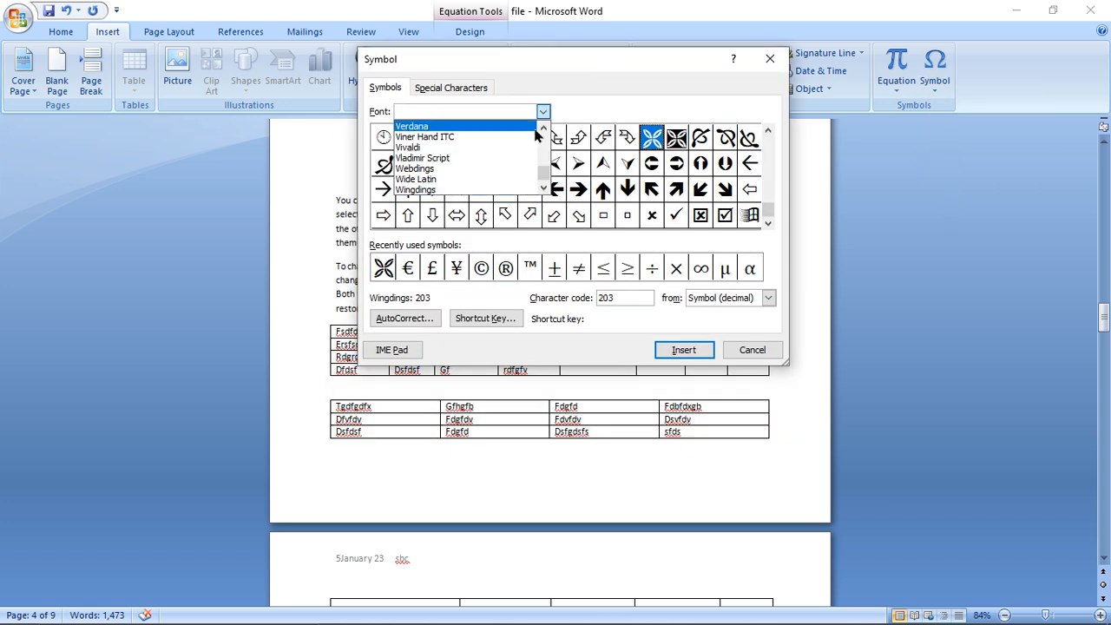
{"action": "left_click_drag", "start_coordinate": [545, 174], "coordinate": [542, 129]}
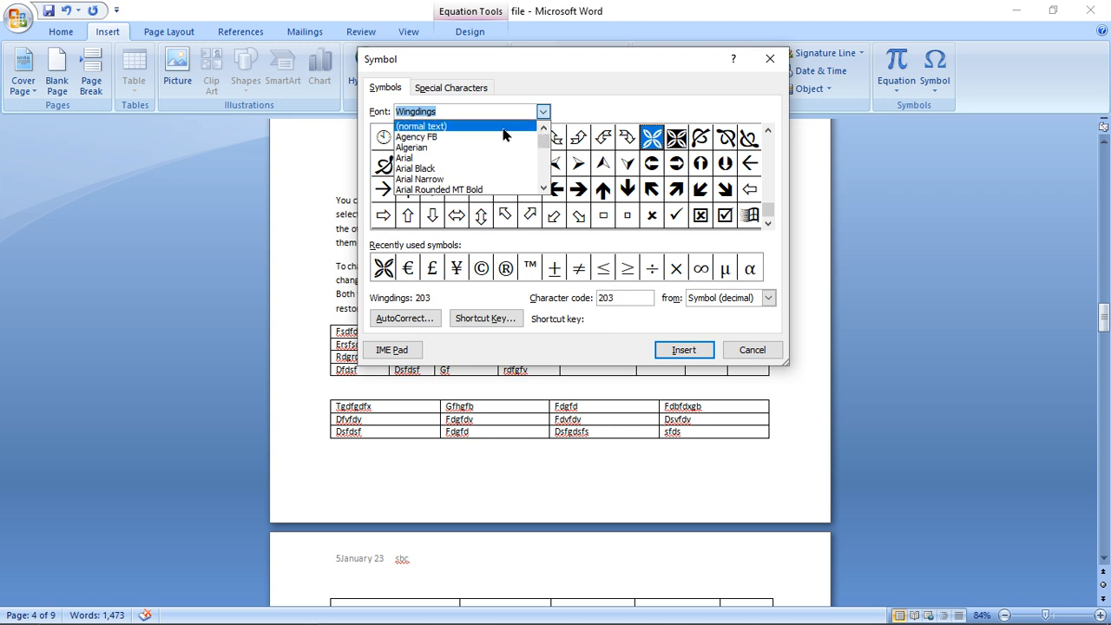
{"action": "left_click", "coordinate": [505, 128]}
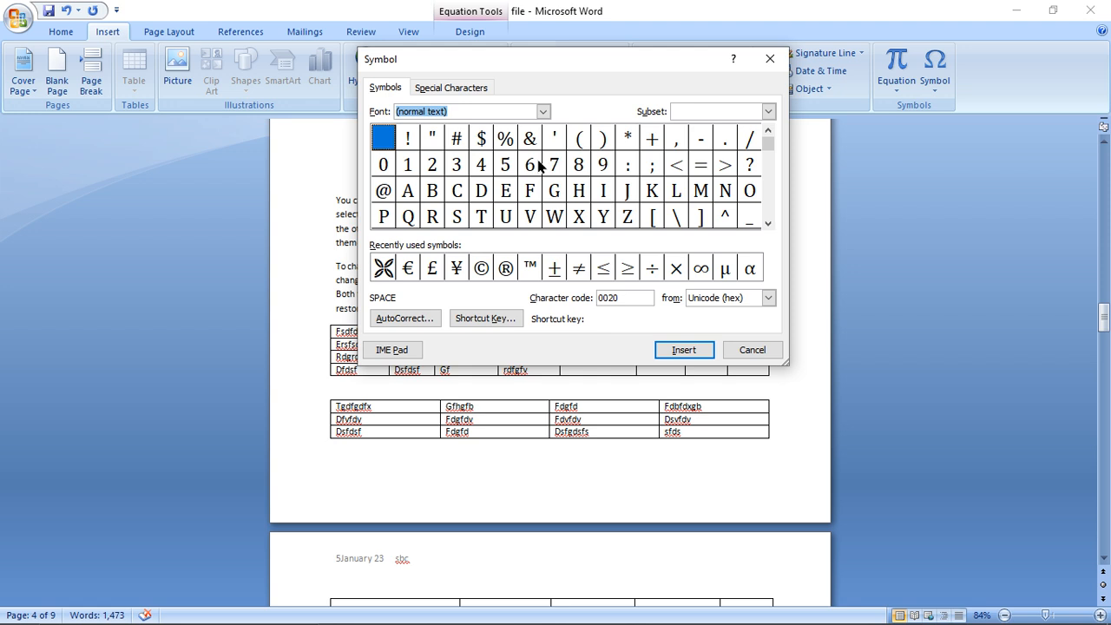
Set the symbol font to Wingdings
{"action": "left_click", "coordinate": [542, 111]}
{"action": "left_click_drag", "start_coordinate": [546, 142], "coordinate": [546, 188]}
{"action": "type", "text": "qw"}
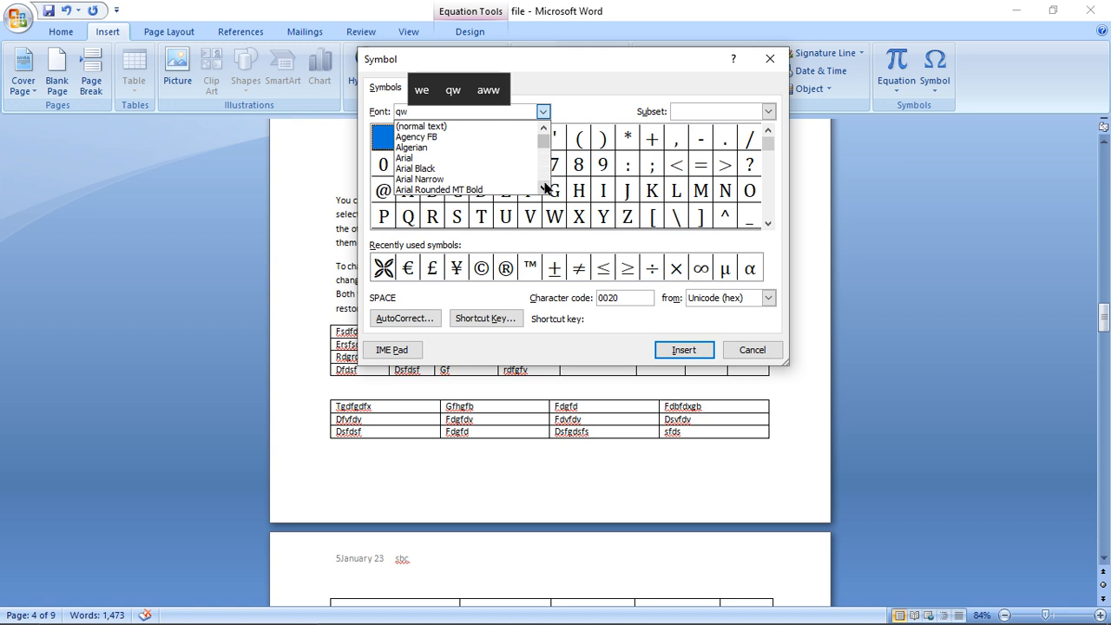
{"action": "key", "text": "BackSpace"}
{"action": "key", "text": "BackSpace"}
{"action": "type", "text": "we"}
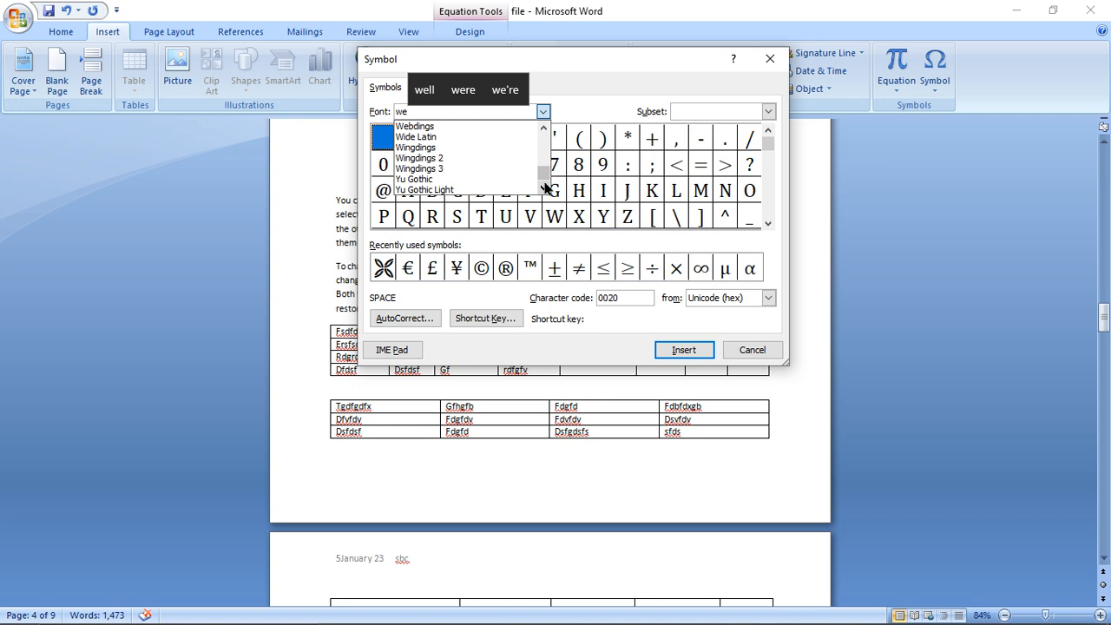
{"action": "left_click", "coordinate": [491, 148]}
Try several Wingdings glyphs, then insert the crescent and star symbol, character code 90, into the equation
{"action": "left_click", "coordinate": [581, 138]}
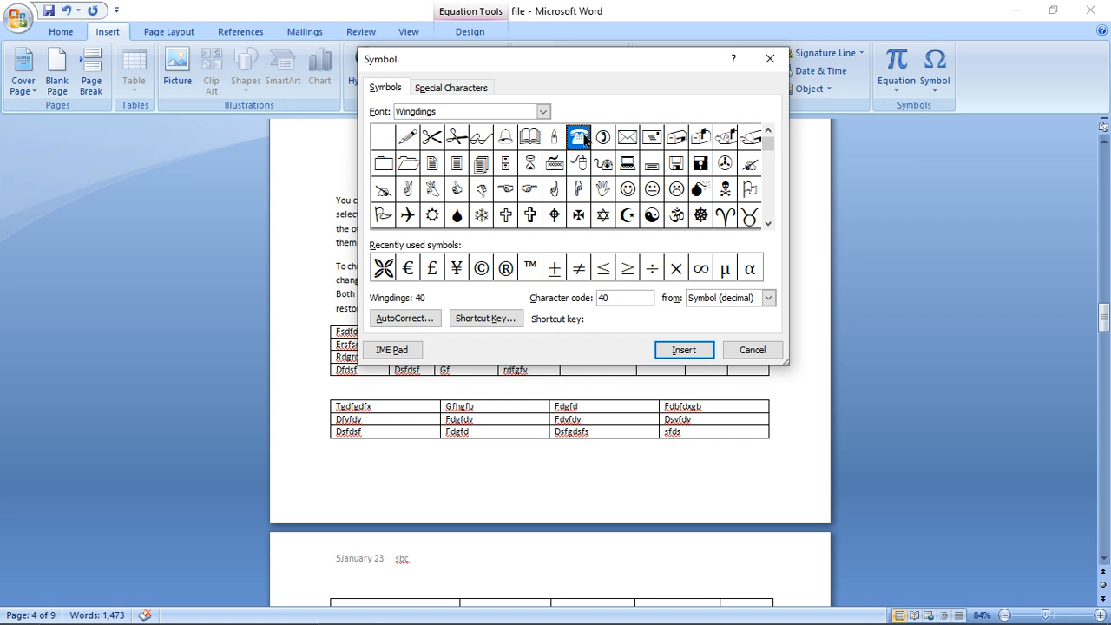
{"action": "left_click", "coordinate": [555, 141]}
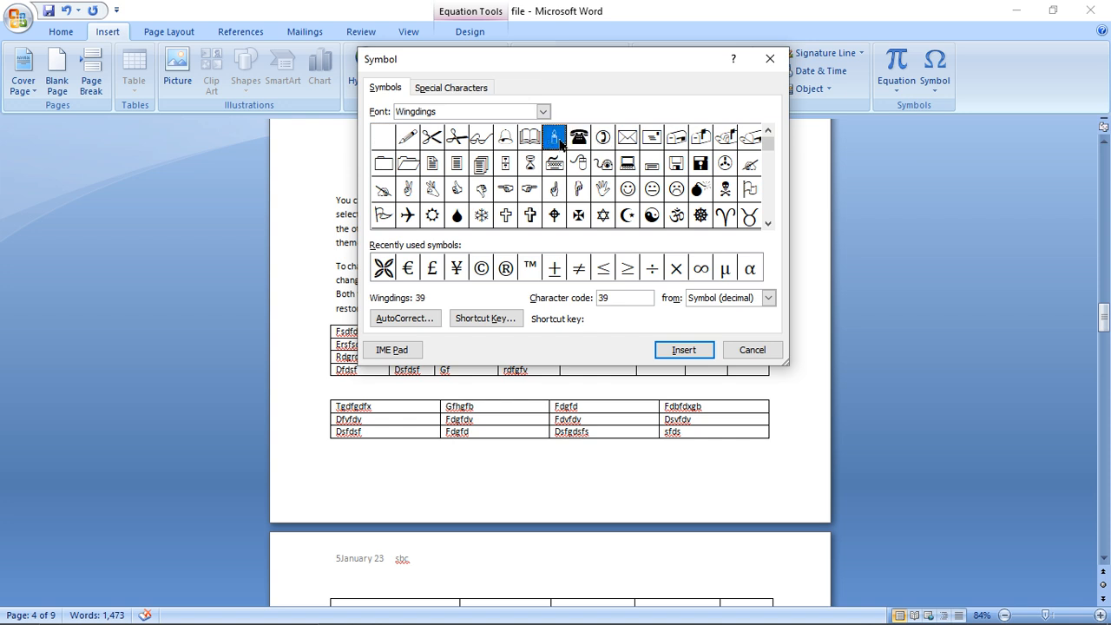
{"action": "left_click", "coordinate": [509, 144]}
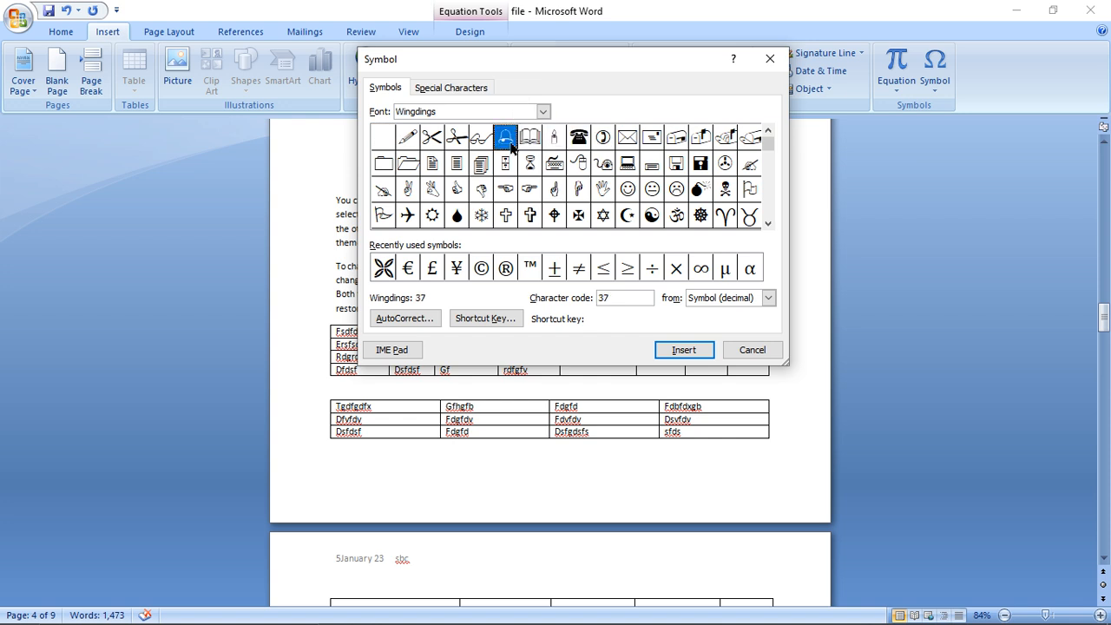
{"action": "left_click", "coordinate": [486, 145]}
{"action": "left_click", "coordinate": [457, 167]}
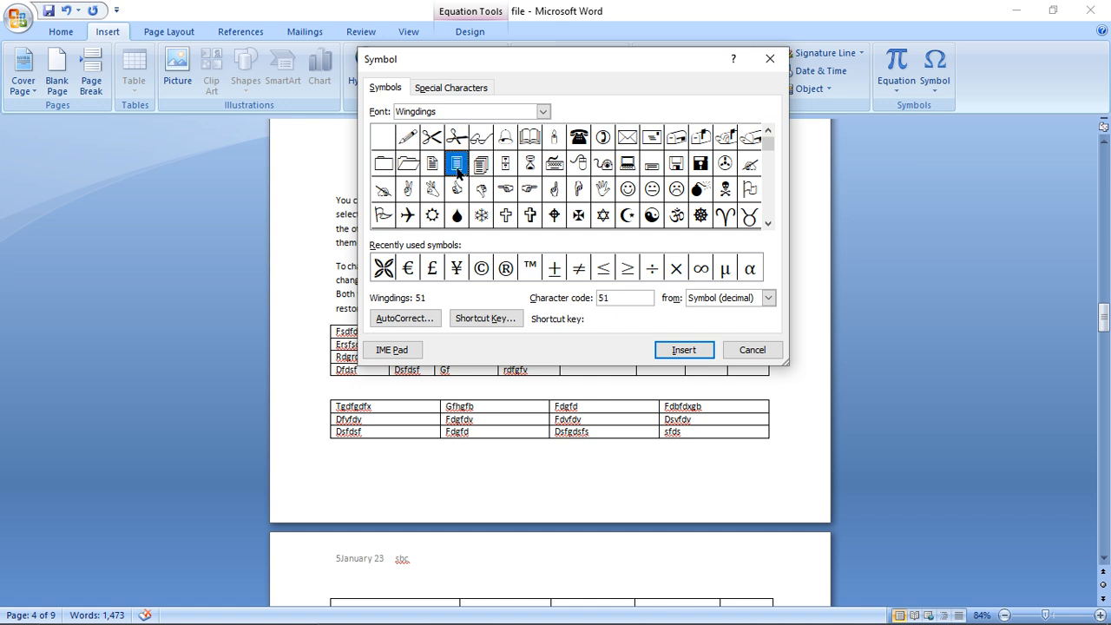
{"action": "left_click", "coordinate": [552, 172]}
{"action": "left_click", "coordinate": [579, 172]}
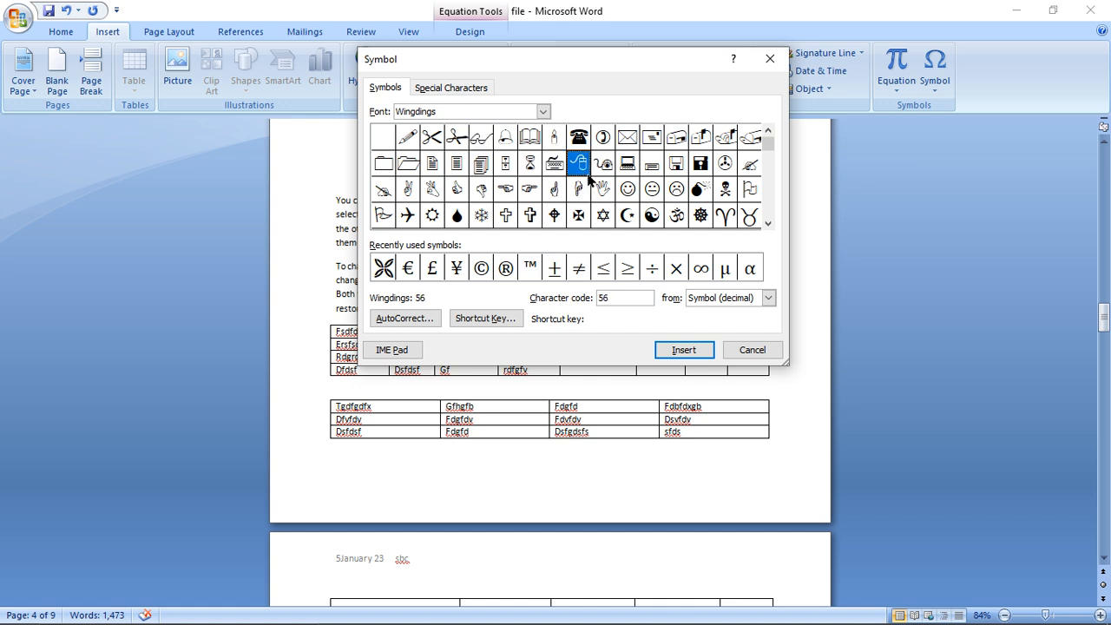
{"action": "left_click", "coordinate": [626, 222]}
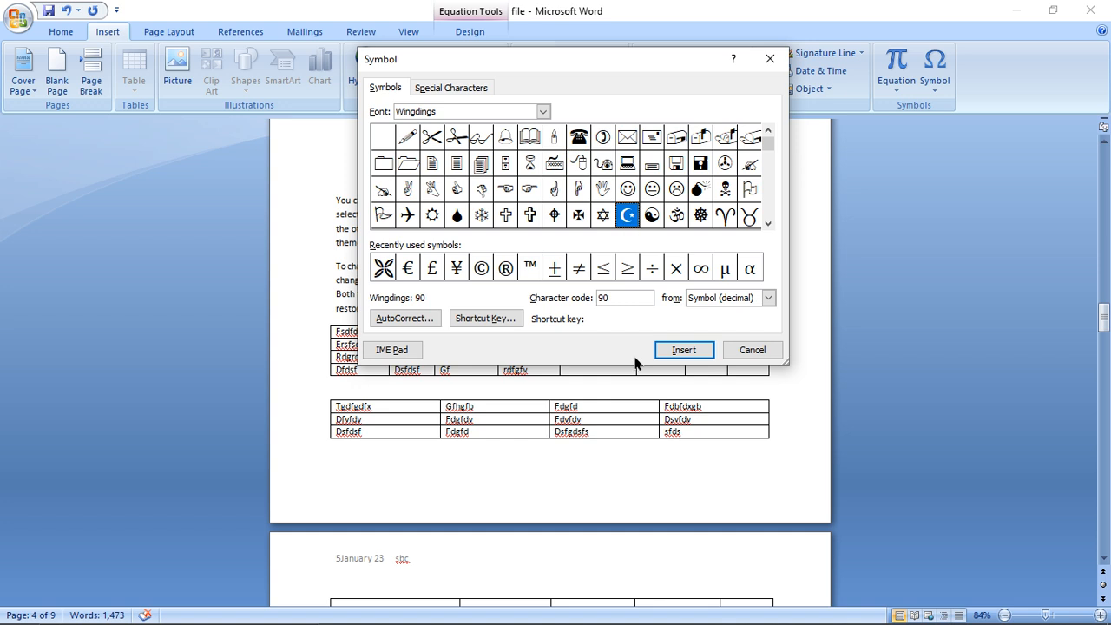
{"action": "left_click", "coordinate": [664, 351]}
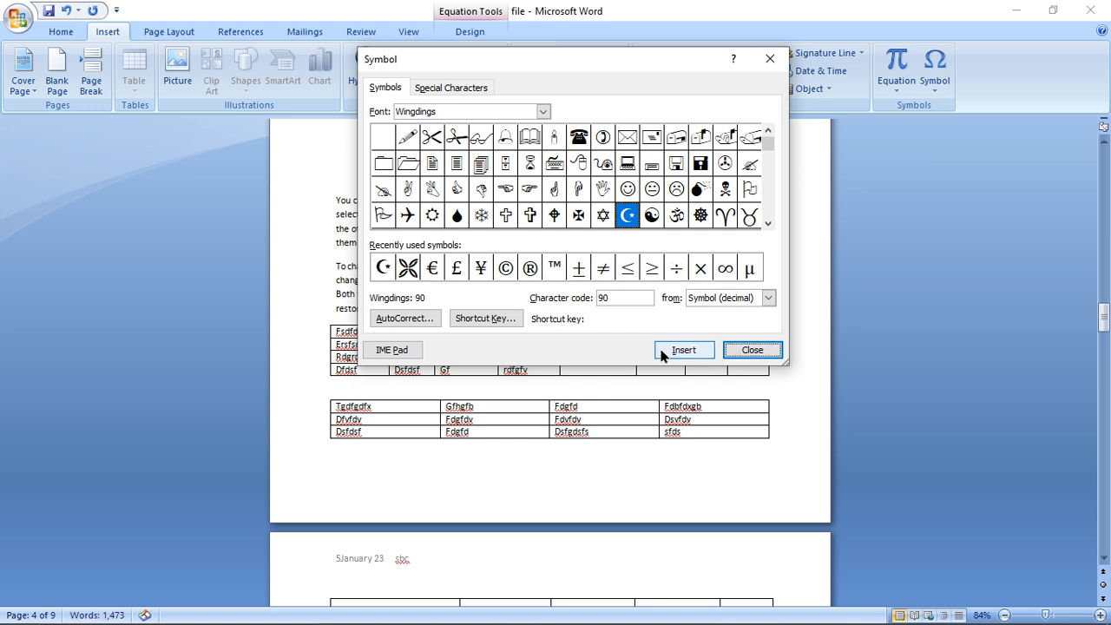
Insert the hollow left arrow from Wingdings 3, character code 92, into the equation after the crescent symbol
{"action": "left_click", "coordinate": [541, 112]}
{"action": "left_click", "coordinate": [526, 159]}
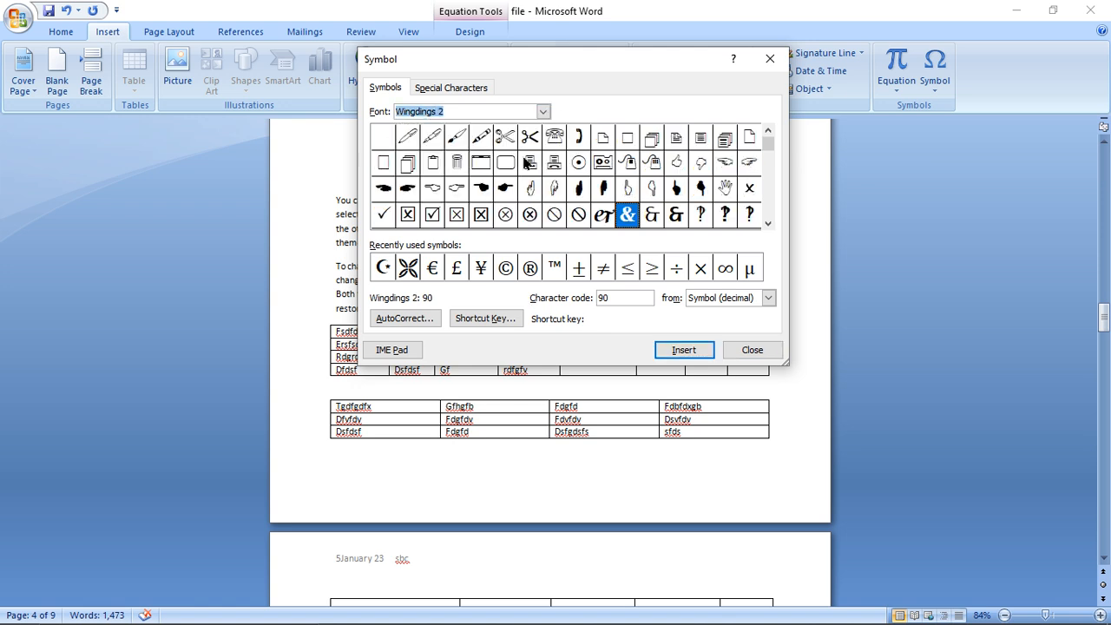
{"action": "left_click", "coordinate": [542, 112]}
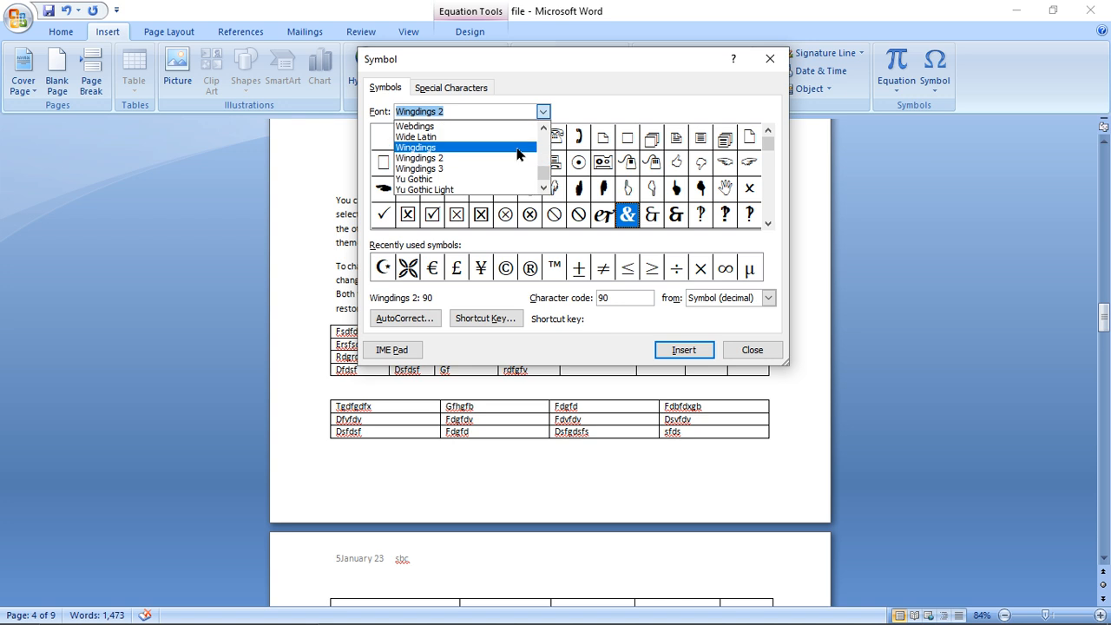
{"action": "left_click", "coordinate": [510, 168]}
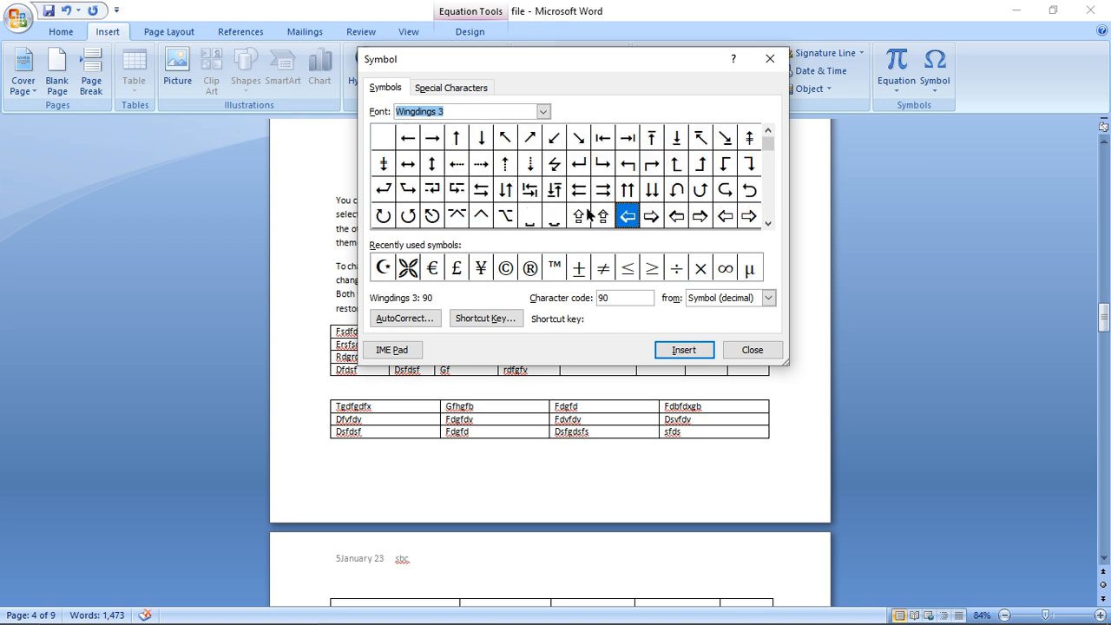
{"action": "left_click", "coordinate": [676, 216]}
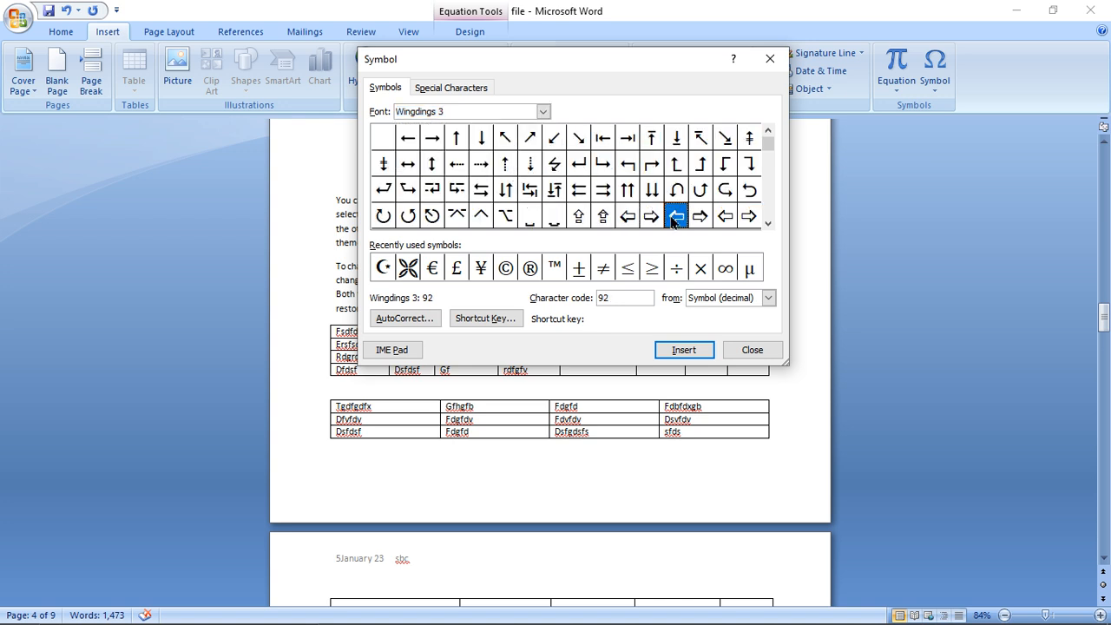
{"action": "left_click", "coordinate": [682, 349]}
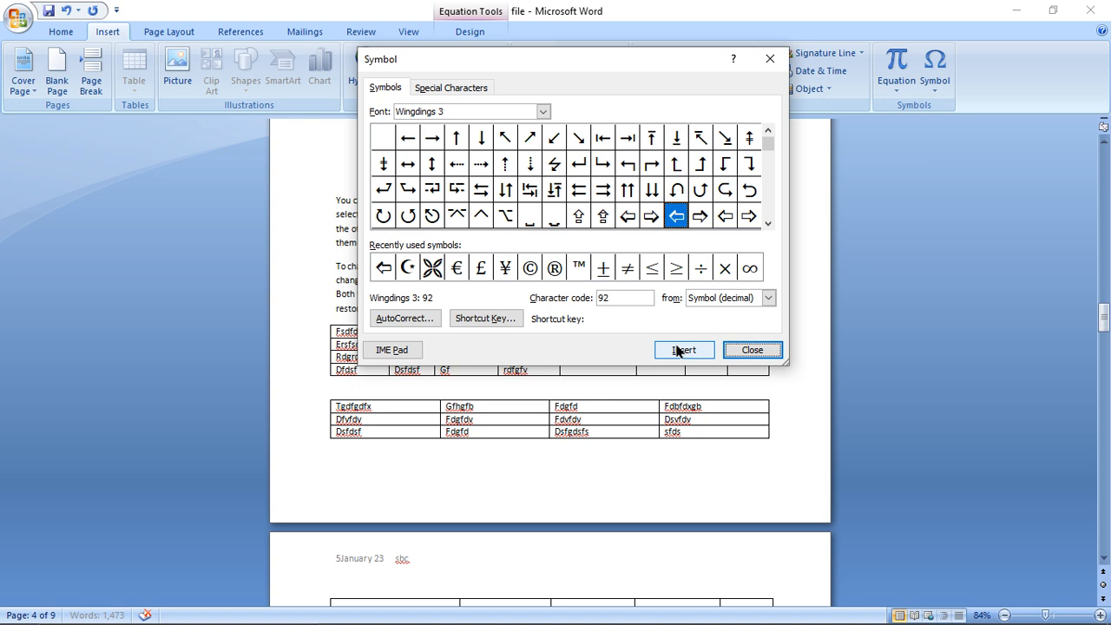
View the arrow symbol's keyboard shortcut settings and the list of special characters, then close the Symbol dialog
{"action": "left_click", "coordinate": [509, 319]}
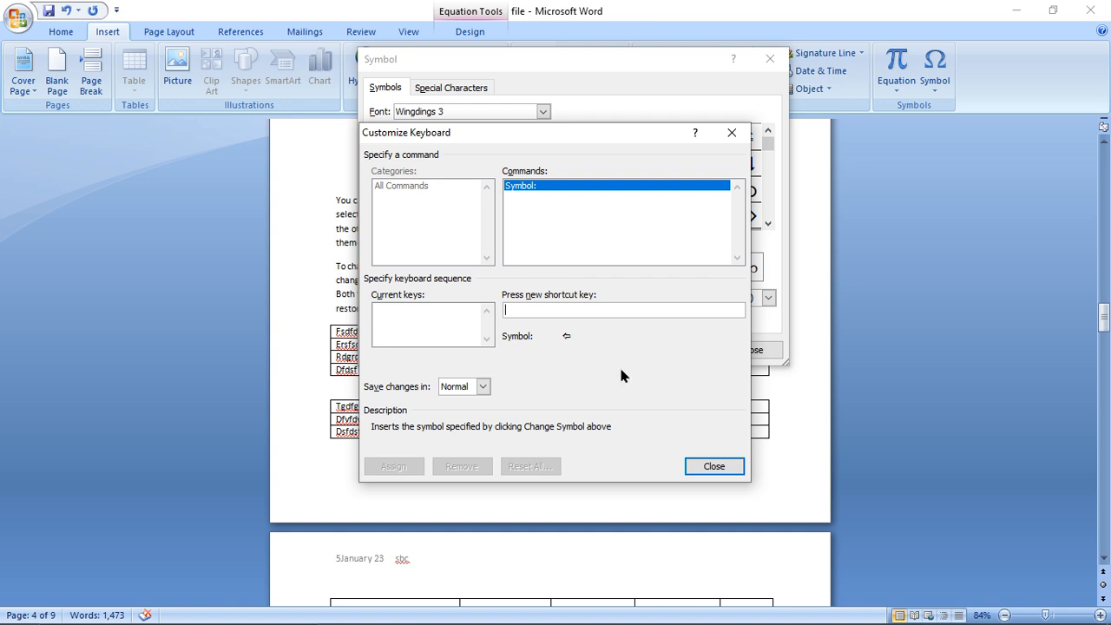
{"action": "left_click", "coordinate": [693, 466]}
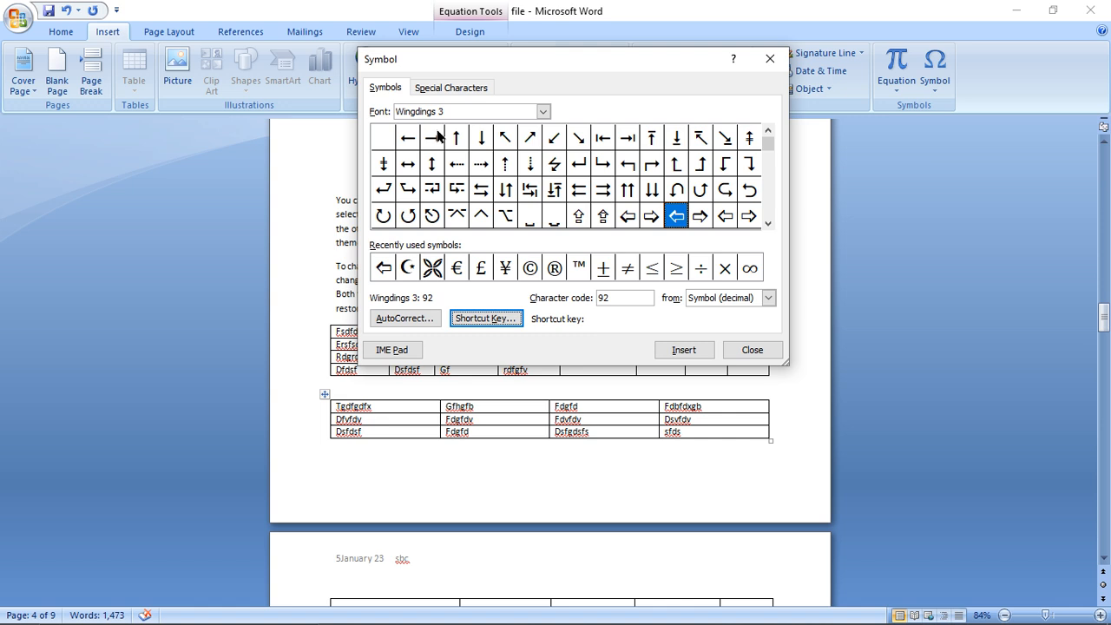
{"action": "left_click", "coordinate": [443, 89]}
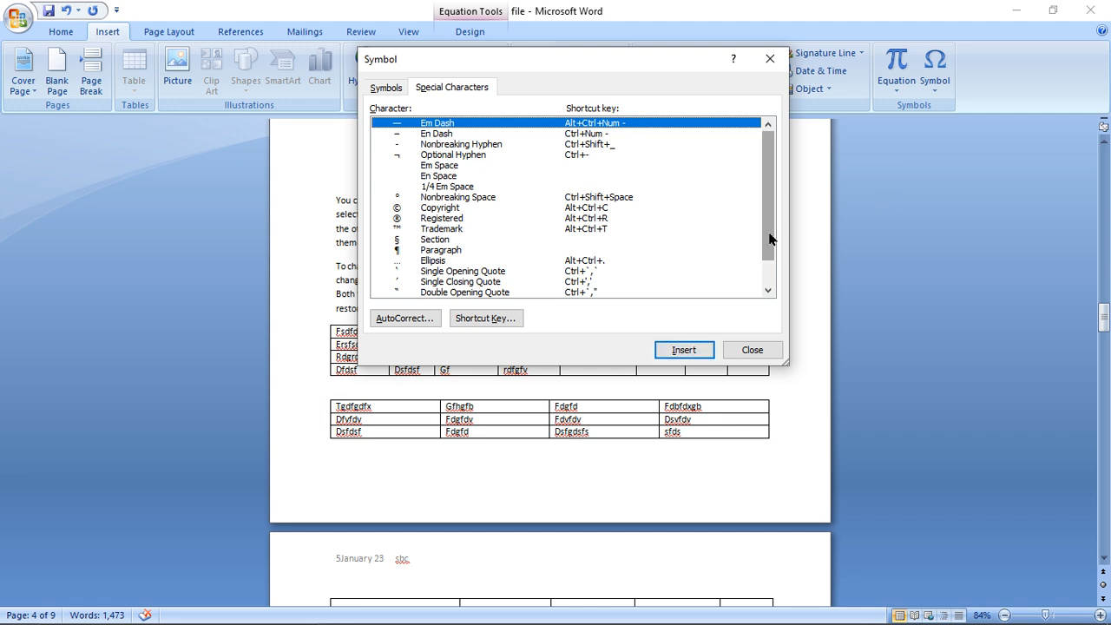
{"action": "mouse_move", "coordinate": [772, 239]}
{"action": "left_mouse_down"}
{"action": "mouse_move", "coordinate": [776, 273]}
{"action": "mouse_move", "coordinate": [780, 221]}
{"action": "left_mouse_up"}
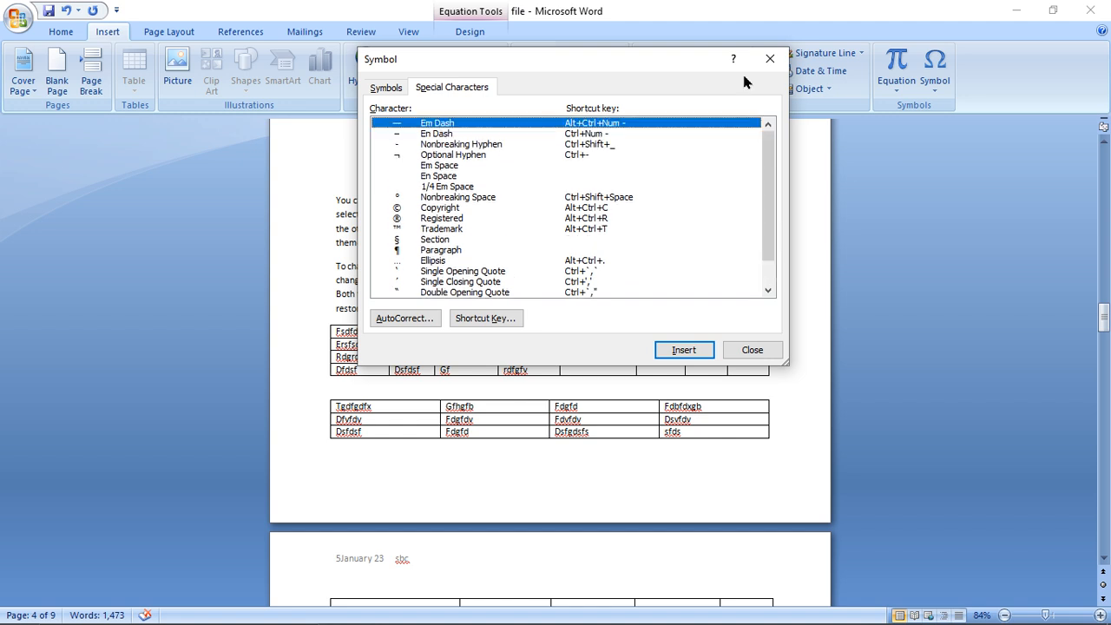
{"action": "left_click", "coordinate": [769, 59]}
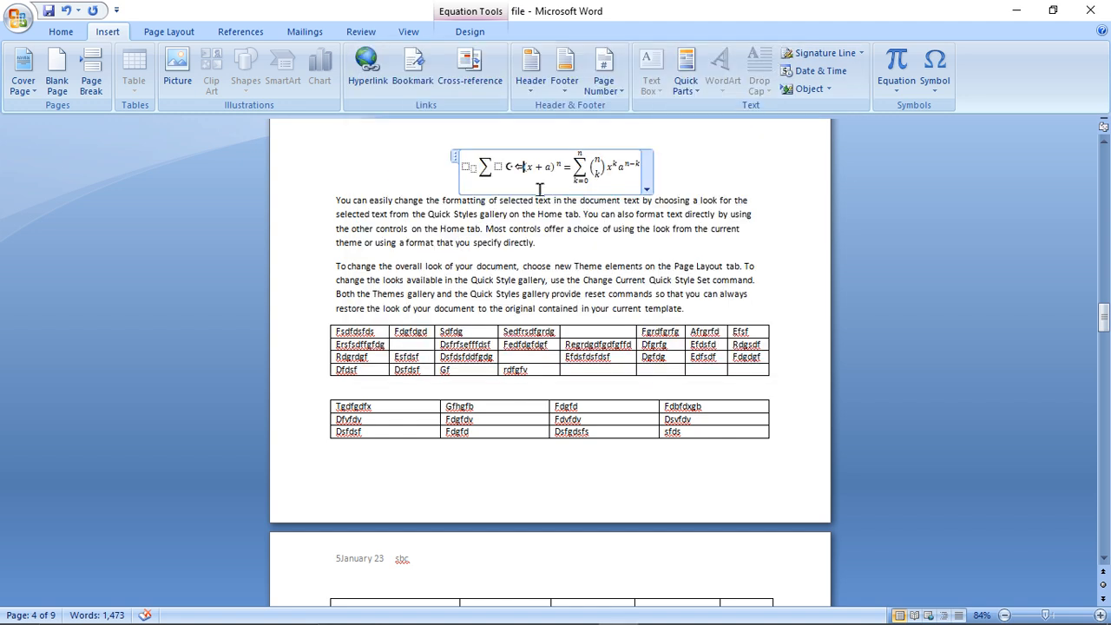
Insert the registered and trademark symbols at the end of the paragraph below the equation
{"action": "left_click", "coordinate": [705, 255]}
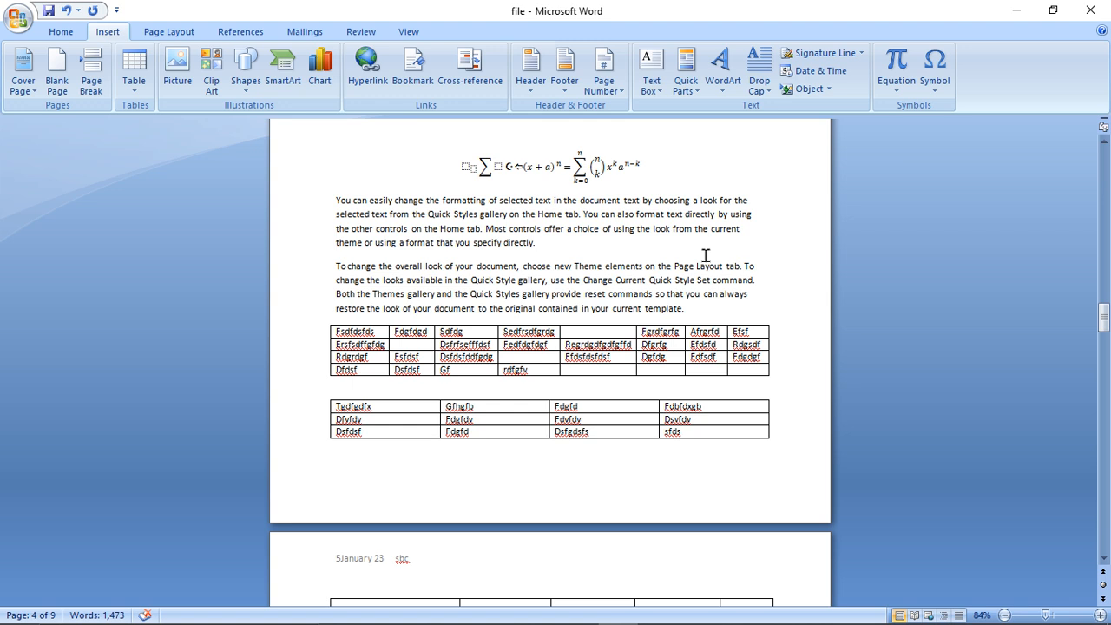
{"action": "key", "text": "ctrl+alt+r"}
{"action": "key", "text": "ctrl+alt+t"}
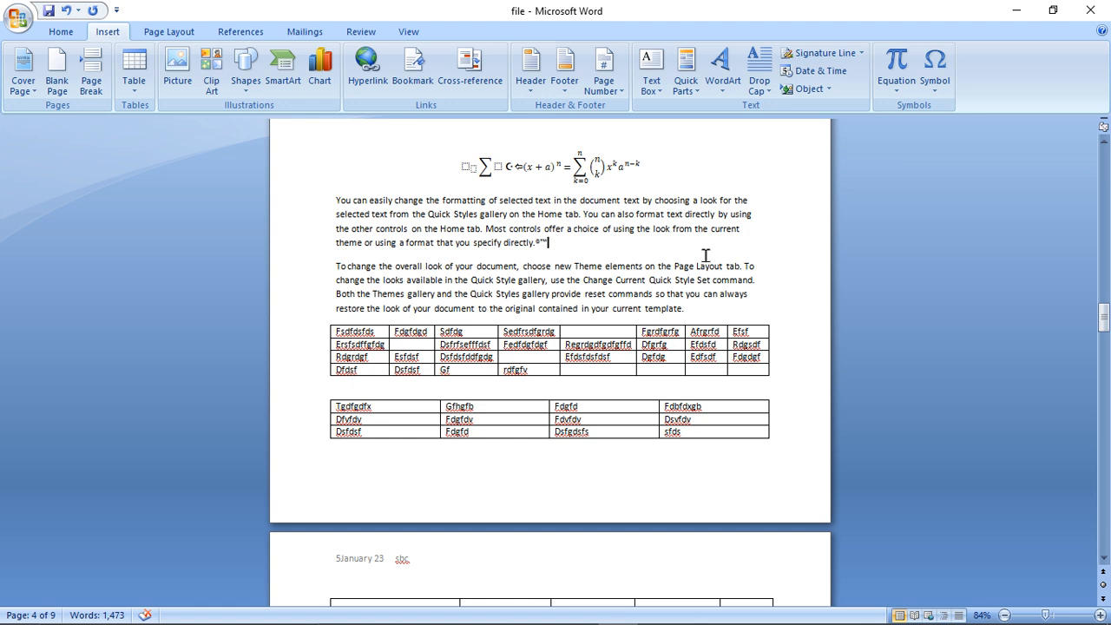